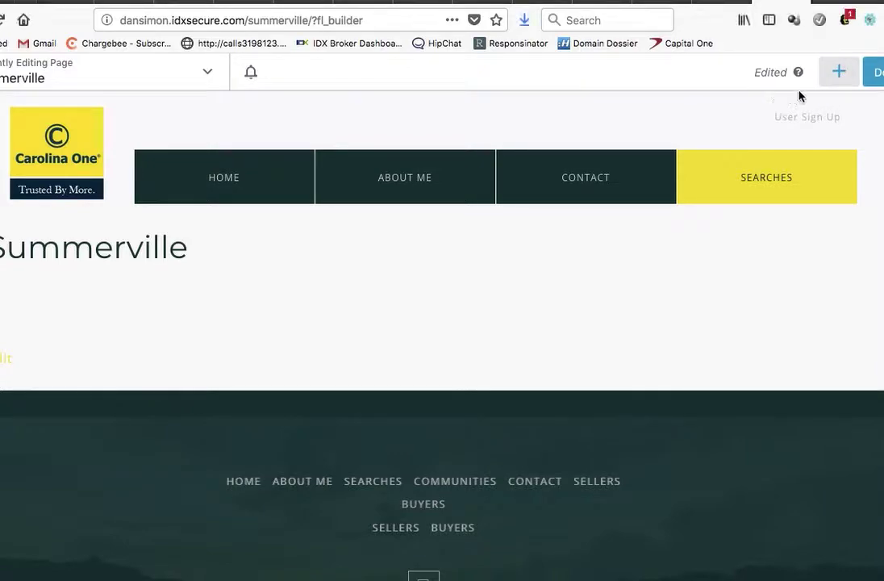
Add the FlexMLS Market Statistics widget to the Summerville page content and title it Market Statistics.
left_click(839, 73)
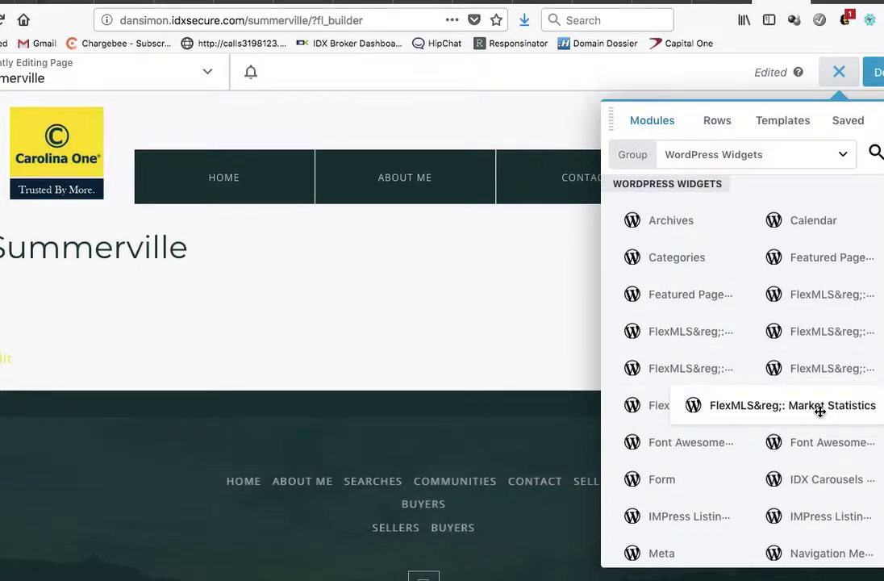
left_click_drag(820, 412, 410, 367)
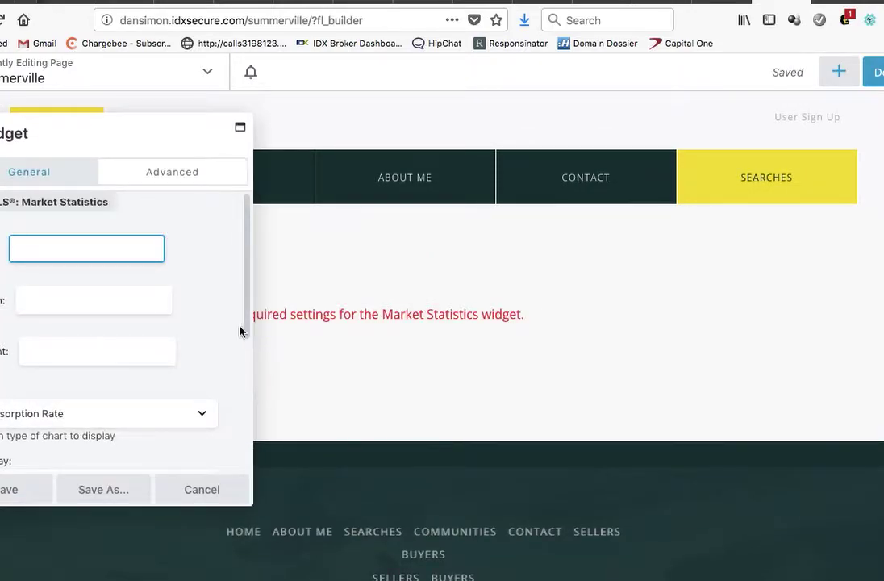
left_click_drag(103, 136, 266, 124)
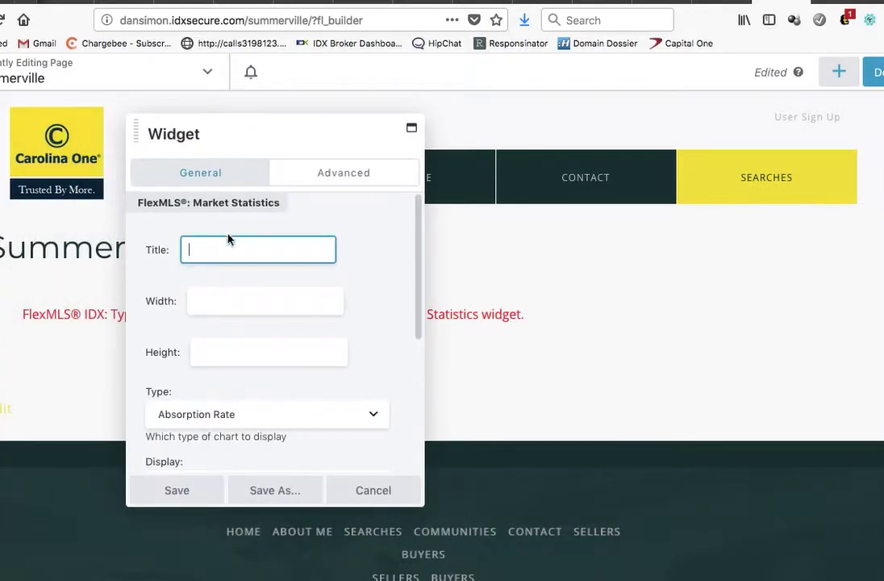
type("M")
type("arket Statis")
type("tic")
type("tic")
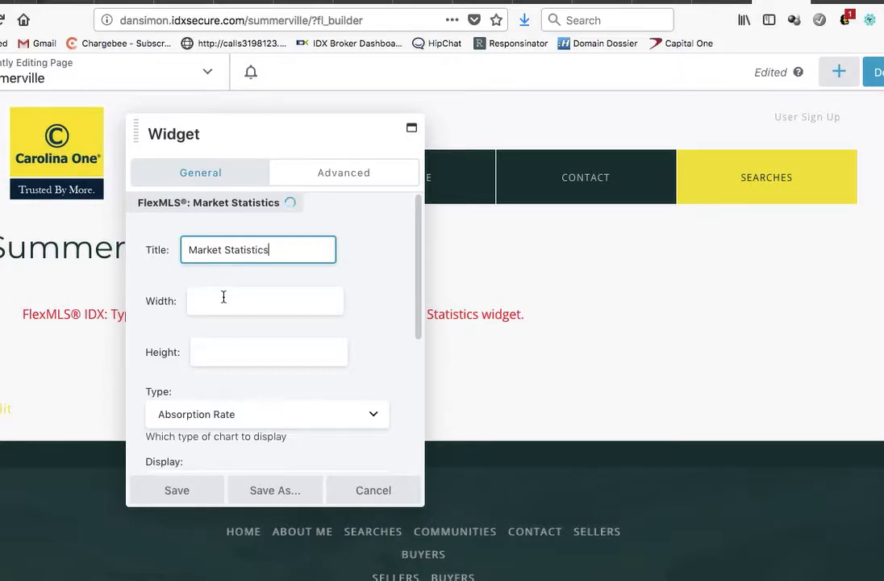
Set the Market Statistics widget's chart type to Prices and go to its statistics display field.
left_click(223, 297)
scroll(252, 340, "down", 3)
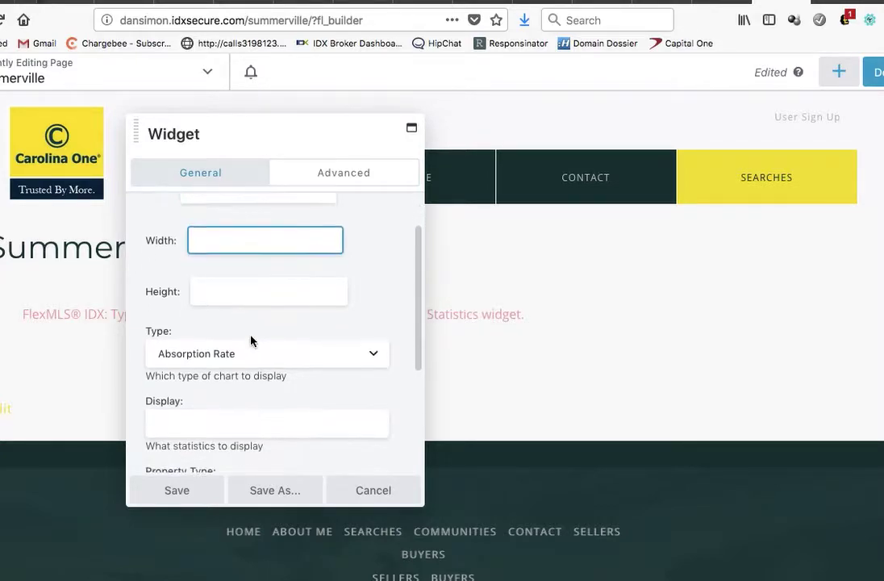
left_click(280, 314)
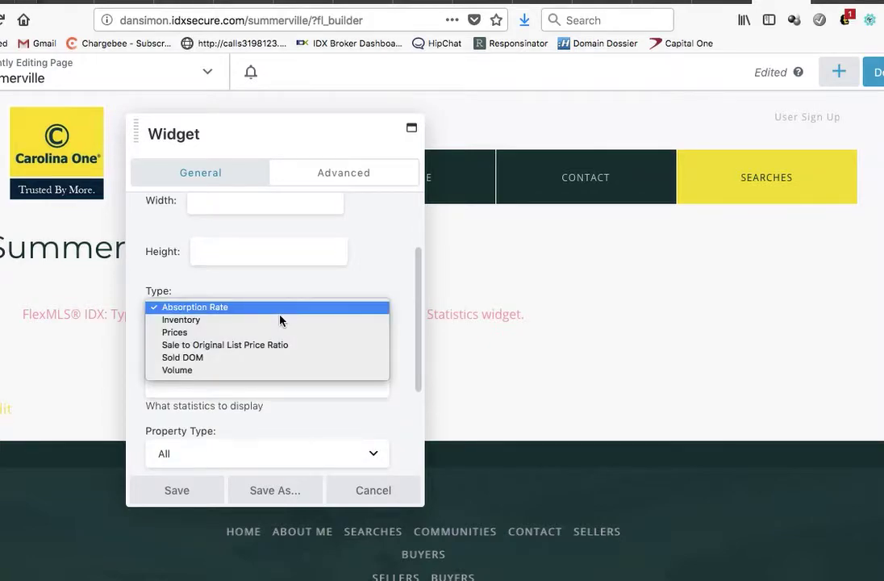
left_click(271, 332)
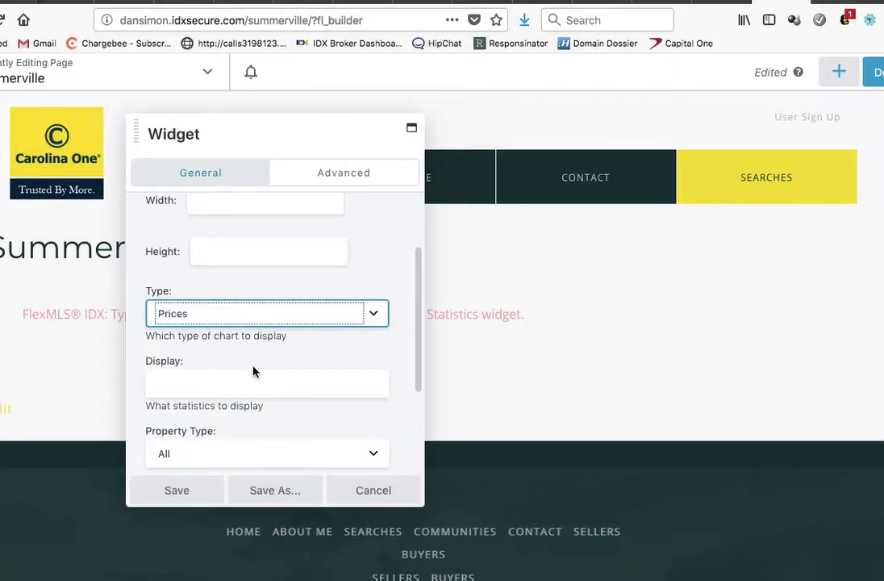
left_click(246, 375)
scroll(247, 323, "down", 4)
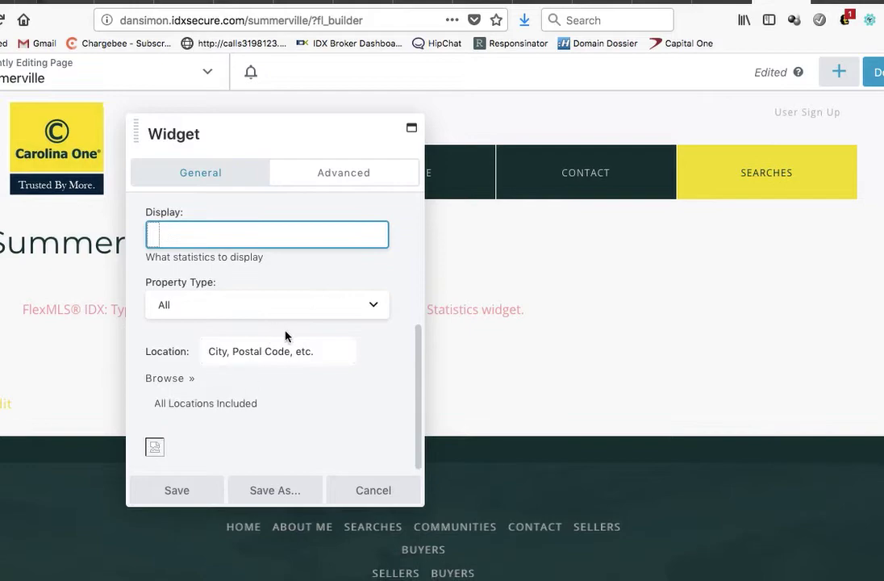
Try to set the Market Statistics location to summerville and browse the available locations.
left_click(274, 353)
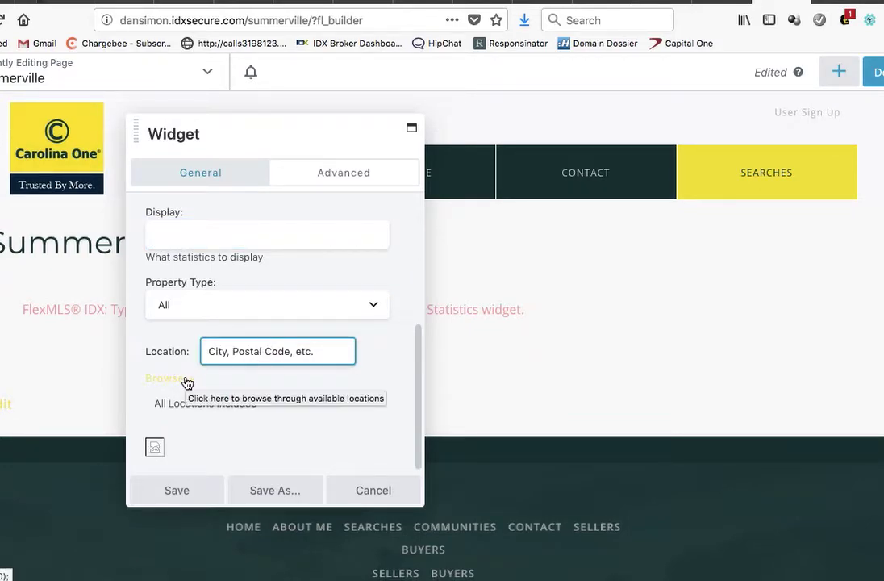
left_click(242, 353)
type("sum")
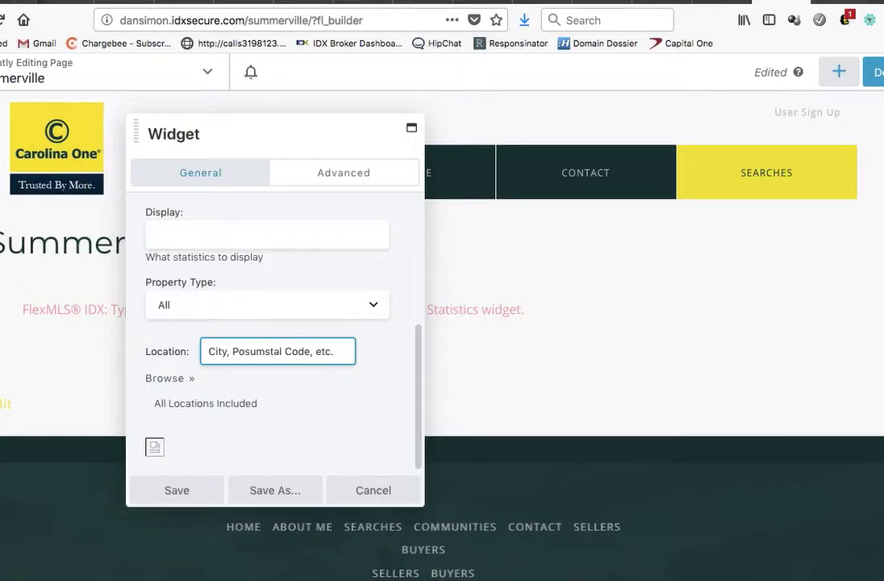
triple_click(269, 350)
type("summer")
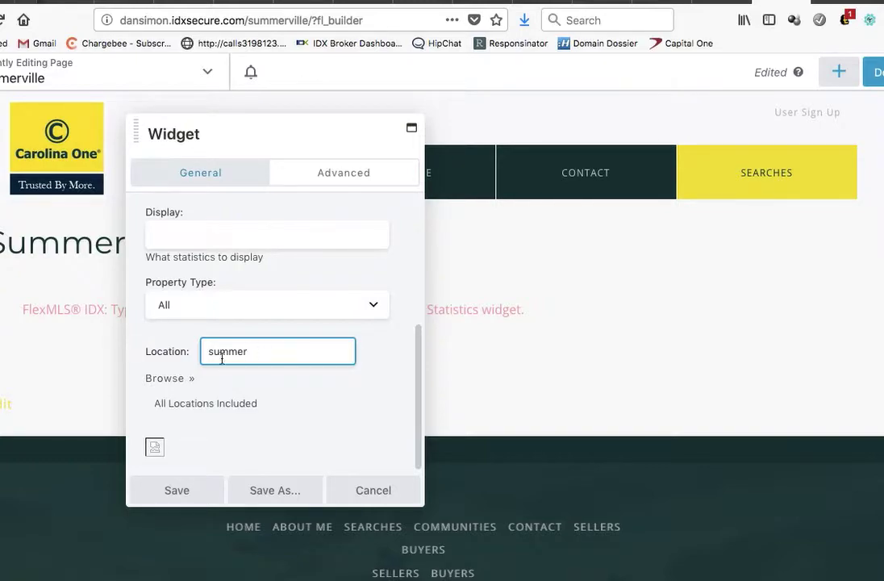
left_click(179, 380)
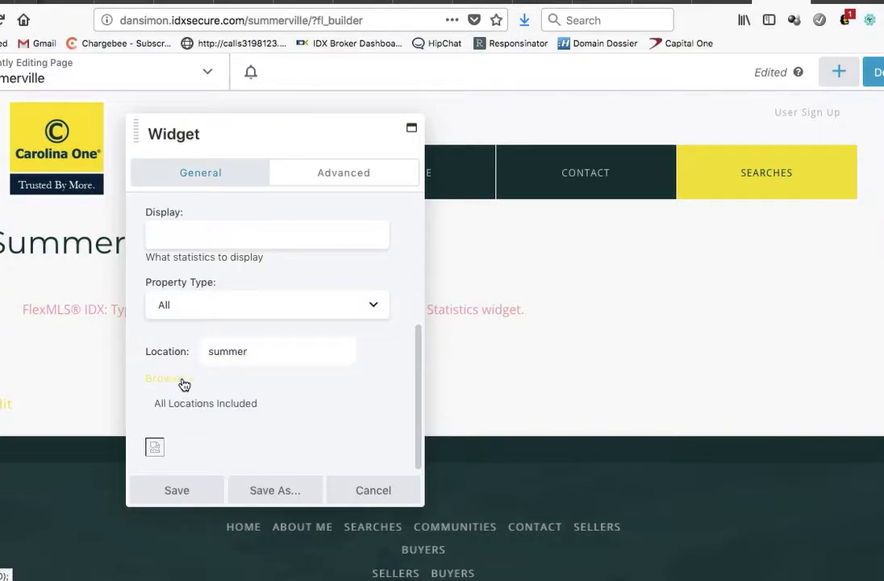
left_click(255, 353)
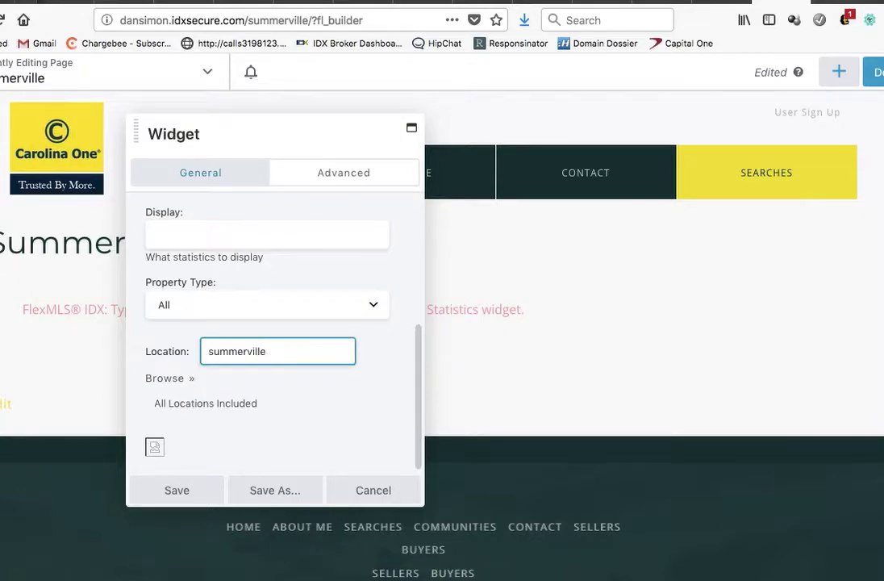
Clear the location entry and save the Market Statistics widget settings.
double_click(276, 353)
key("BackSpace")
left_click(192, 486)
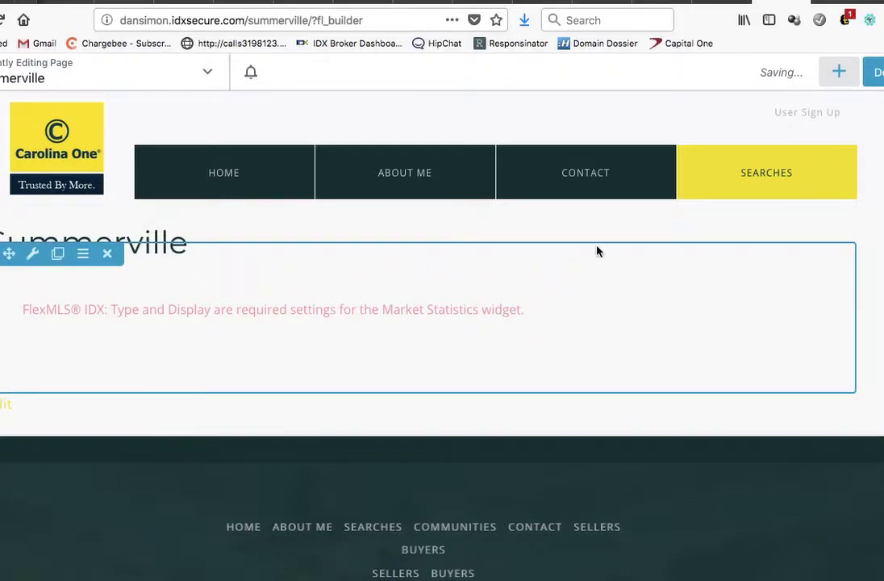
Add the FlexMLS IDX Slideshow widget below the statistics widget and set its IDX link to Active Listings.
left_click(839, 74)
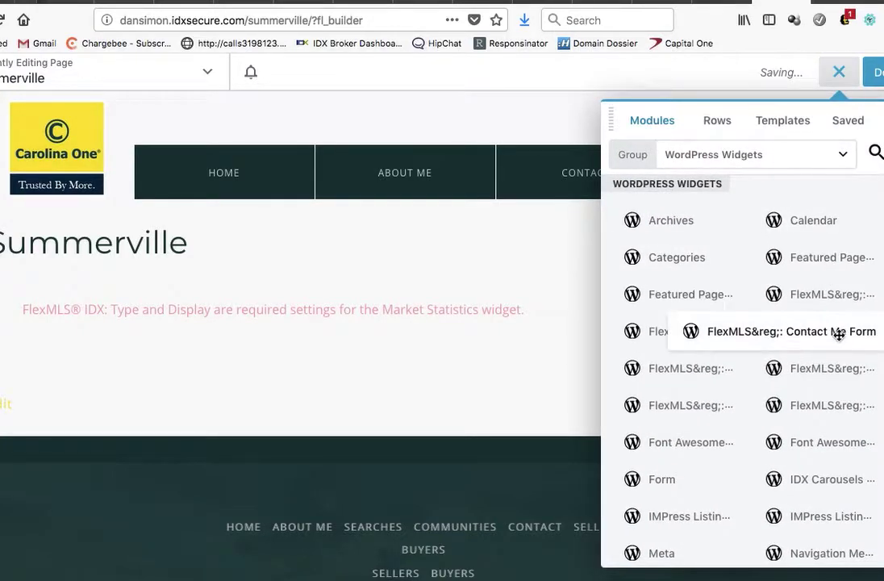
left_click_drag(832, 372, 384, 416)
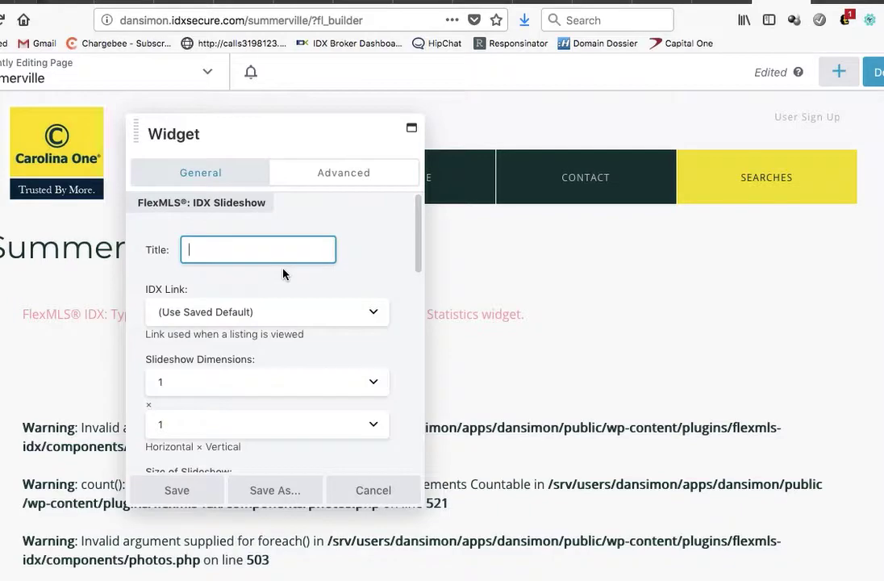
left_click(305, 311)
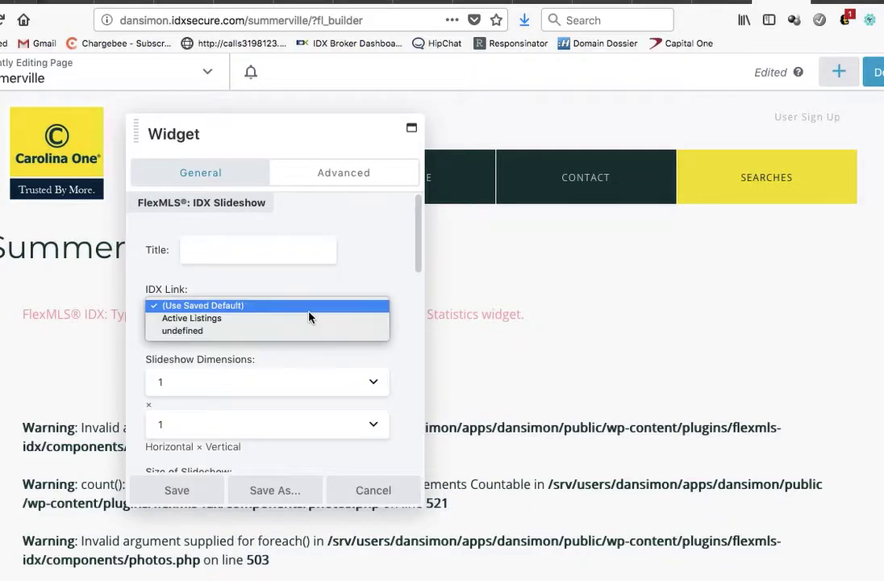
left_click(307, 322)
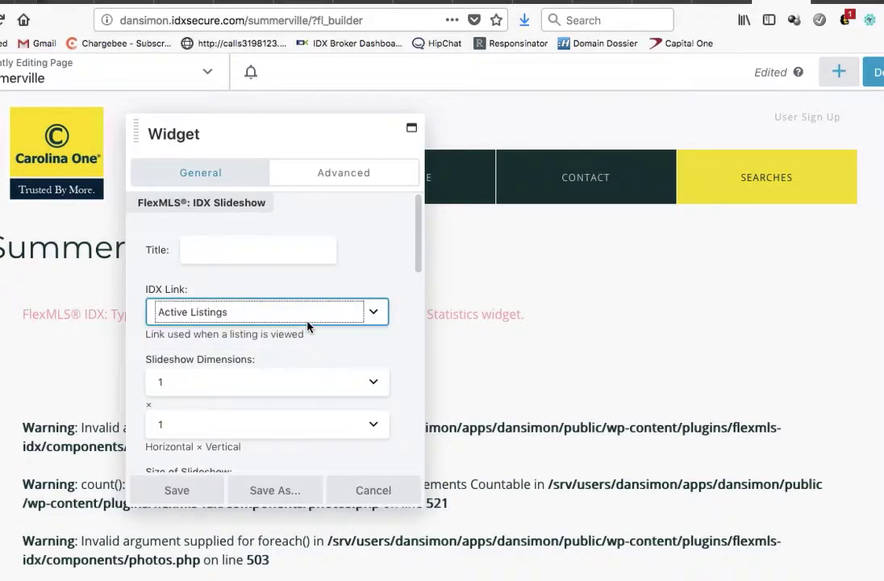
Set the slideshow dimensions to 3 horizontal by 3 vertical.
left_click(315, 393)
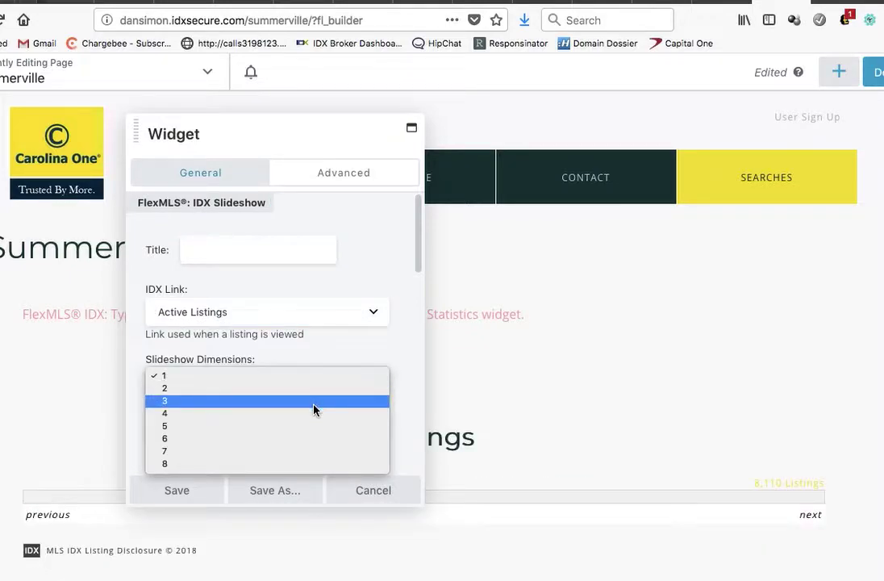
left_click(315, 408)
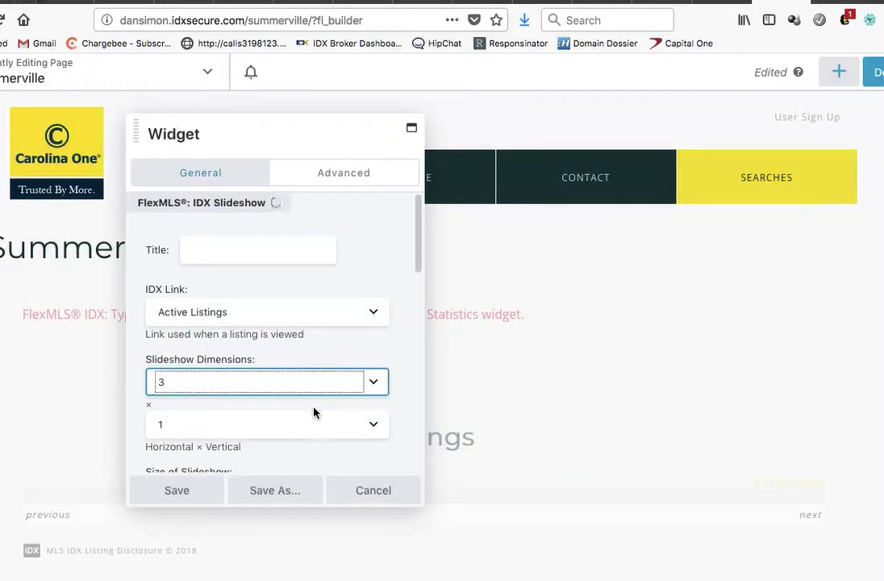
left_click(314, 427)
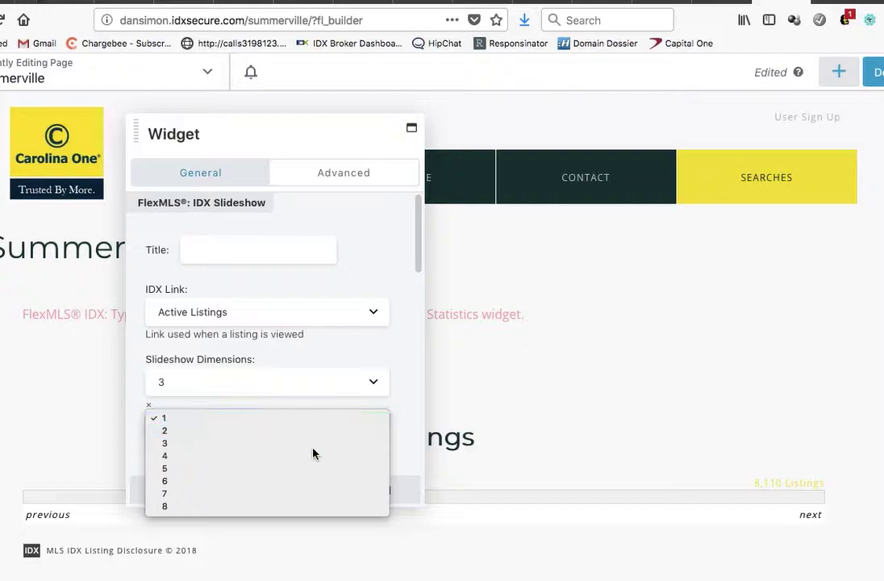
left_click(314, 443)
scroll(314, 454, "down", 1)
scroll(314, 454, "down", 3)
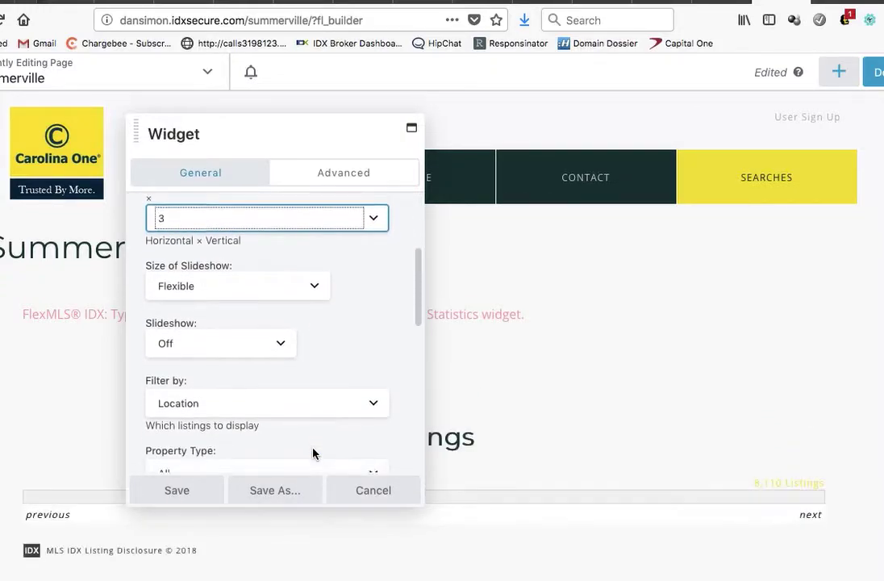
Set the slideshow size to Medium and its slide interval to 1 second.
left_click(282, 285)
left_click(280, 298)
left_click(267, 337)
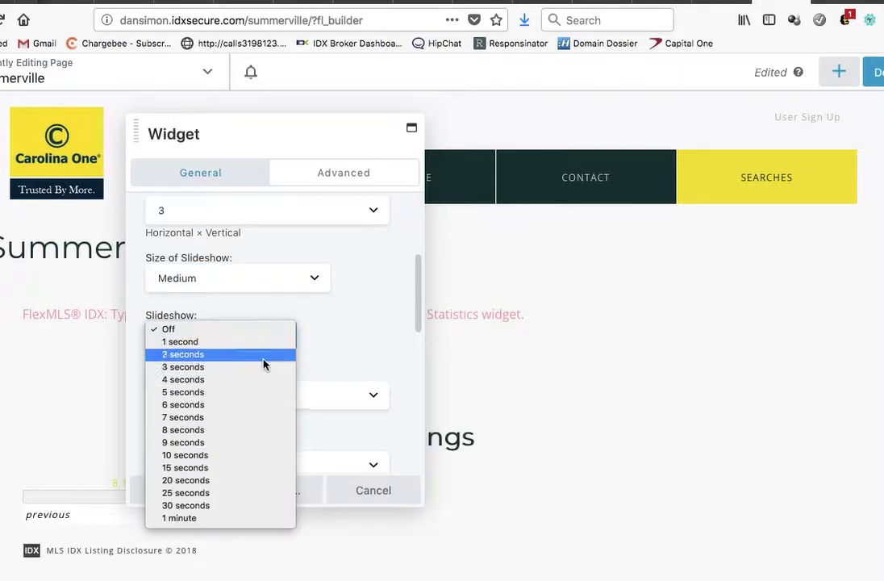
left_click(261, 348)
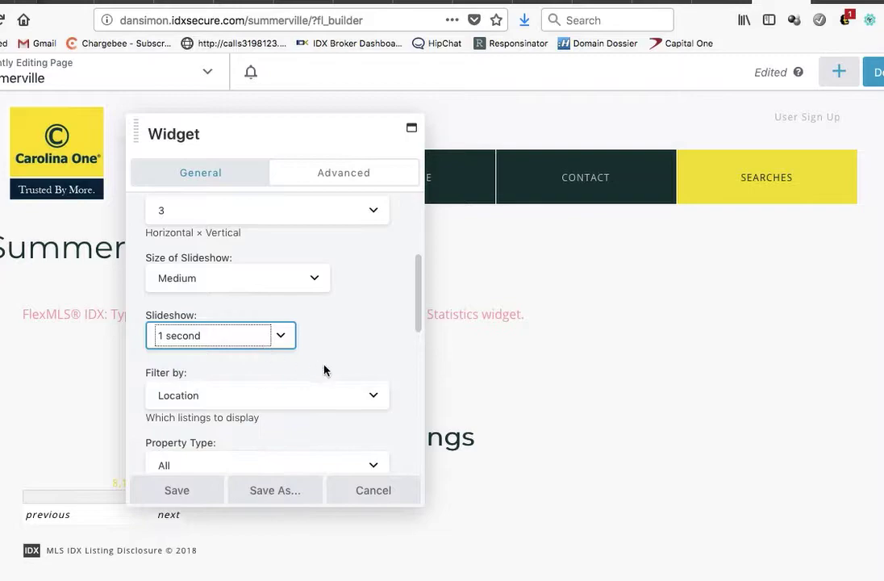
Keep Location as the slideshow's listing filter and set the property type to Residential.
scroll(323, 367, "down", 4)
left_click(337, 255)
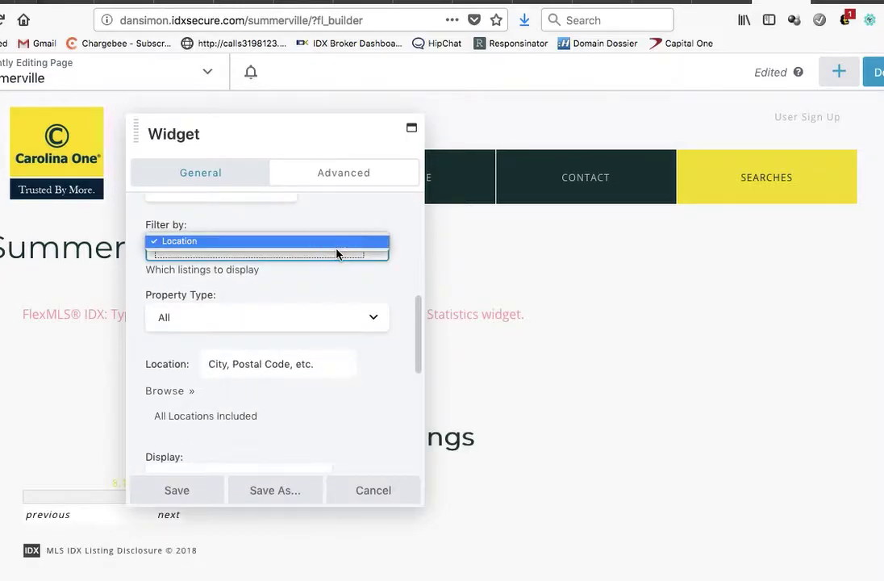
left_click(335, 253)
left_click(321, 320)
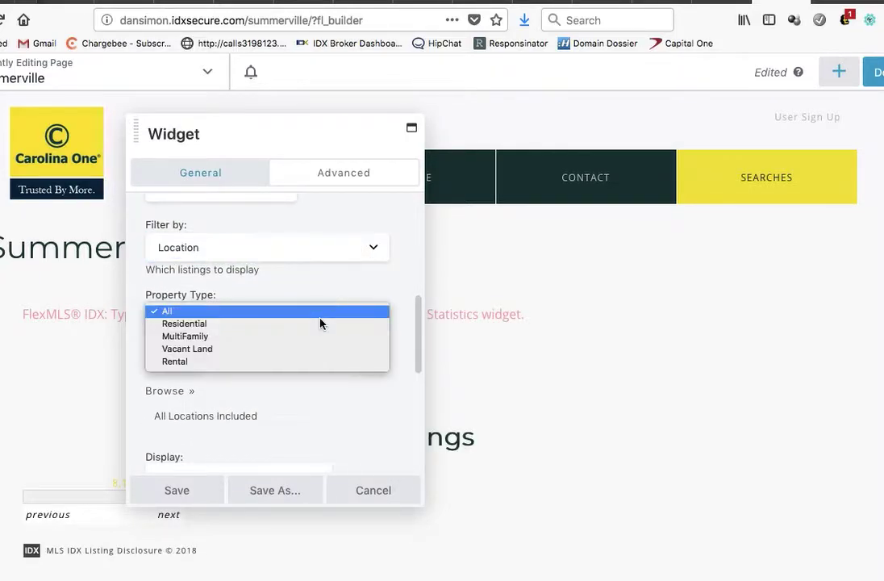
left_click(321, 323)
Try to choose a location for the slideshow listings by editing the location field and browsing available locations.
left_click(314, 365)
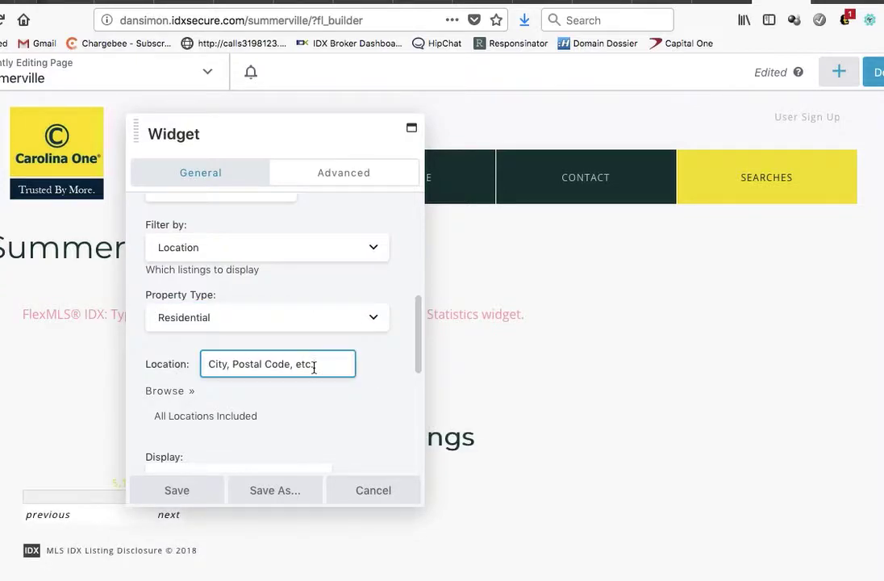
scroll(314, 367, "down", 3)
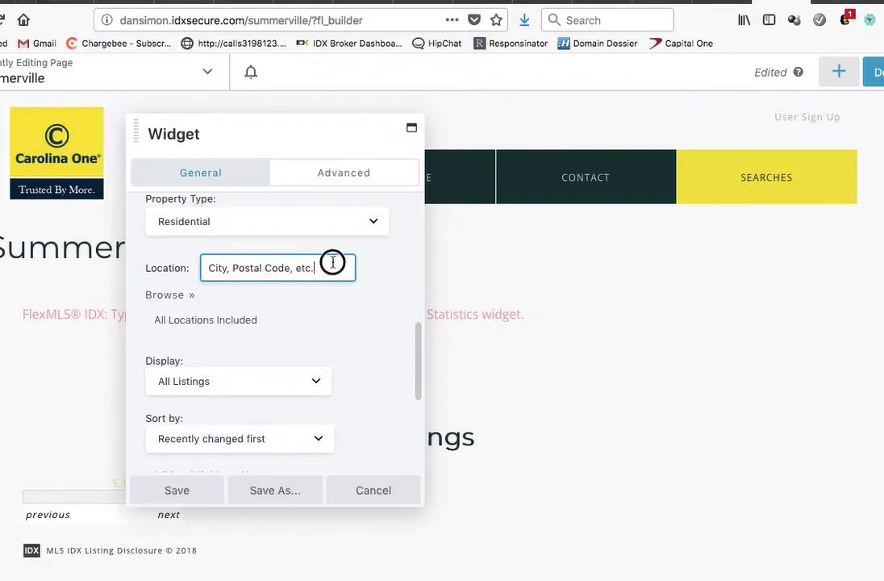
left_click_drag(333, 266, 199, 268)
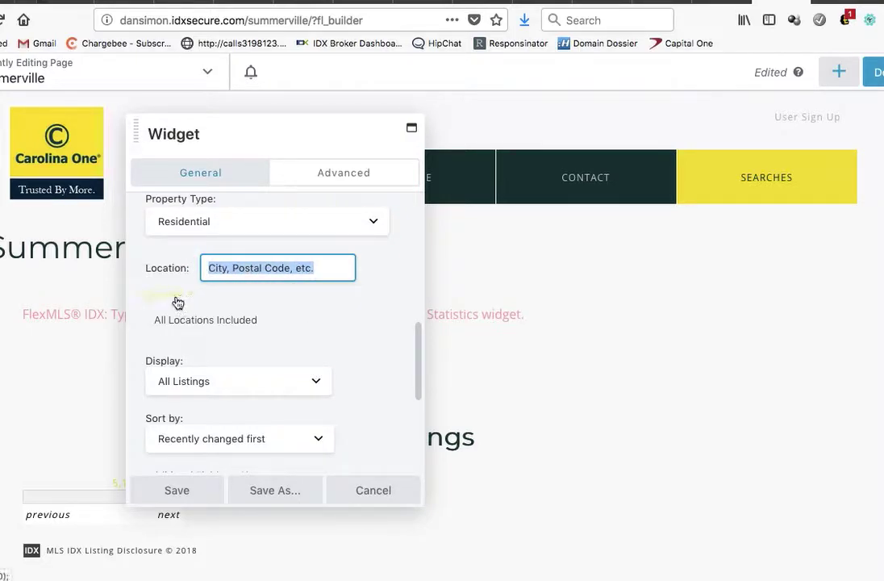
left_click(177, 302)
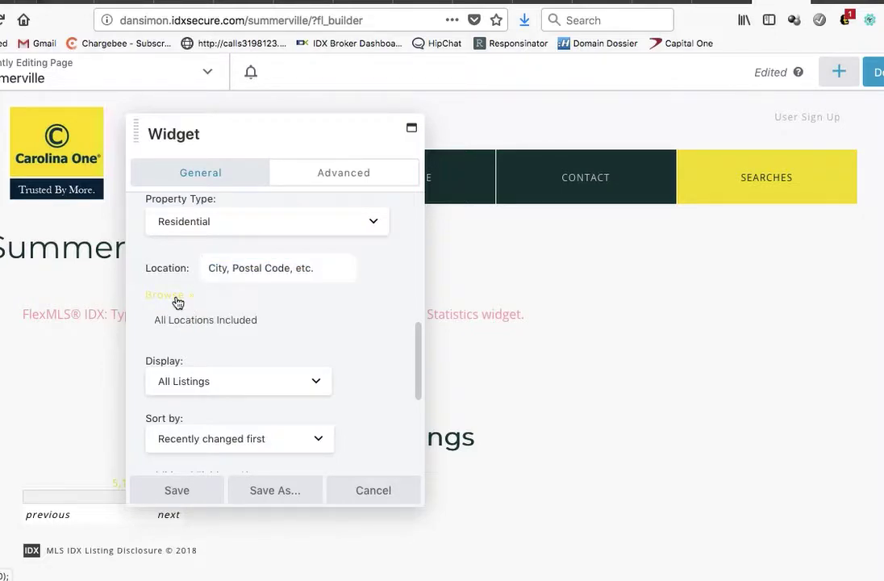
left_click(322, 269)
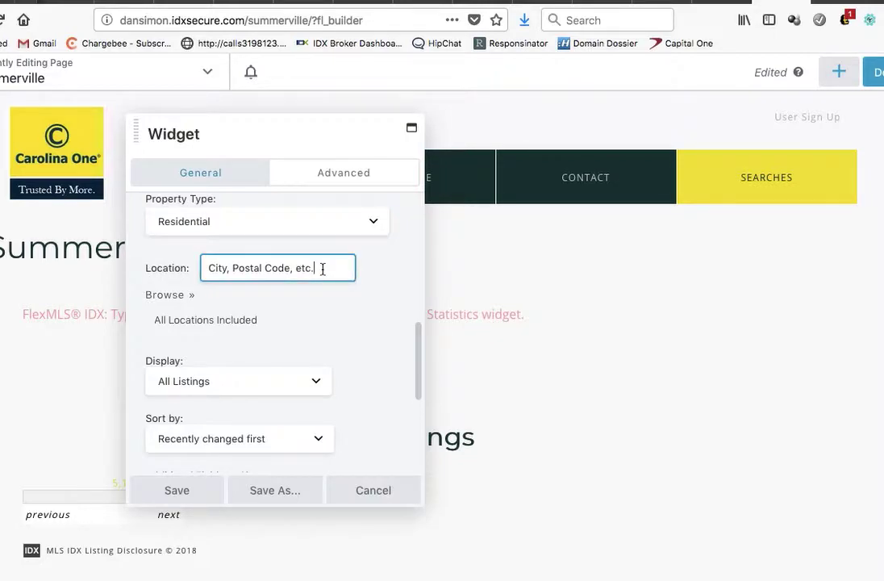
left_click_drag(322, 269, 175, 267)
right_click(270, 381)
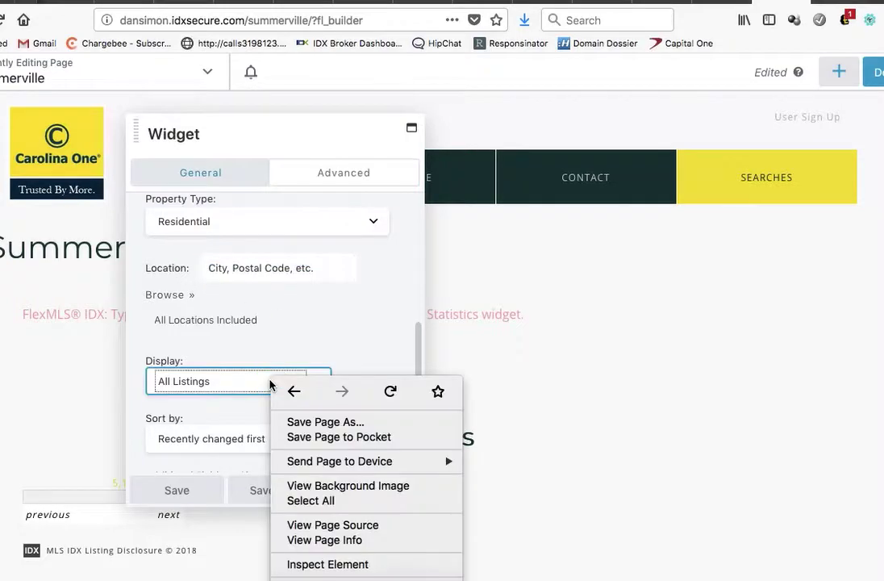
key("Escape")
Save the slideshow widget settings and bring up the page's options for discarding, saving a draft or publishing.
left_click(196, 498)
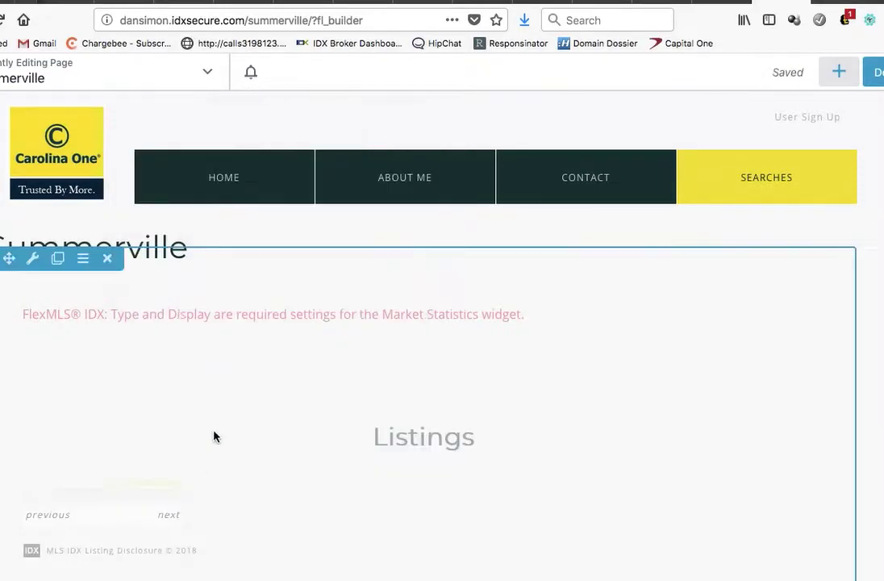
scroll(310, 415, "down", 4)
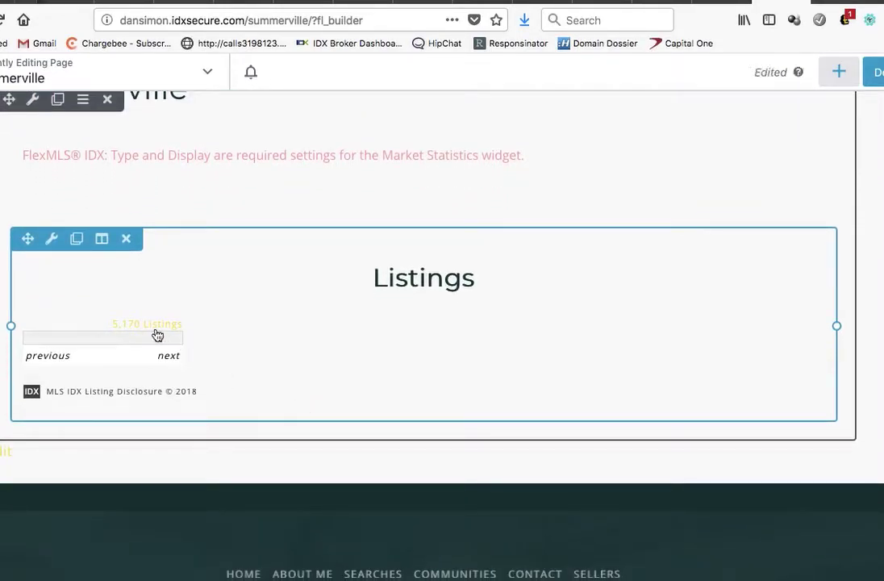
left_click(875, 73)
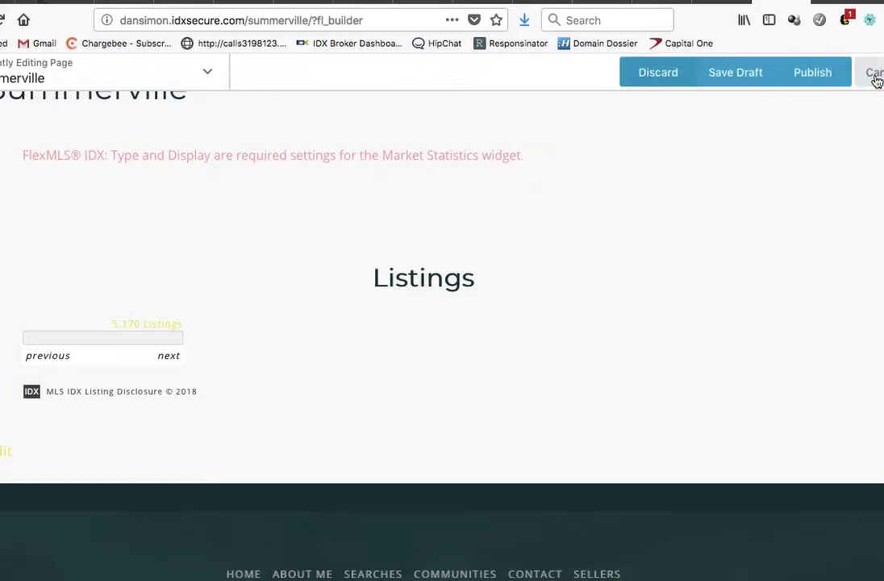
Publish the edited Summerville page.
left_click(813, 73)
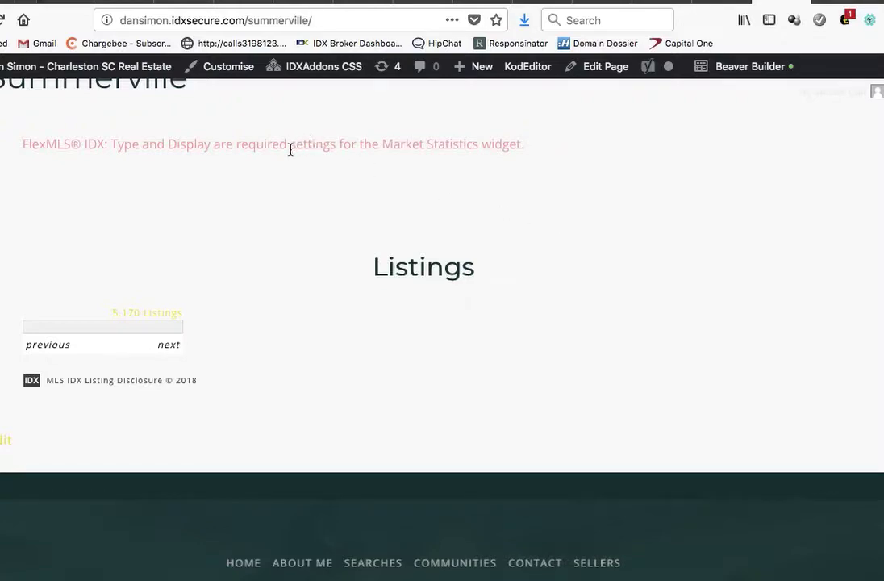
scroll(290, 150, "up", 2)
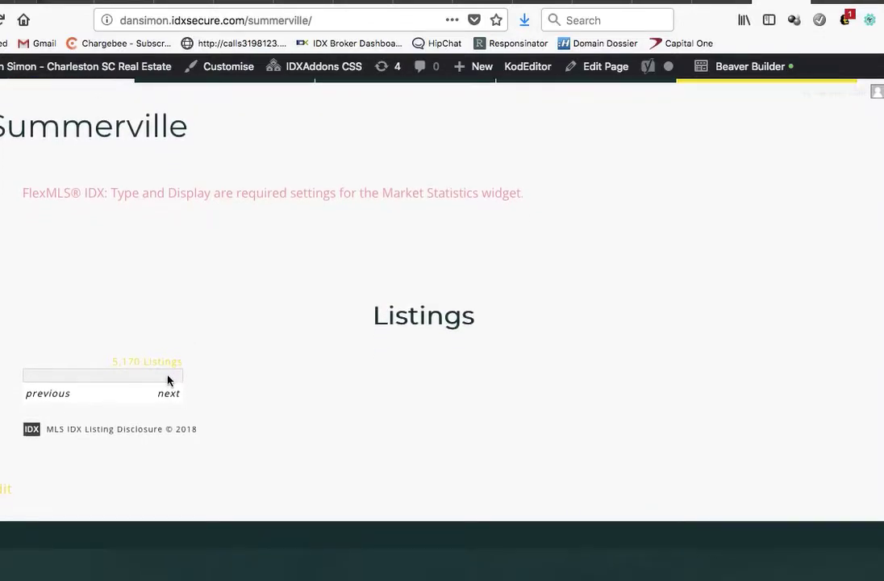
Test the slideshow's listings link, return to the Summerville page and examine the published slideshow.
left_click(152, 365)
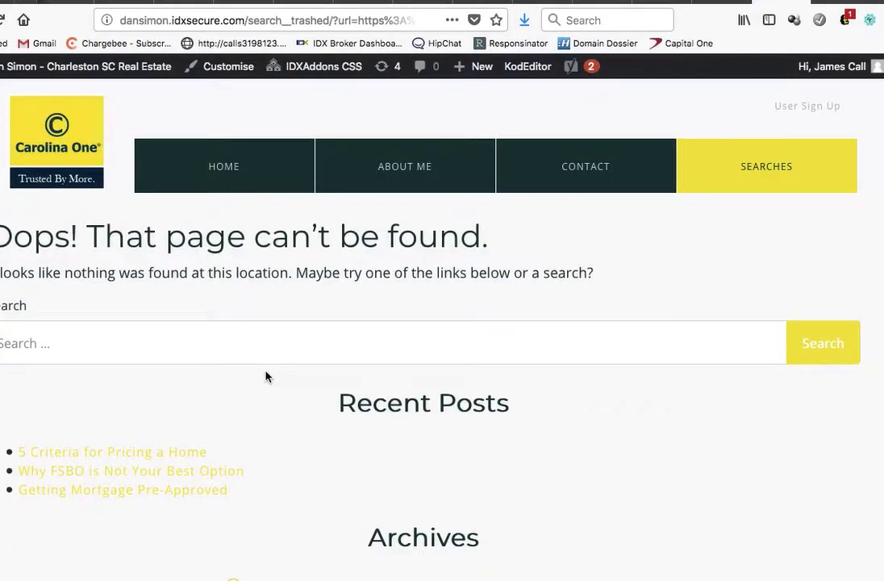
left_click(3, 20)
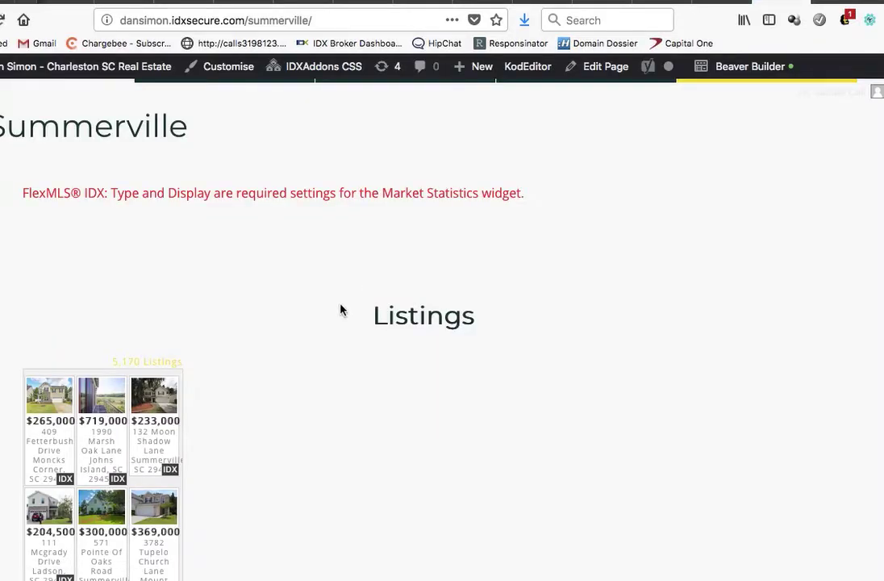
scroll(340, 310, "down", 3)
scroll(341, 310, "down", 2)
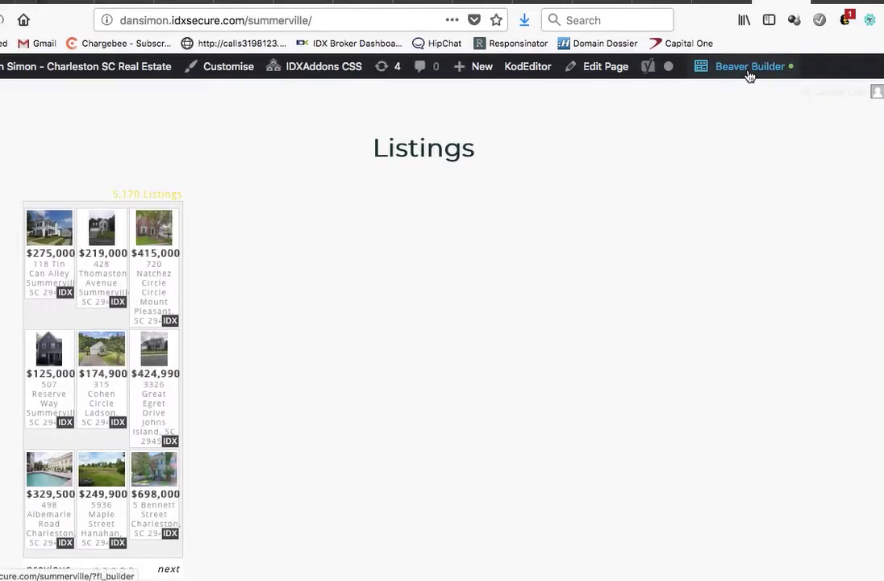
Reopen the Summerville page in Beaver Builder and set the IDX Slideshow widget's horizontal dimension to 5.
left_click(748, 73)
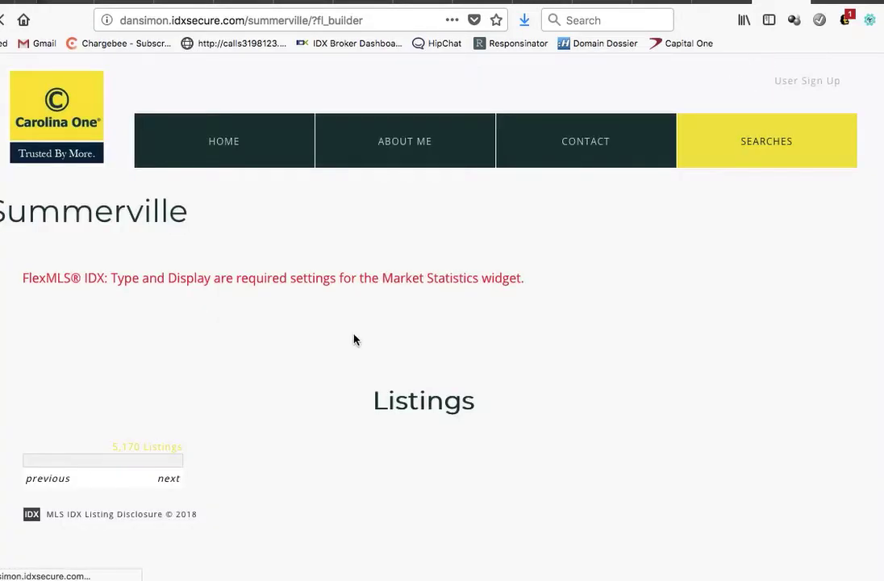
scroll(356, 342, "down", 2)
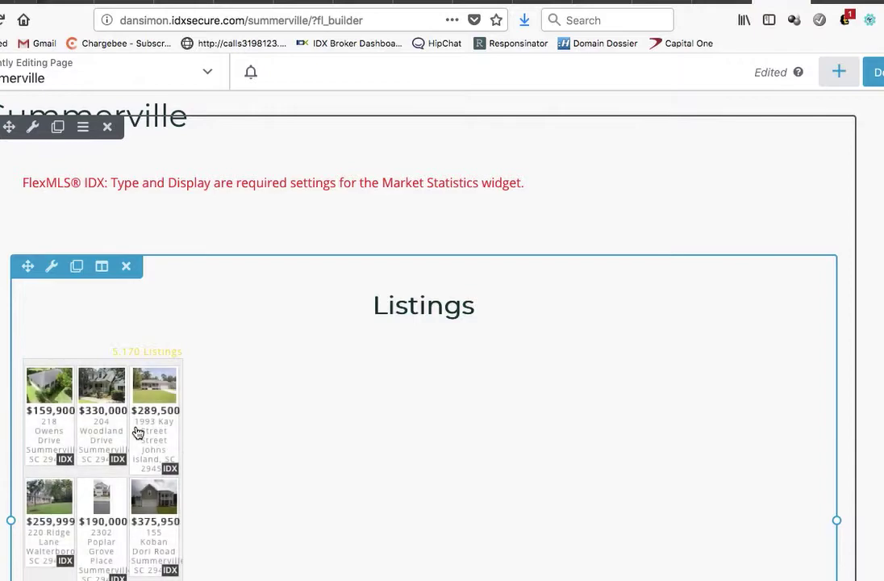
left_click(138, 433)
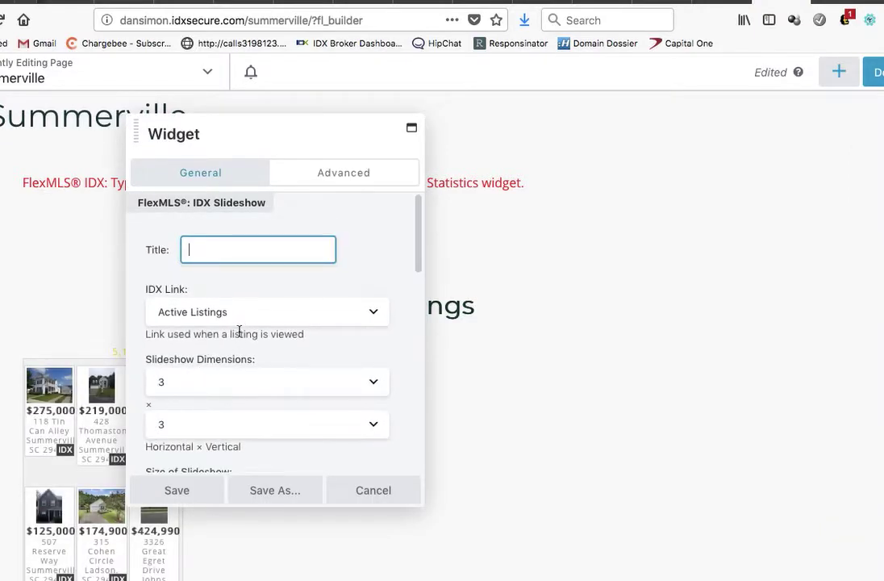
left_click(371, 384)
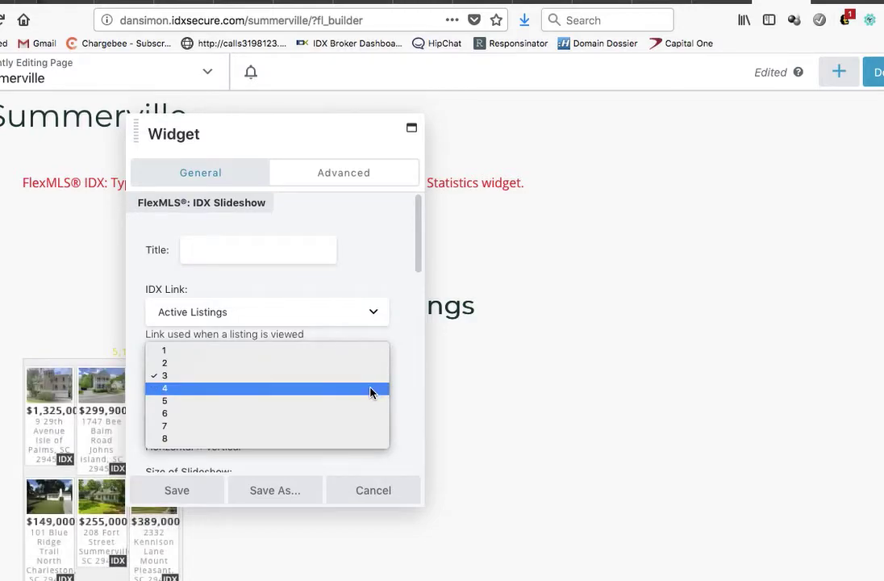
left_click(415, 360)
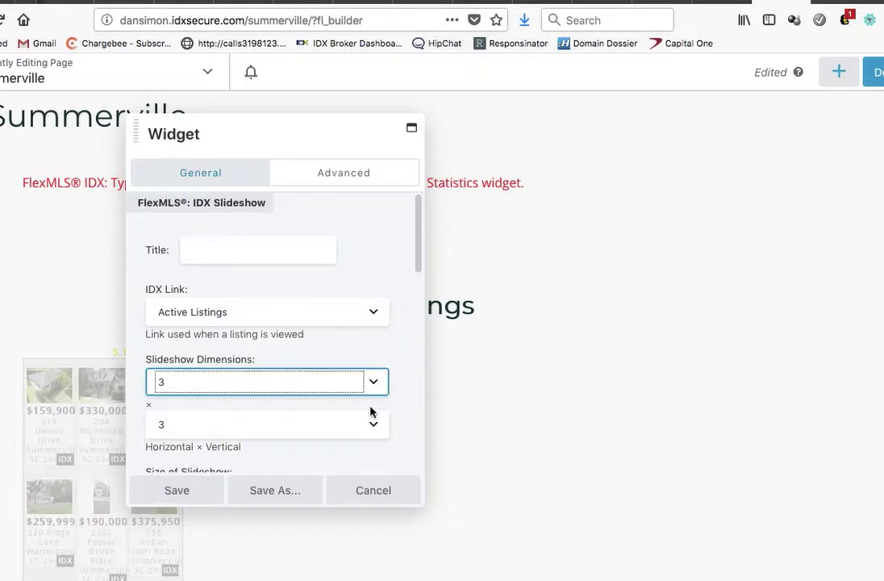
scroll(368, 411, "down", 4)
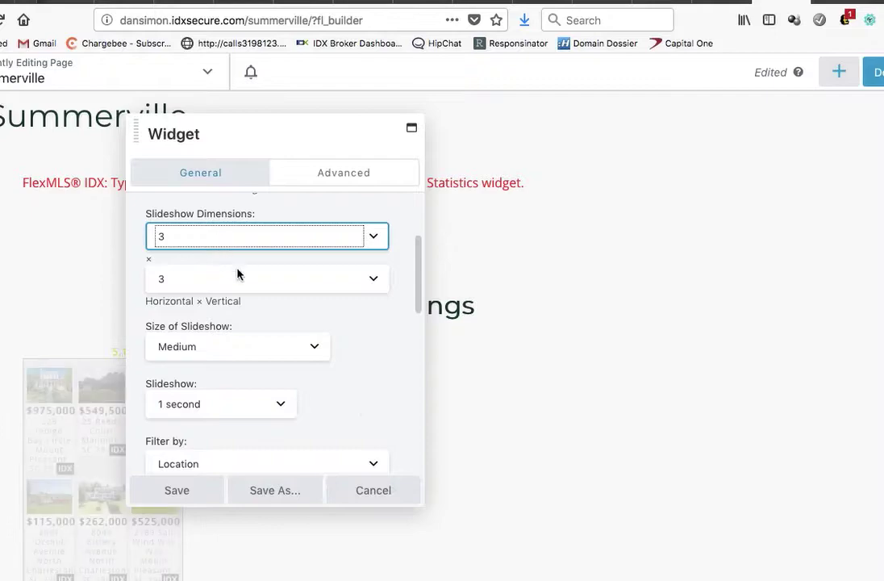
left_click(376, 238)
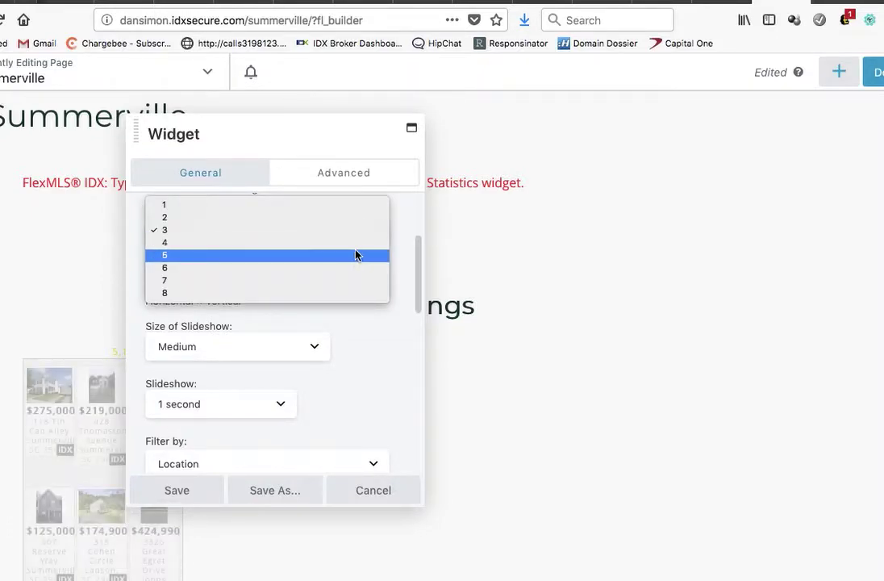
left_click(358, 255)
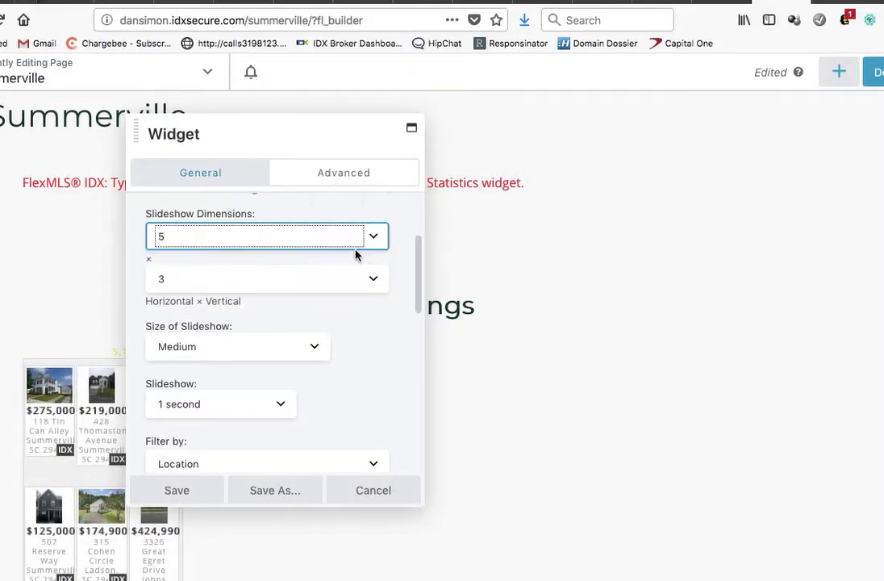
Set the size of the slideshow to Flexible and its slide interval to 4 seconds.
left_click(303, 349)
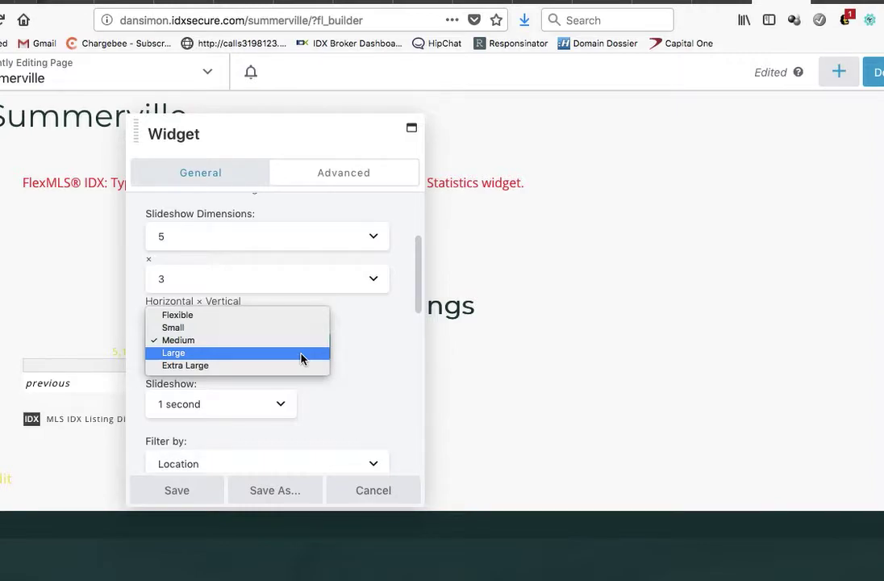
left_click(300, 323)
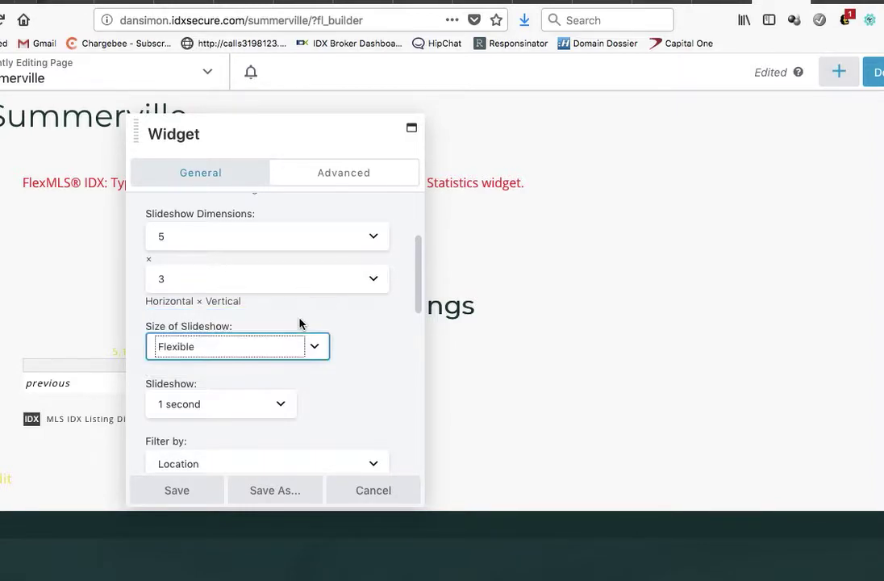
scroll(378, 356, "down", 5)
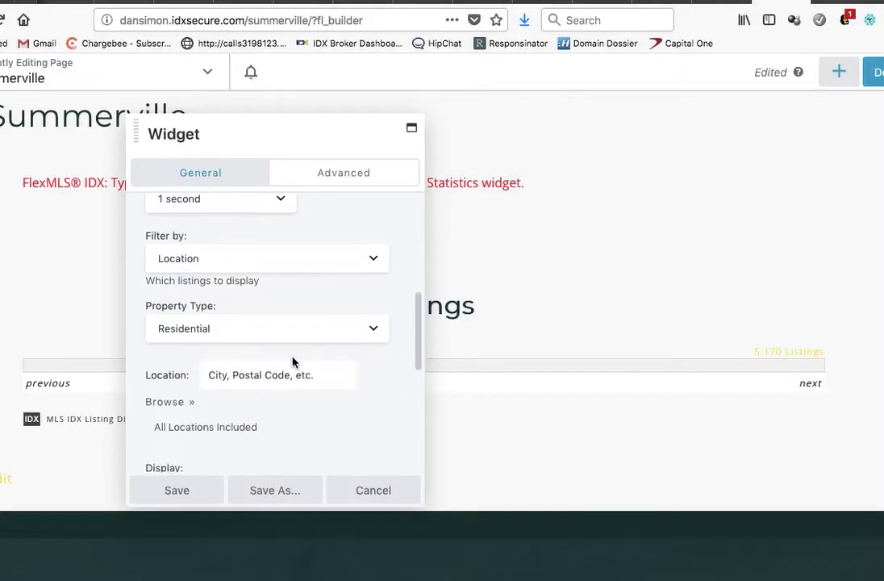
left_click(280, 198)
left_click(271, 232)
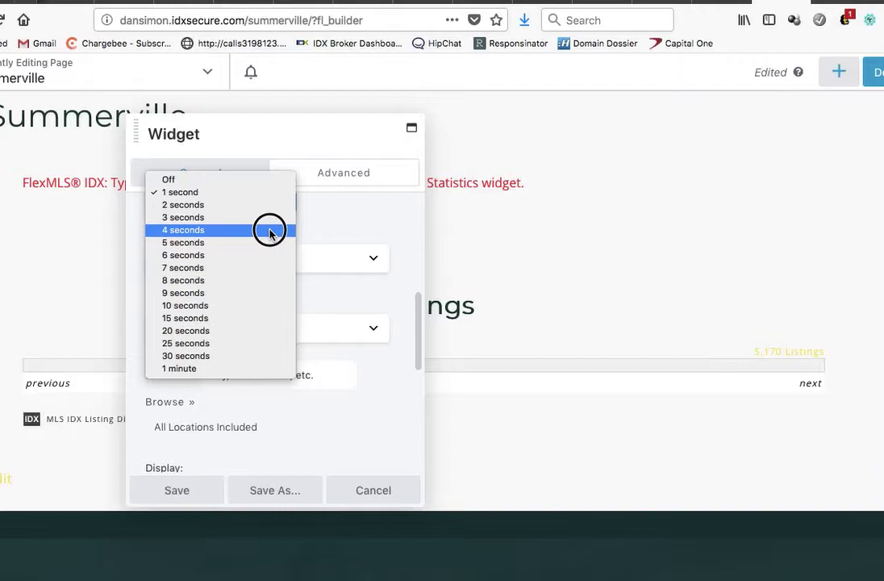
Check which choices the slideshow's listing filter offers, keeping Location.
left_click(372, 260)
left_click(372, 261)
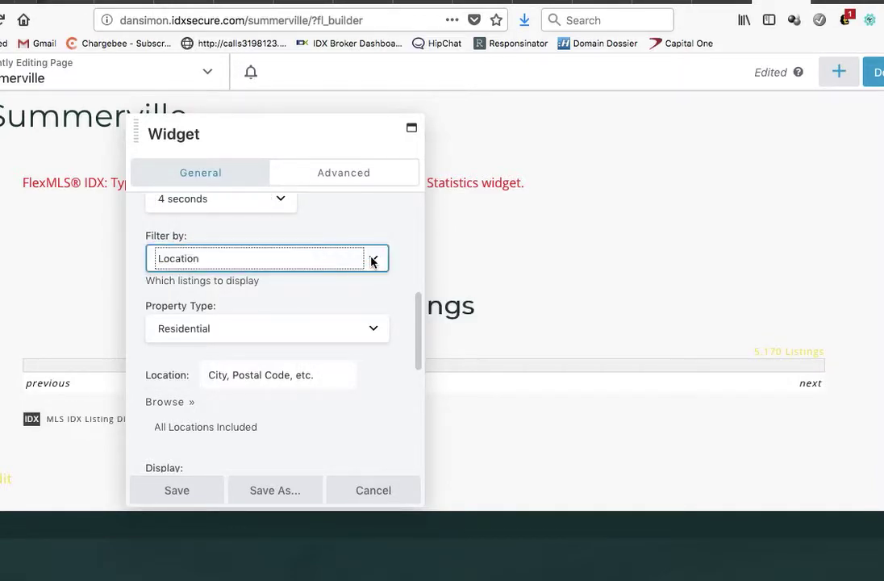
scroll(345, 303, "down", 3)
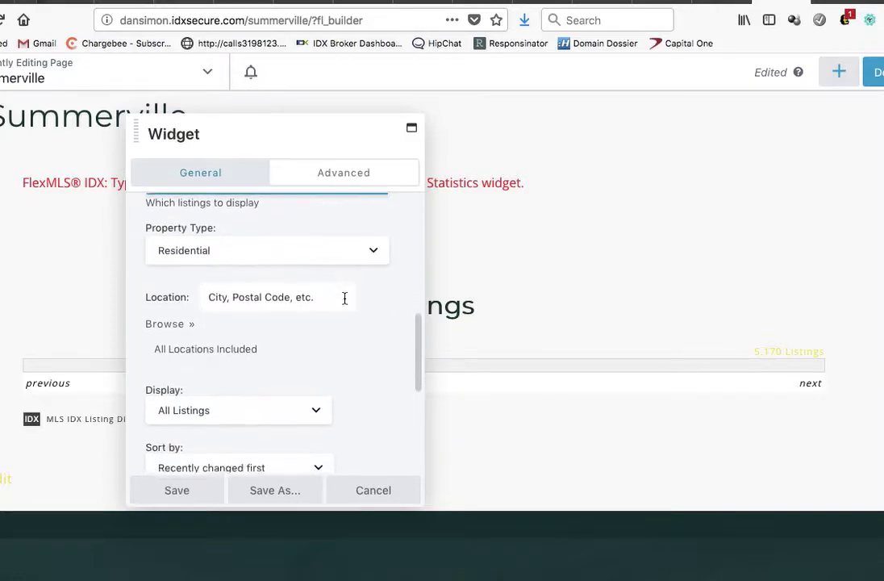
scroll(345, 303, "up", 2)
left_click(370, 226)
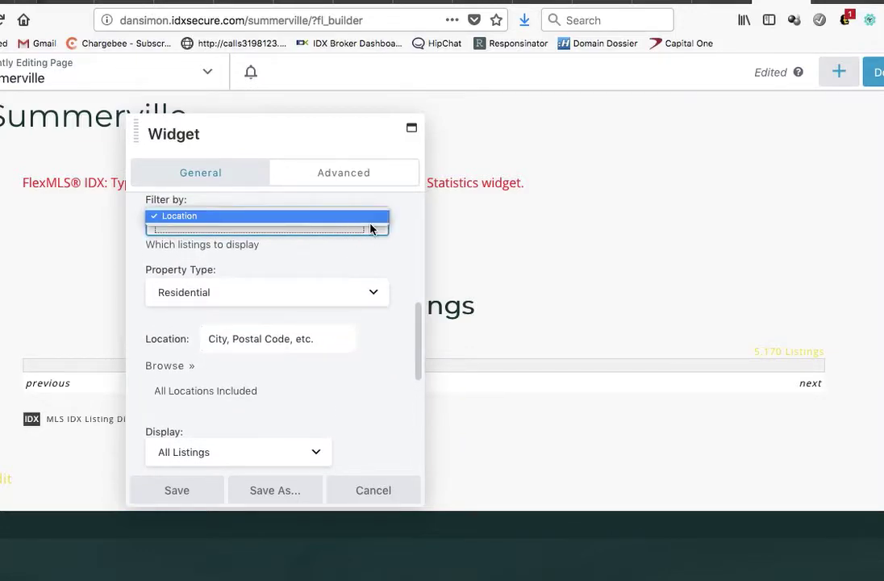
left_click(318, 272)
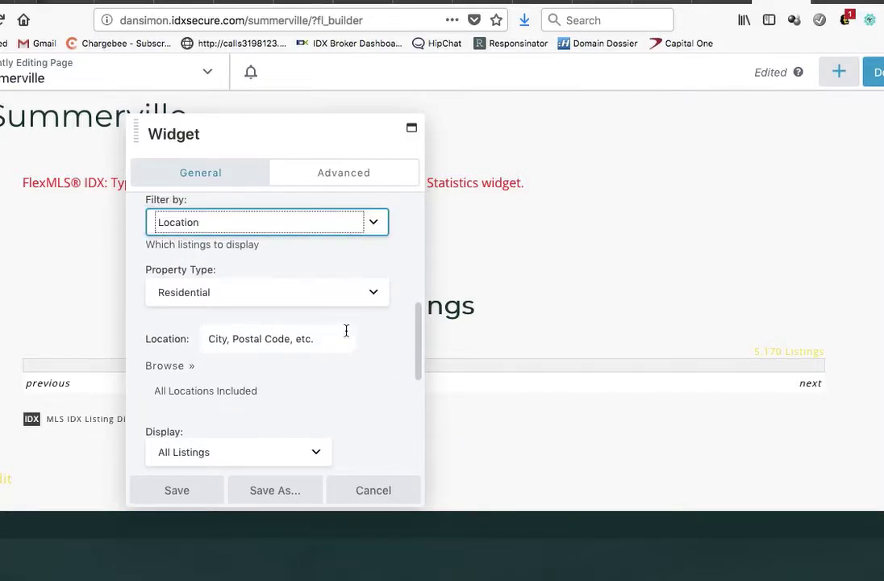
Review the sort order choices for the slideshow listings, keeping Recently changed first.
scroll(362, 366, "down", 3)
scroll(362, 366, "down", 1)
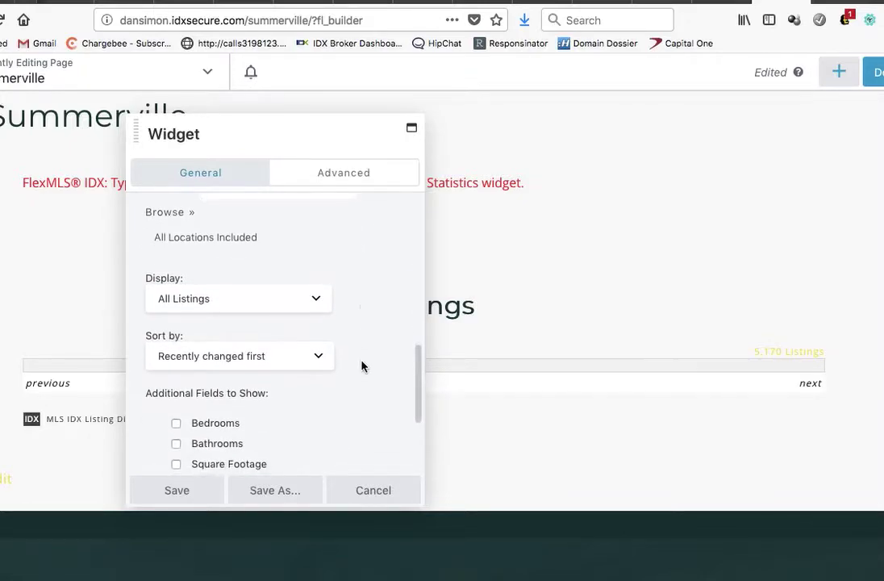
scroll(362, 365, "down", 2)
left_click(324, 271)
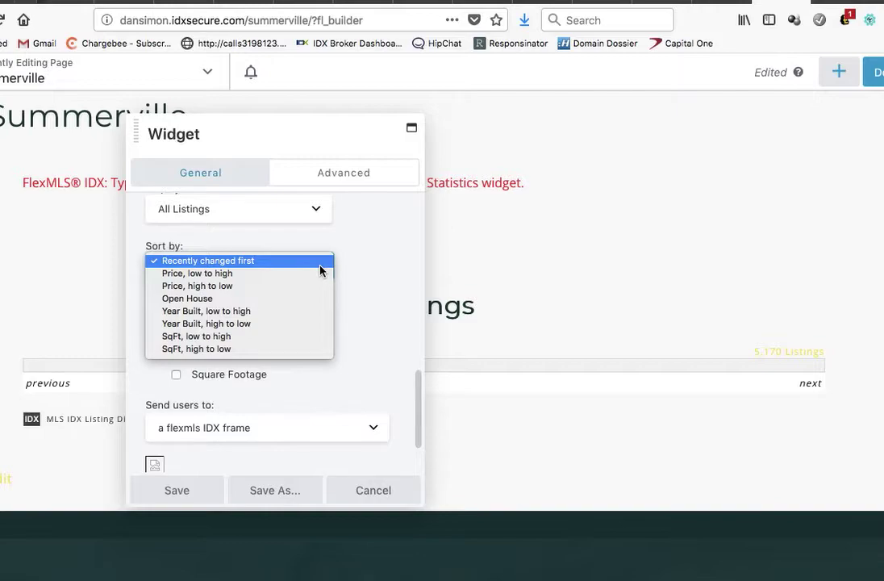
left_click(367, 280)
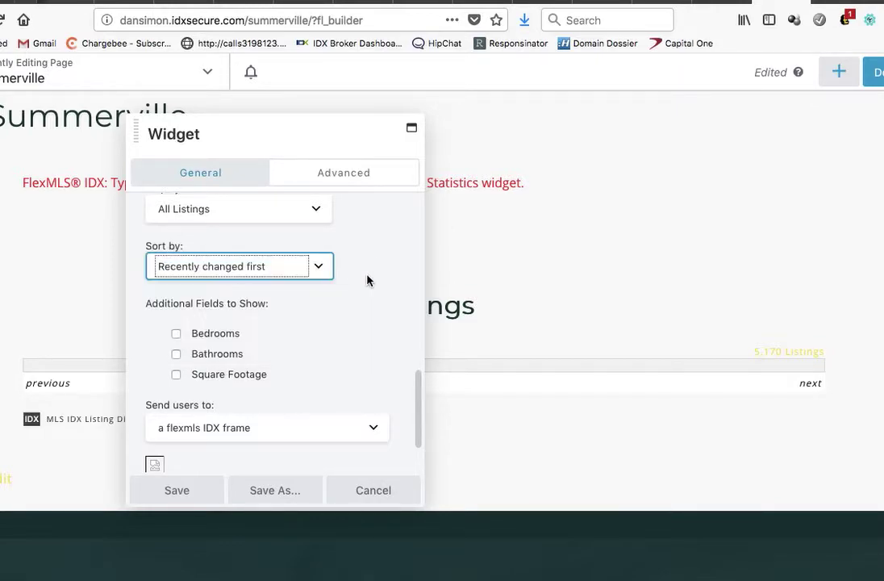
Enable Bedrooms and Bathrooms as additional fields to show in the slideshow.
scroll(223, 323, "down", 2)
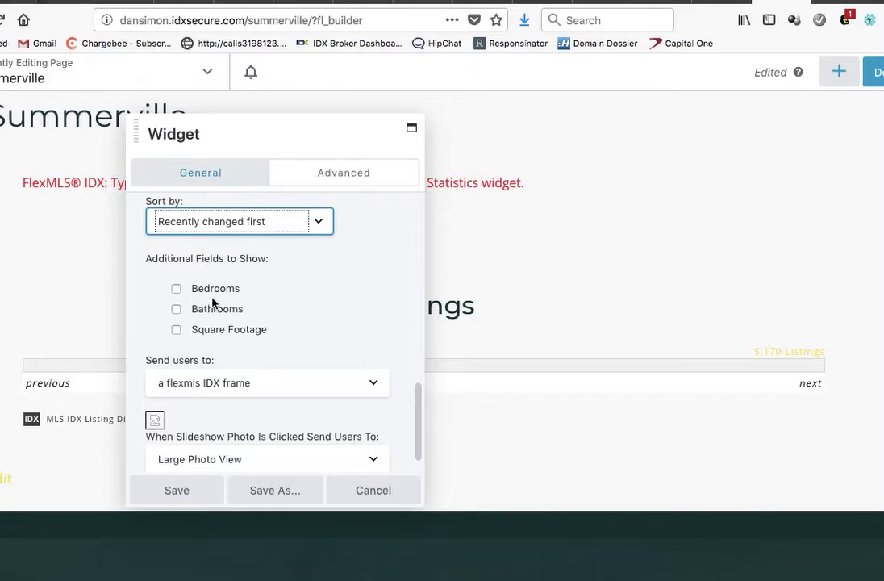
left_click(176, 289)
left_click(176, 309)
Set the slideshow to send users to my search results, and to Listing Detail when a photo is clicked.
scroll(326, 341, "down", 1)
scroll(326, 341, "down", 2)
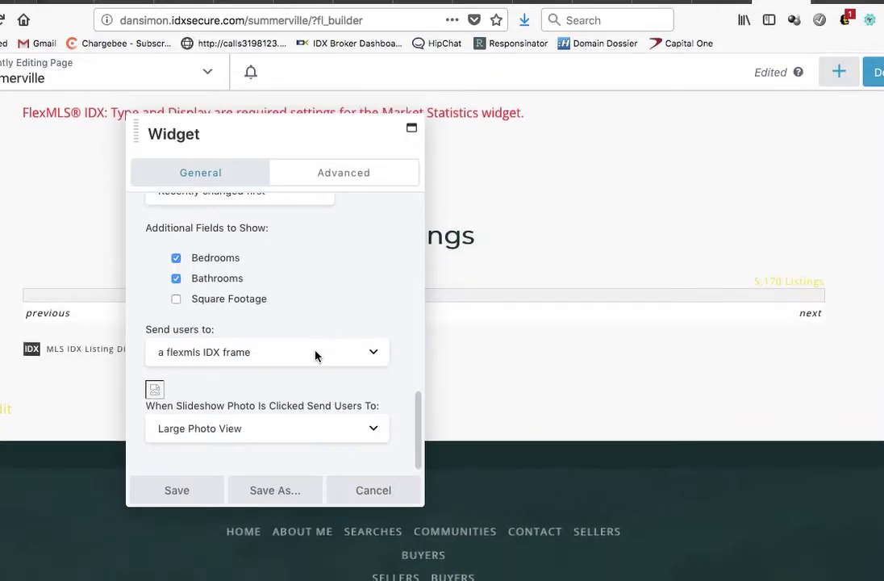
left_click(315, 355)
left_click(313, 333)
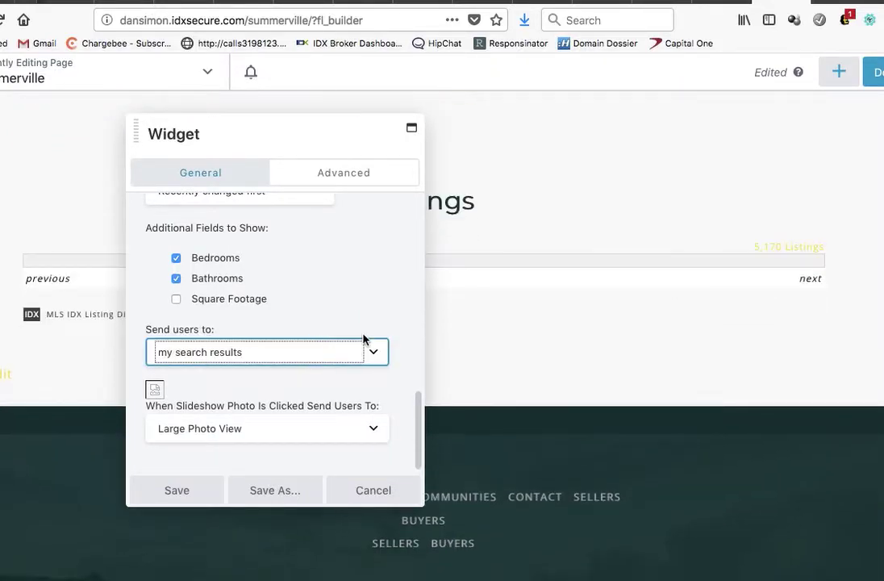
left_click(356, 429)
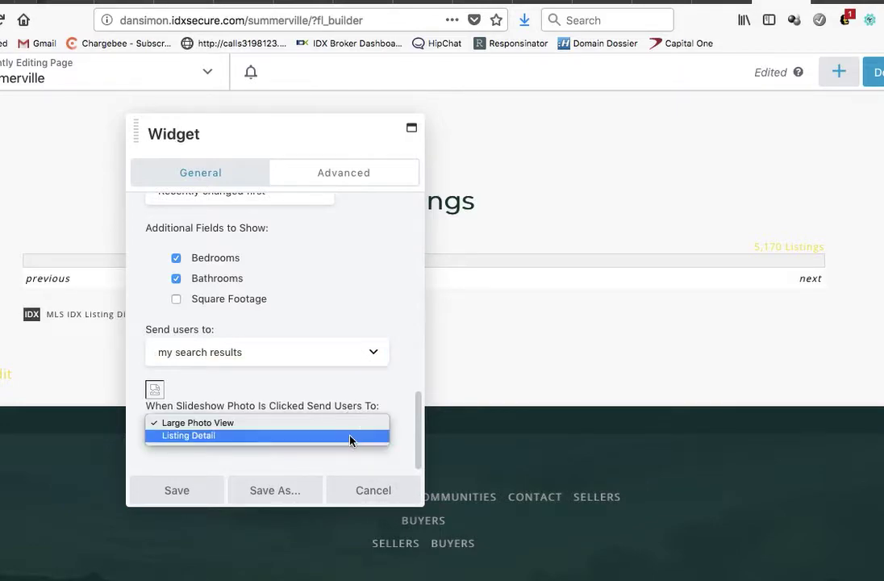
left_click(349, 436)
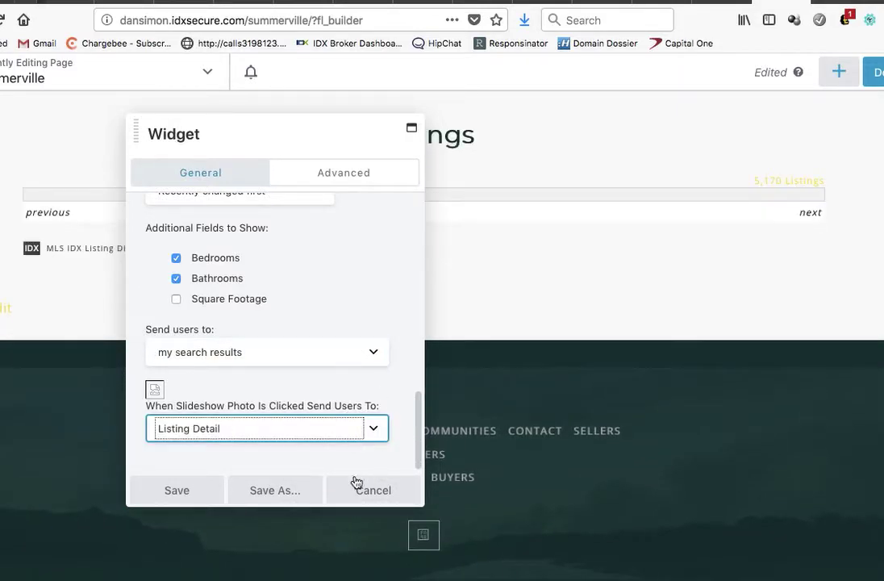
Save the slideshow widget settings and publish the Summerville page.
left_click(186, 493)
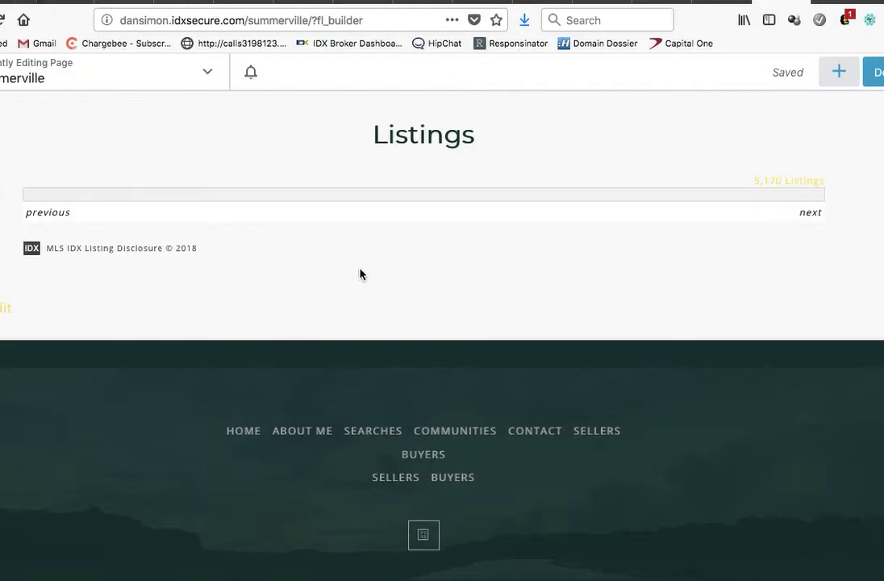
left_click(876, 77)
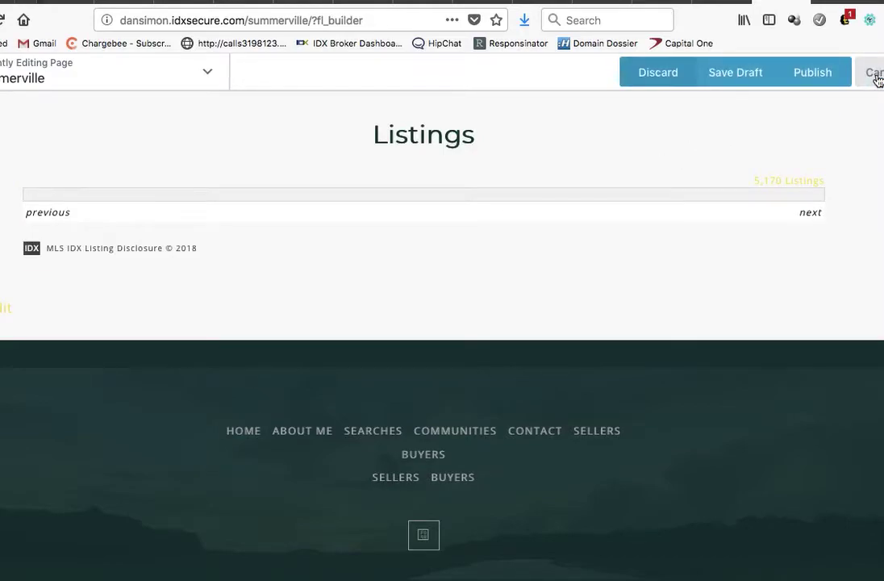
left_click(825, 73)
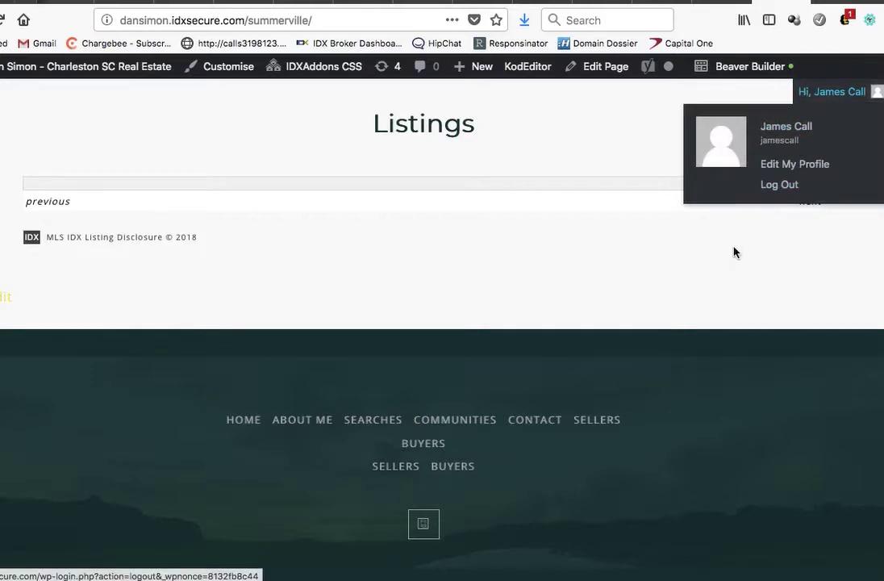
Switch to the WordPress Widgets admin page and look through the available widgets and widget areas.
left_click(725, 3)
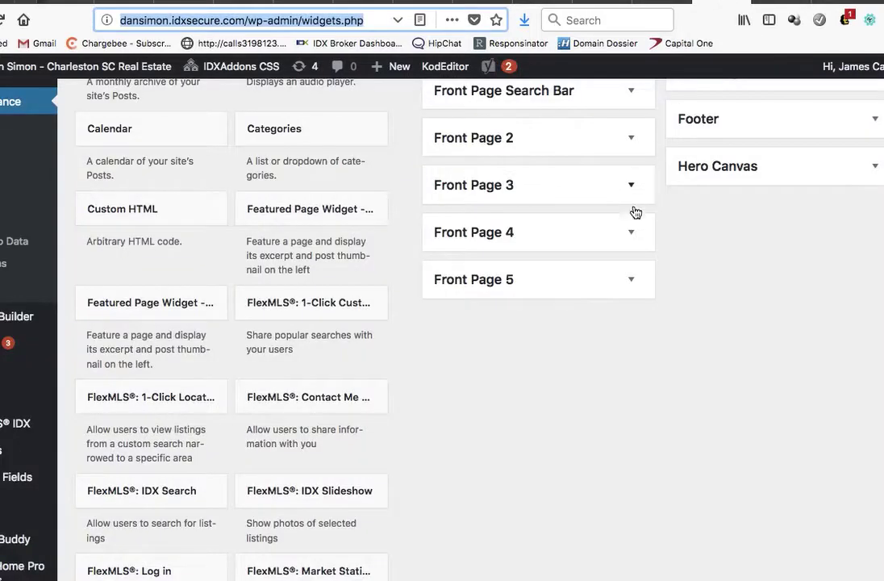
scroll(665, 275, "up", 5)
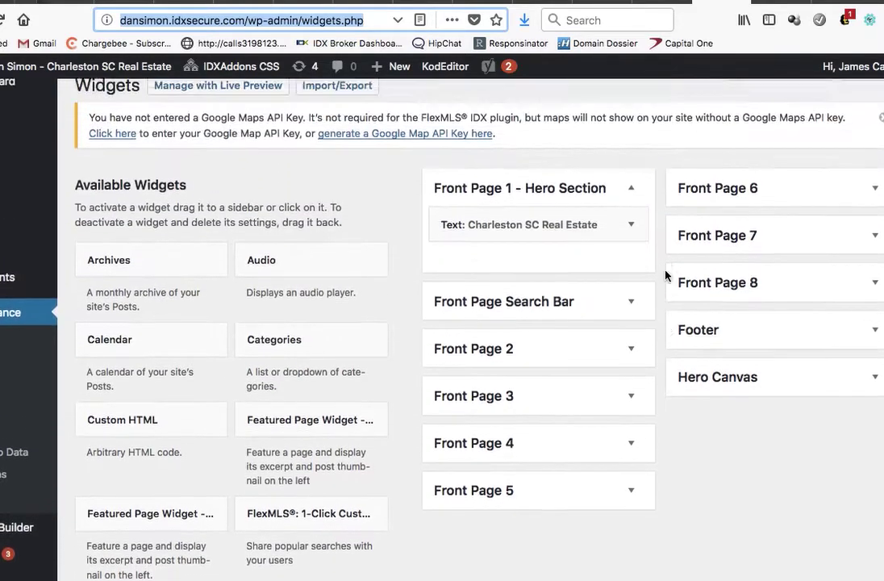
scroll(664, 276, "down", 3)
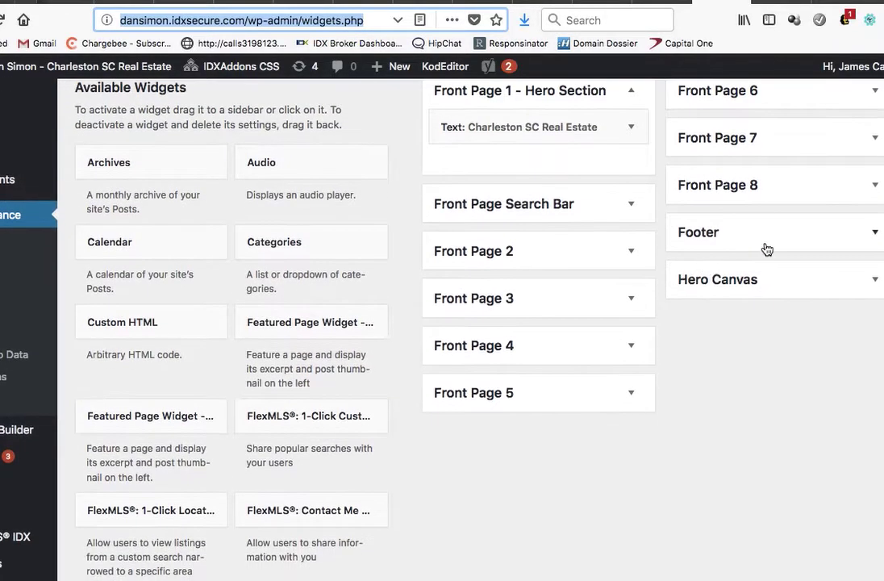
Add the FlexMLS 1-Click Location Search widget to the Footer widget area, below the Navigation Menu.
left_click(860, 233)
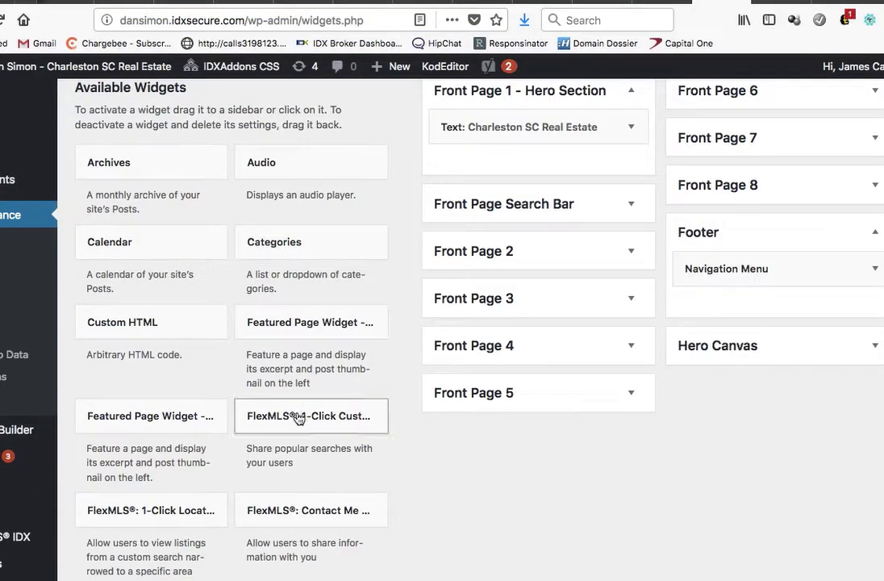
scroll(164, 512, "down", 2)
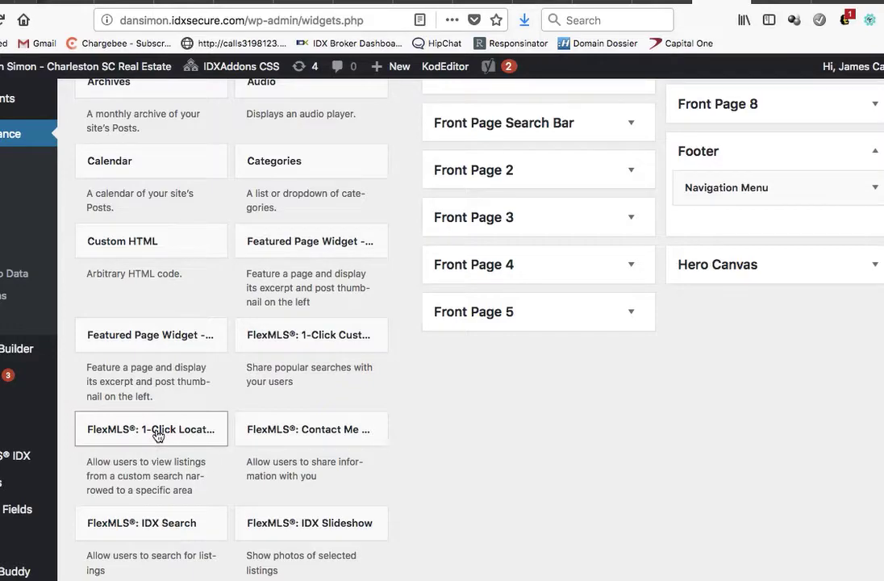
left_click_drag(157, 435, 762, 227)
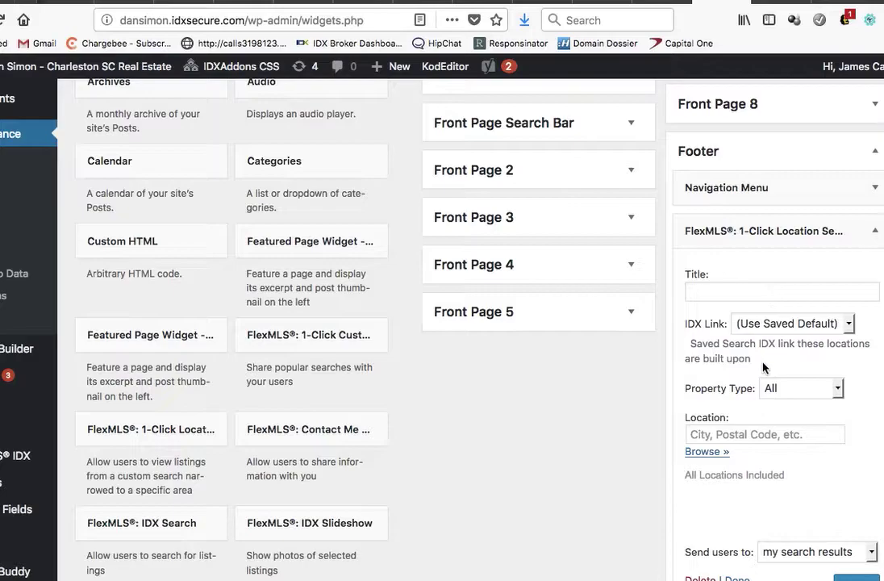
Add the city of Summerville as a location in the footer's 1-Click Location Search widget.
left_click(734, 432)
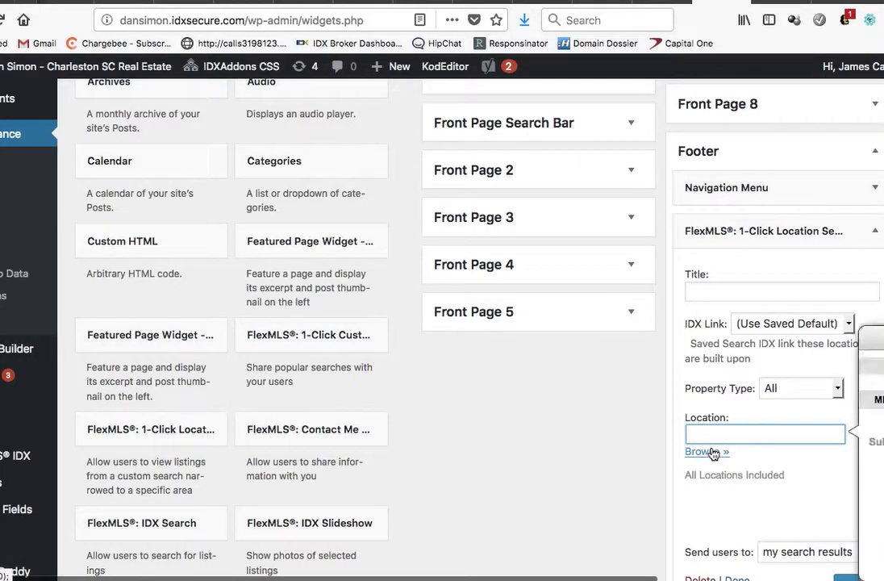
scroll(750, 399, "right", 2)
scroll(750, 400, "down", 1)
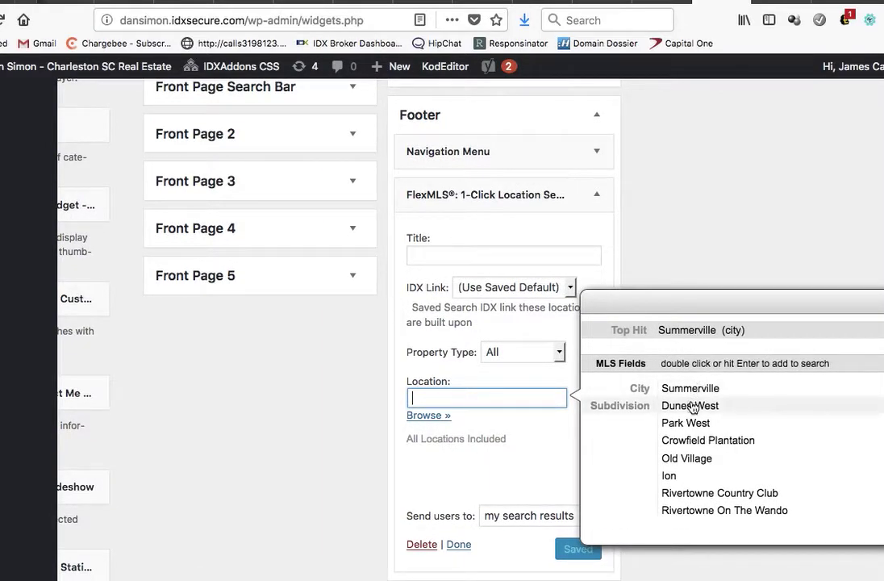
scroll(689, 403, "down", 1)
scroll(693, 408, "right", 1)
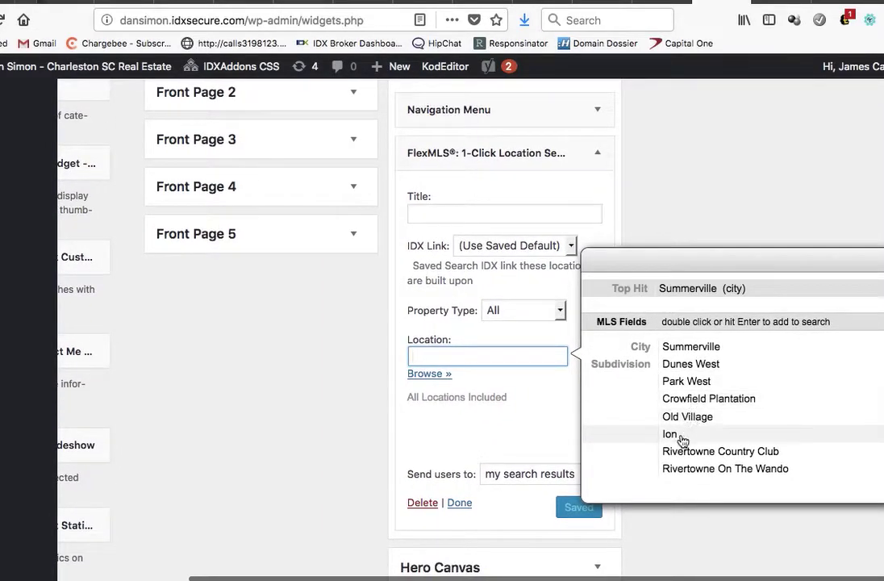
left_click(691, 342)
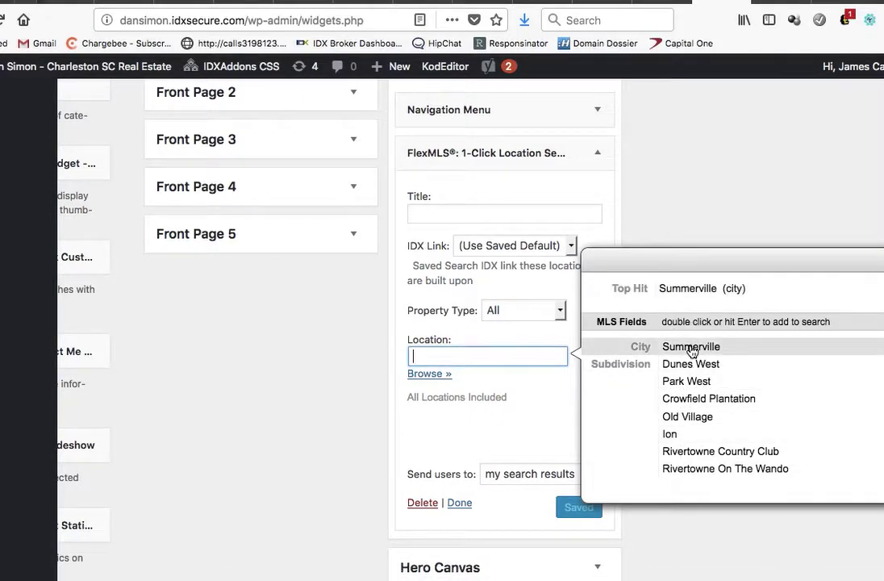
left_click(691, 349)
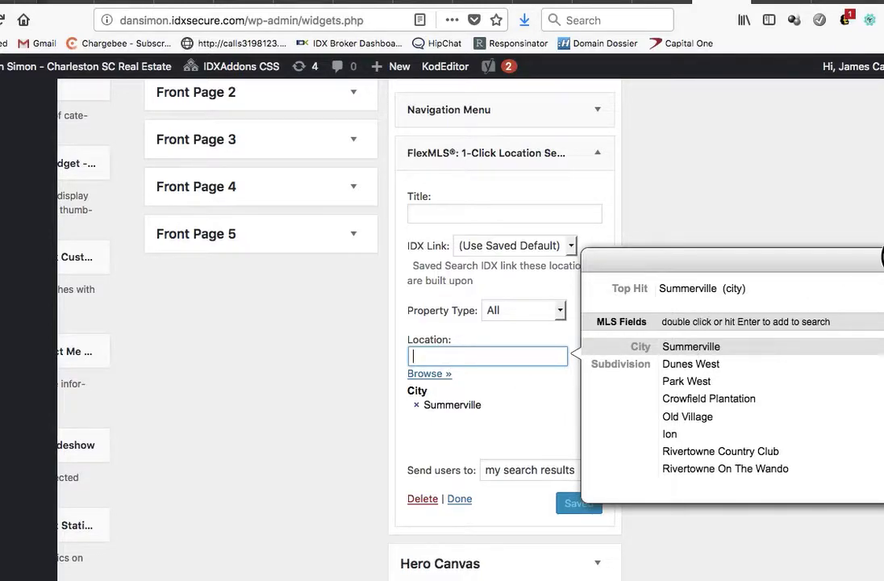
Add the Ion subdivision as a second location in the 1-Click Location Search widget.
scroll(409, 374, "left", 5)
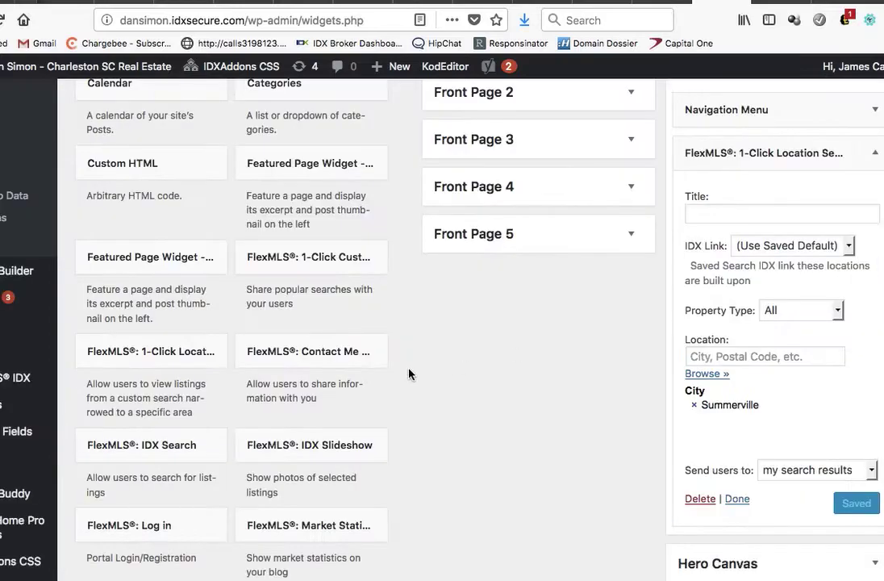
left_click(720, 354)
type("lon")
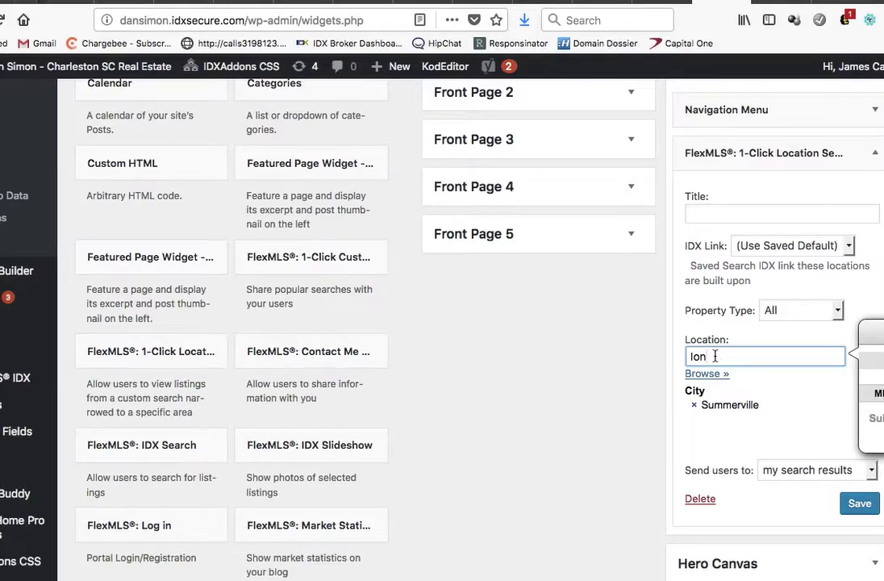
key("Return")
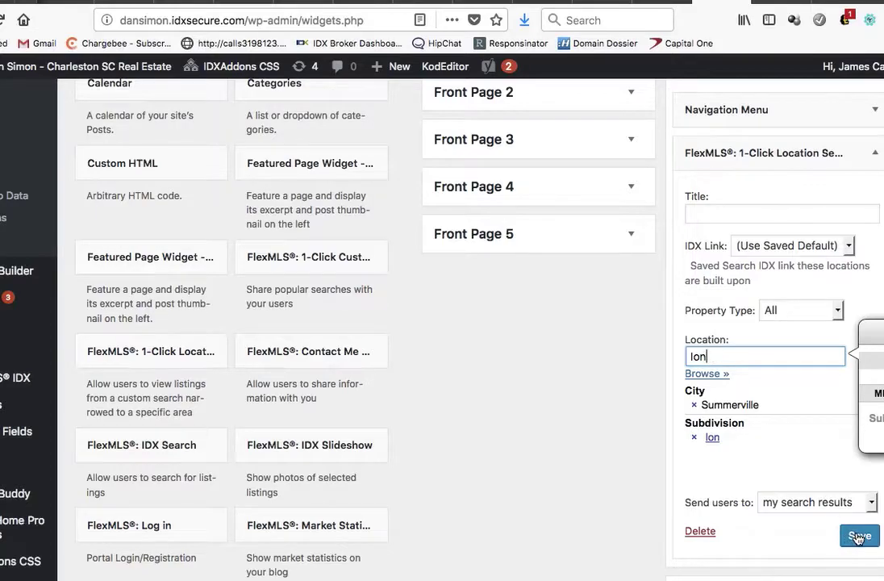
Send users of the location search widget to my search results and save the widget.
left_click(858, 507)
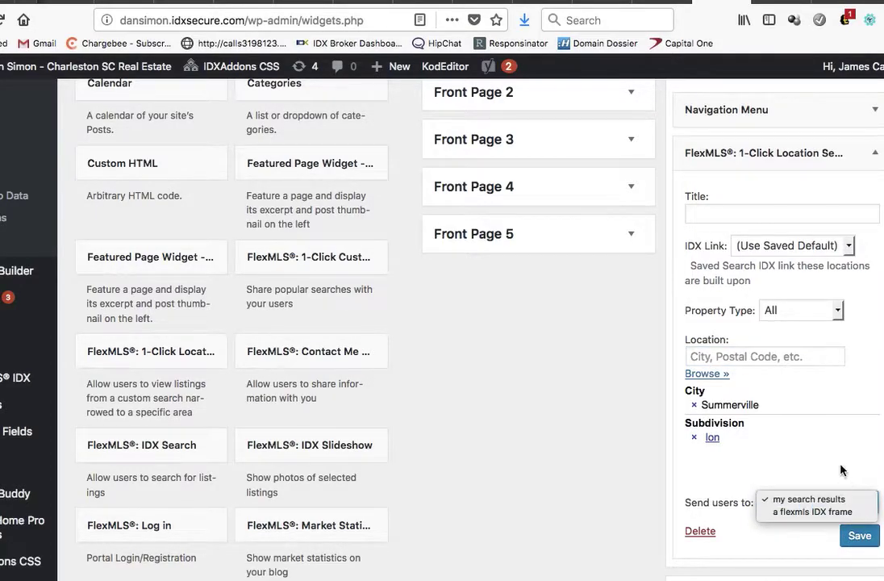
left_click(855, 500)
left_click(860, 536)
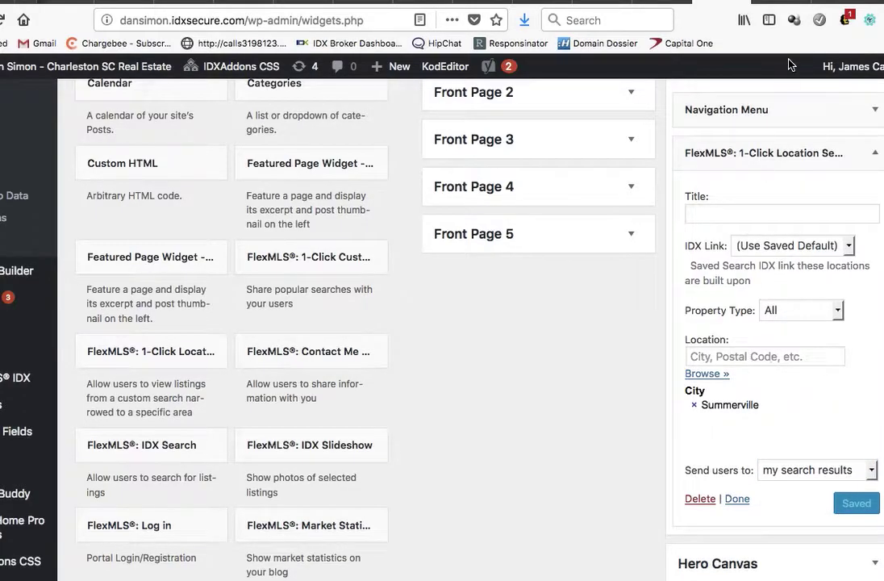
Switch to the live Summerville page and examine the footer's Location Links and the listings slideshow.
left_click(779, 2)
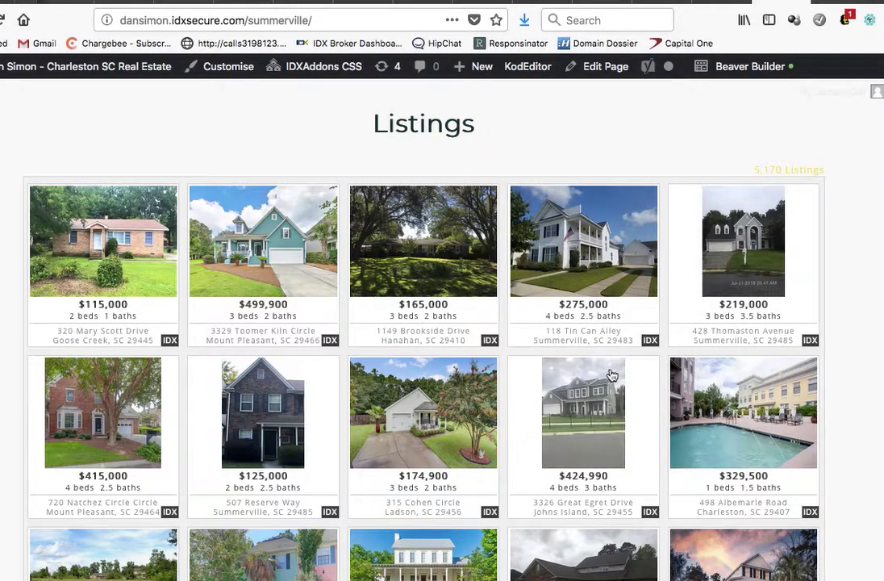
scroll(755, 392, "down", 1)
scroll(755, 392, "down", 8)
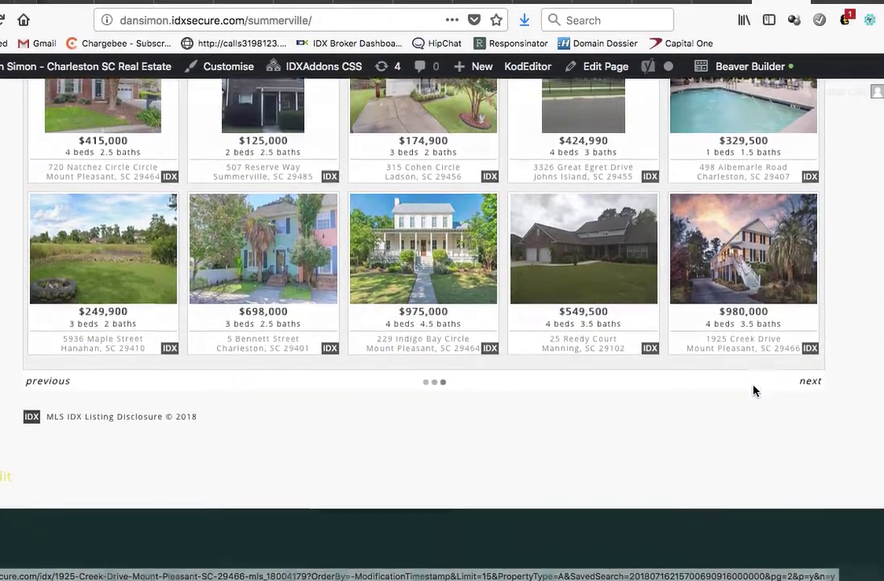
scroll(755, 392, "down", 3)
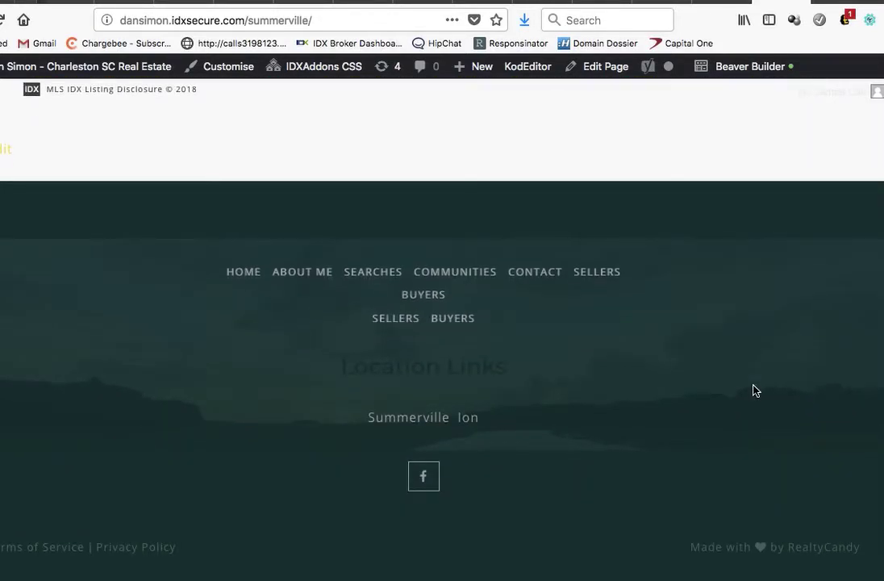
left_click(466, 419)
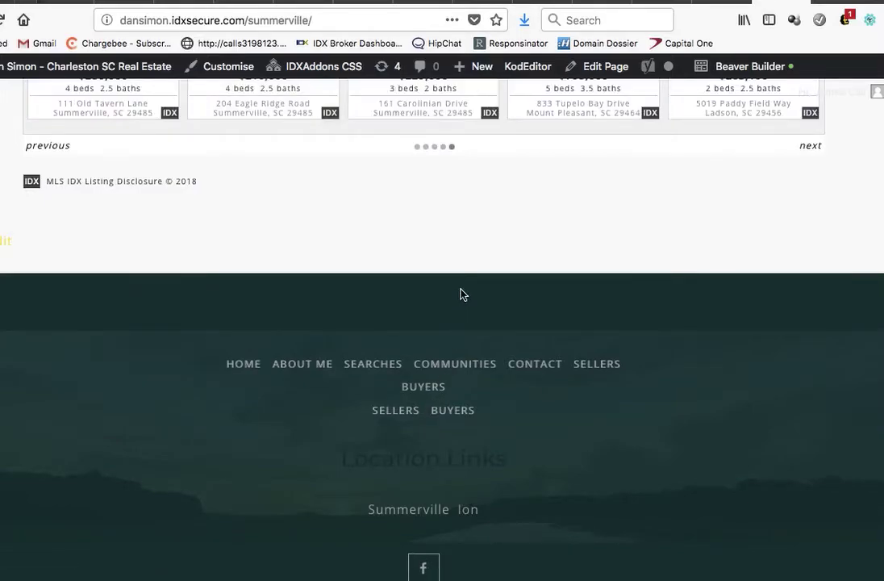
scroll(461, 294, "up", 5)
scroll(461, 294, "up", 4)
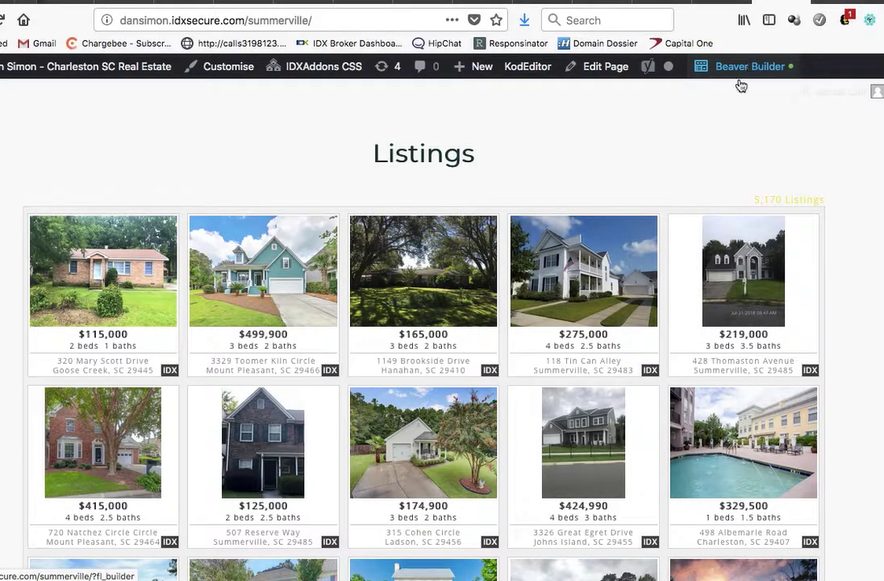
scroll(624, 239, "down", 3)
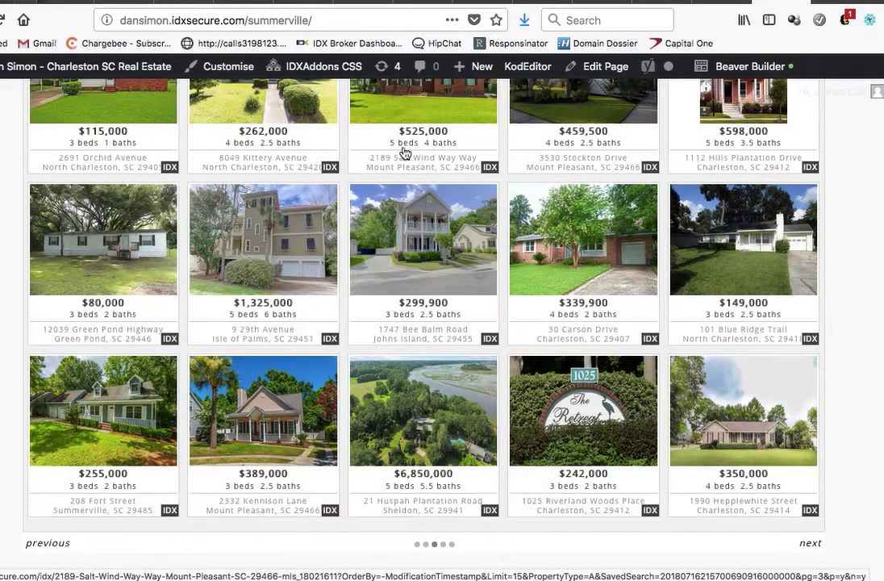
scroll(257, 143, "up", 2)
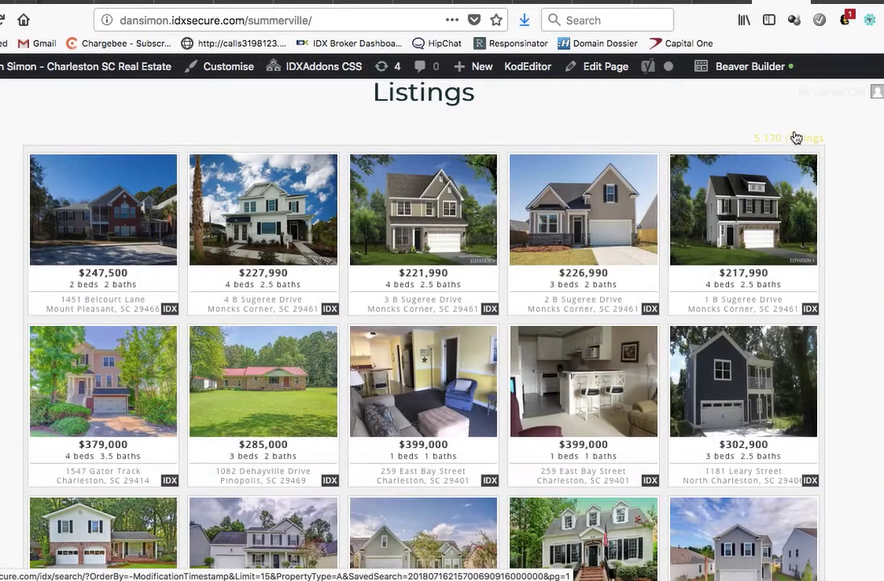
Edit the Summerville page in Beaver Builder and open the settings of its IDX Slideshow widget.
left_click(755, 68)
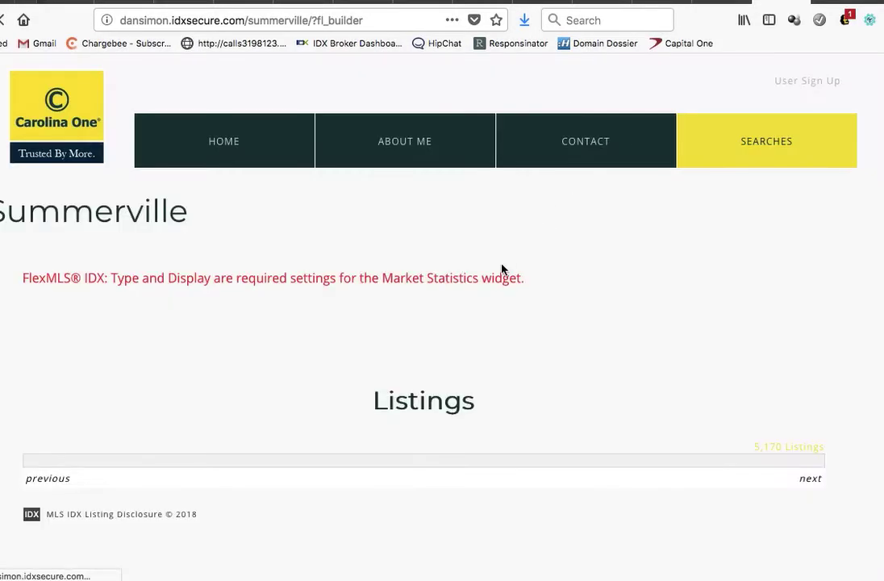
scroll(501, 269, "down", 3)
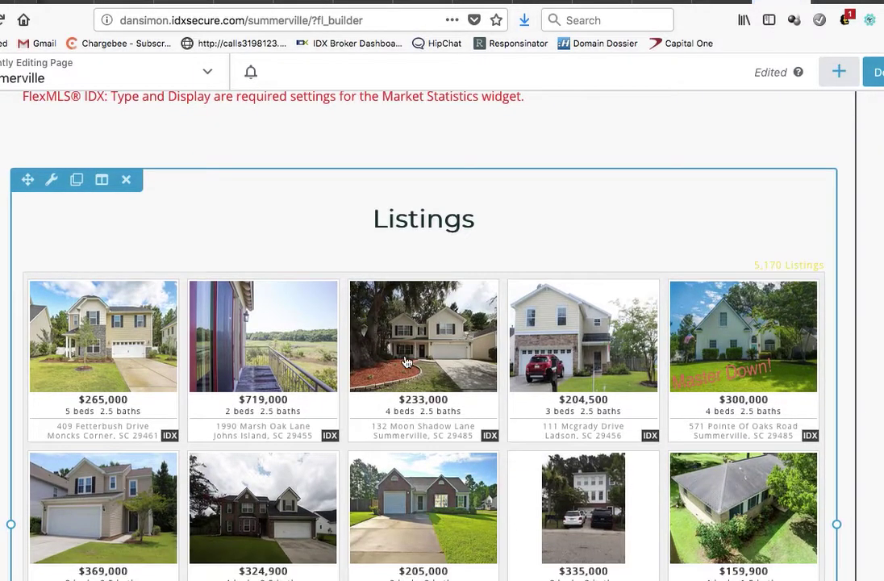
left_click(254, 330)
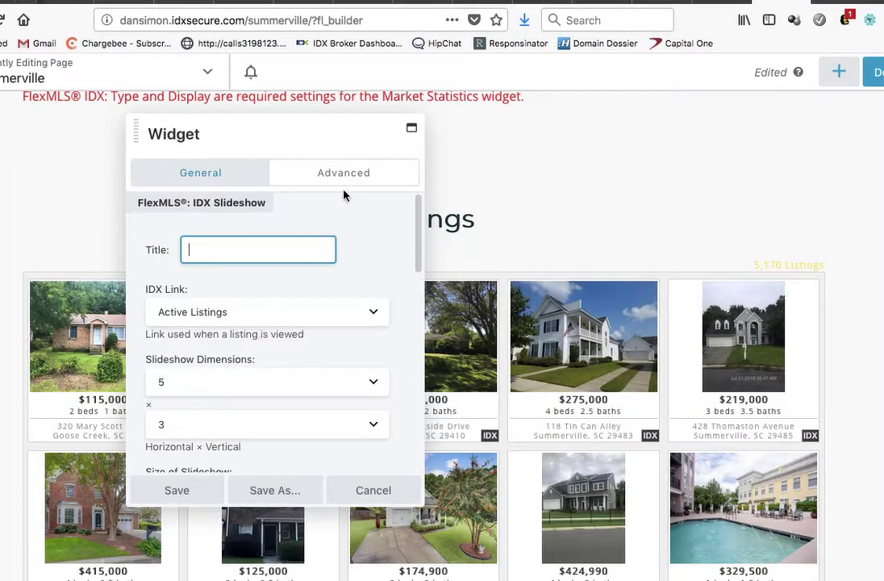
scroll(315, 249, "down", 1)
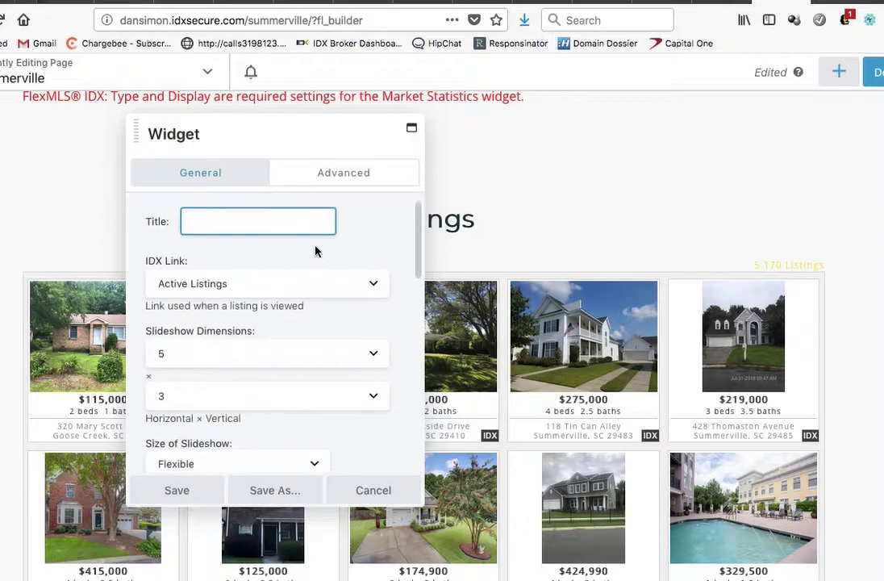
Set the slideshow's horizontal dimension to 4 and its slide interval to 5 seconds.
scroll(315, 251, "down", 3)
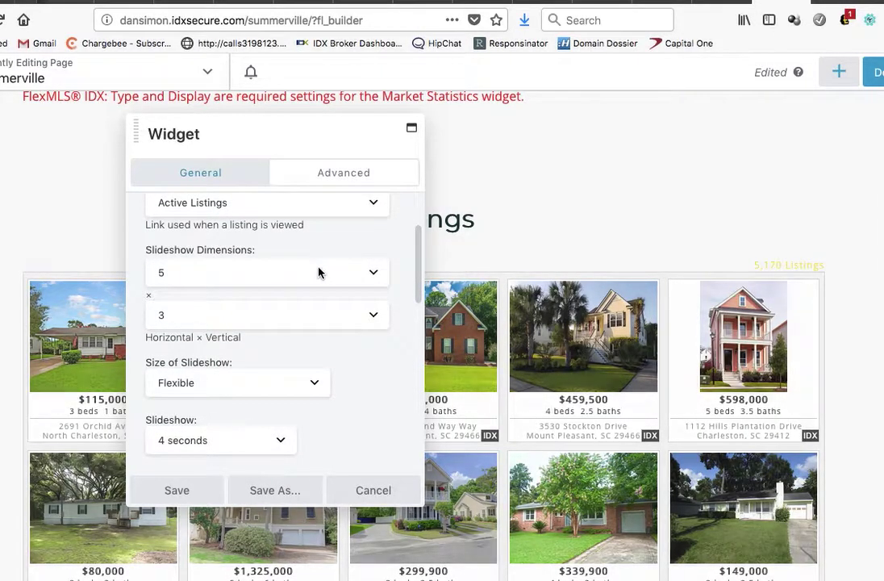
left_click(367, 274)
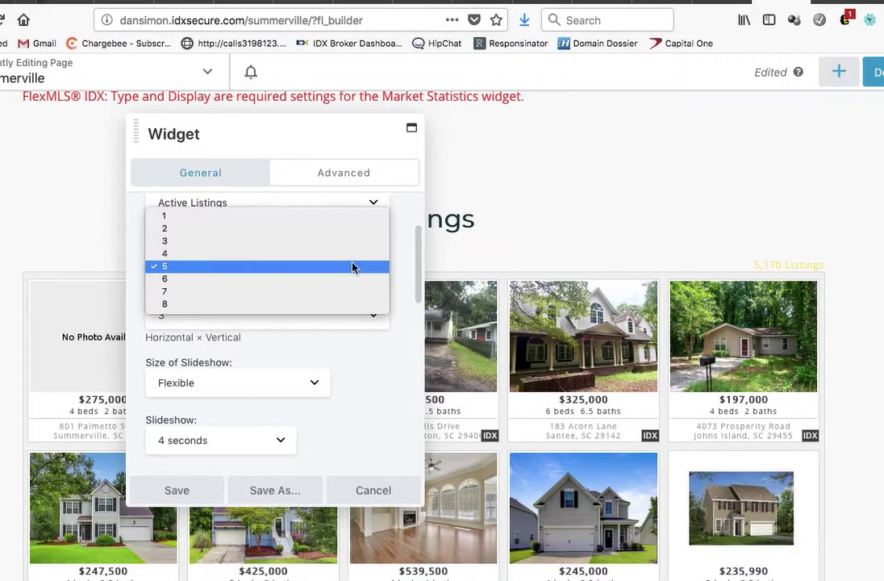
left_click(349, 253)
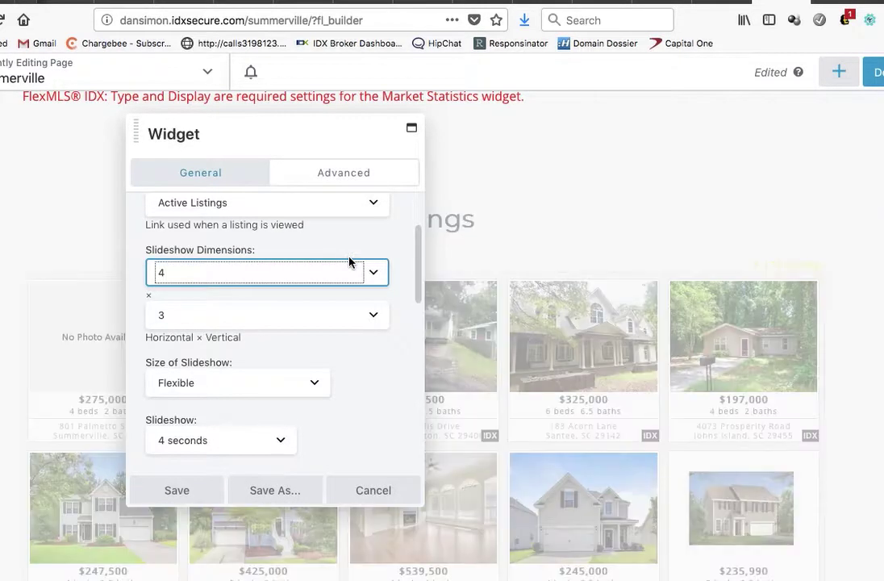
scroll(384, 331, "down", 3)
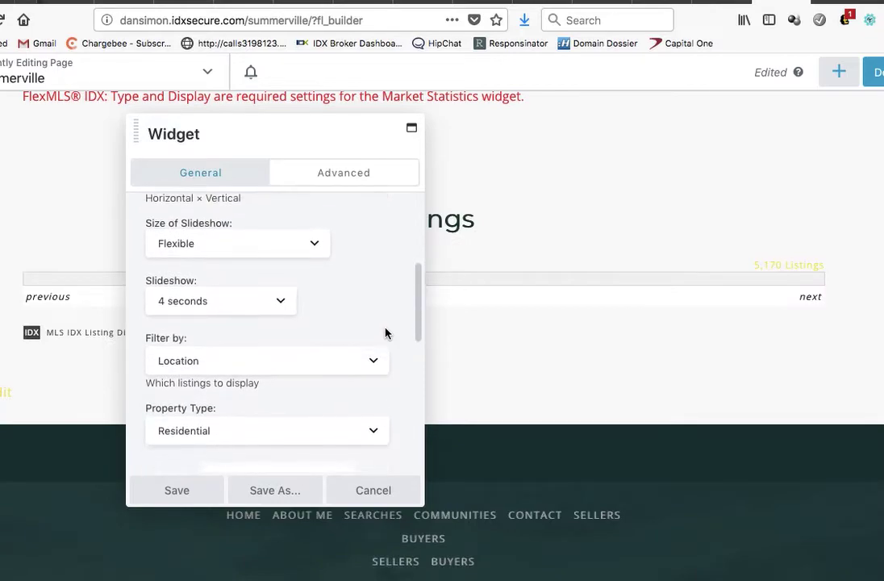
left_click(287, 284)
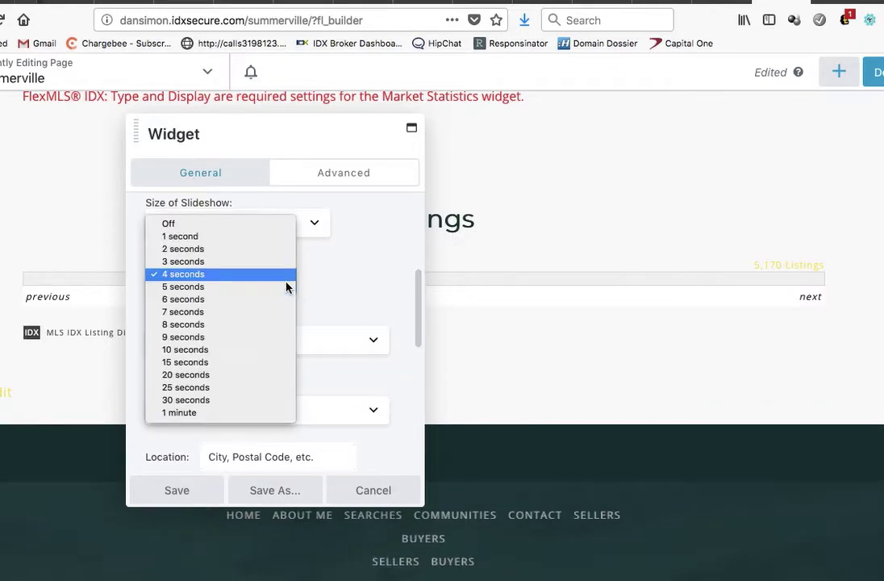
left_click(279, 292)
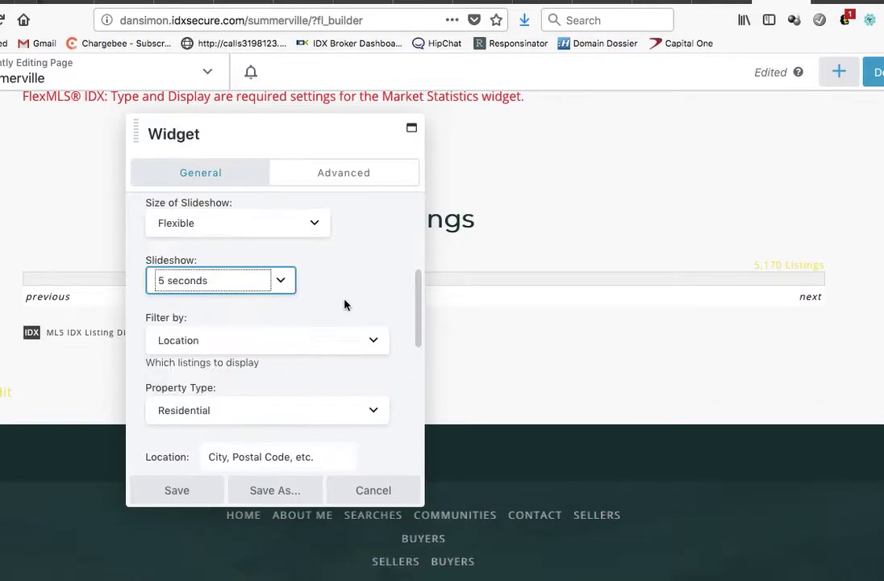
Keep the slideshow filtered by Location and enter Ion as the location.
scroll(347, 307, "down", 4)
left_click(368, 208)
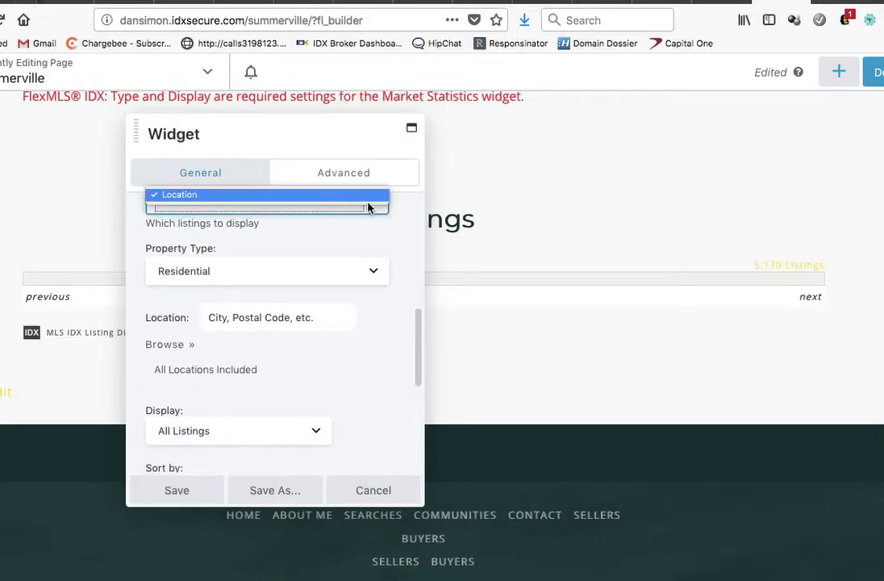
left_click(368, 207)
left_click(268, 319)
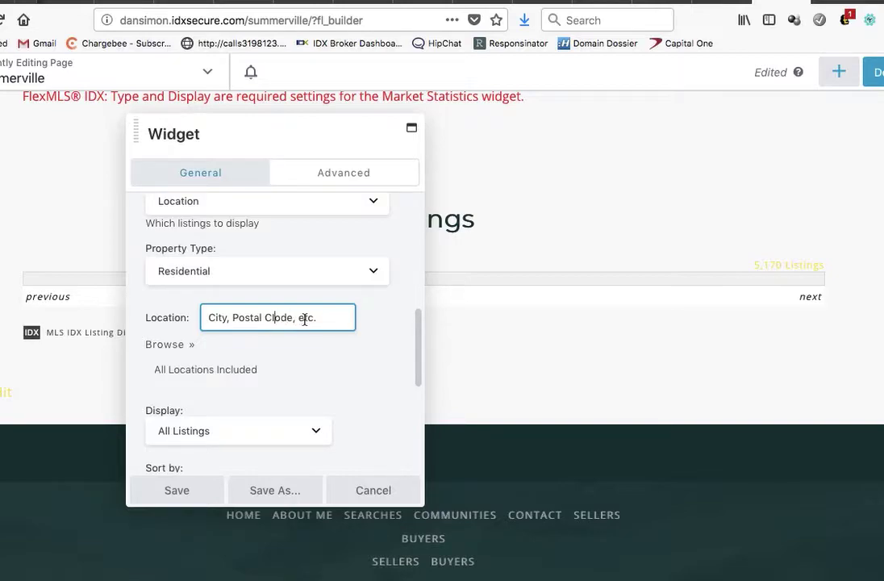
triple_click(306, 318)
key("BackSpace")
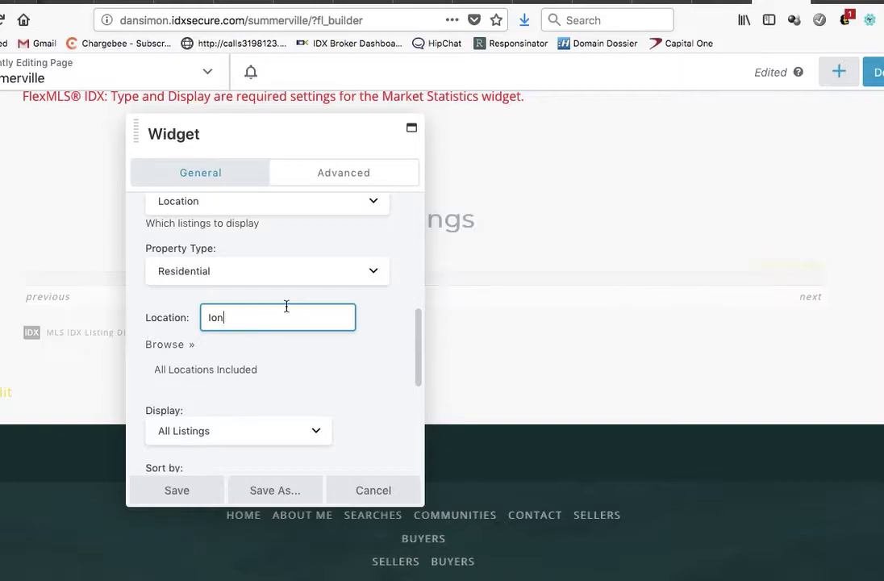
double_click(265, 318)
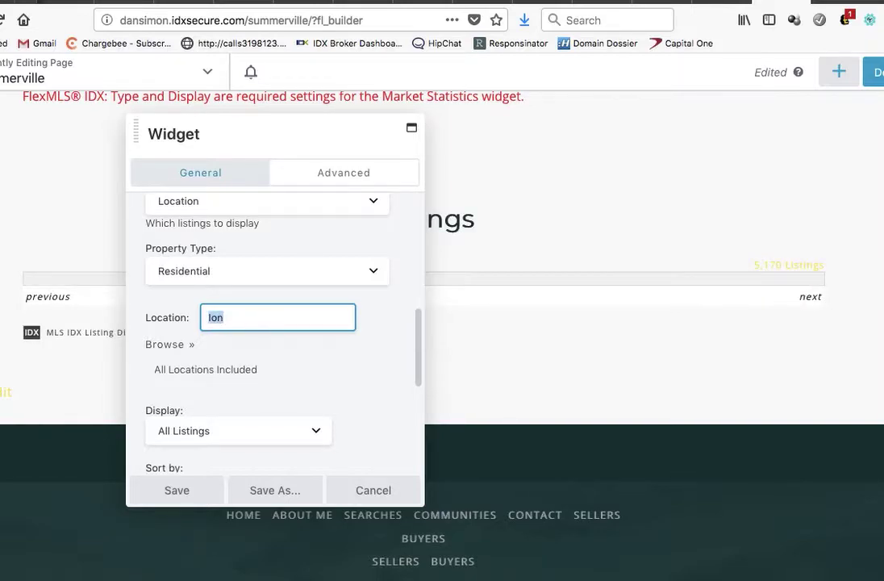
left_click(262, 336)
scroll(264, 371, "down", 2)
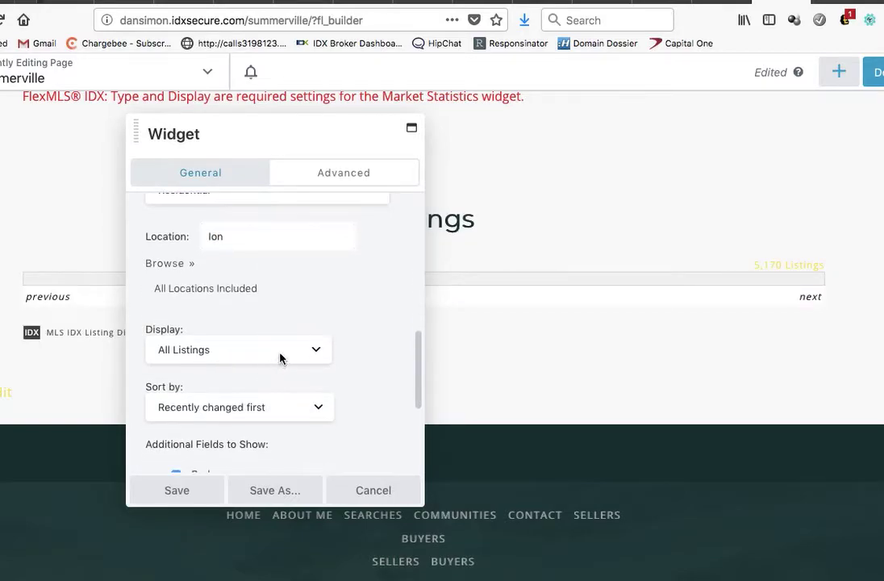
Set the IDX Slideshow widget to display Recent Price Changes.
left_click(281, 358)
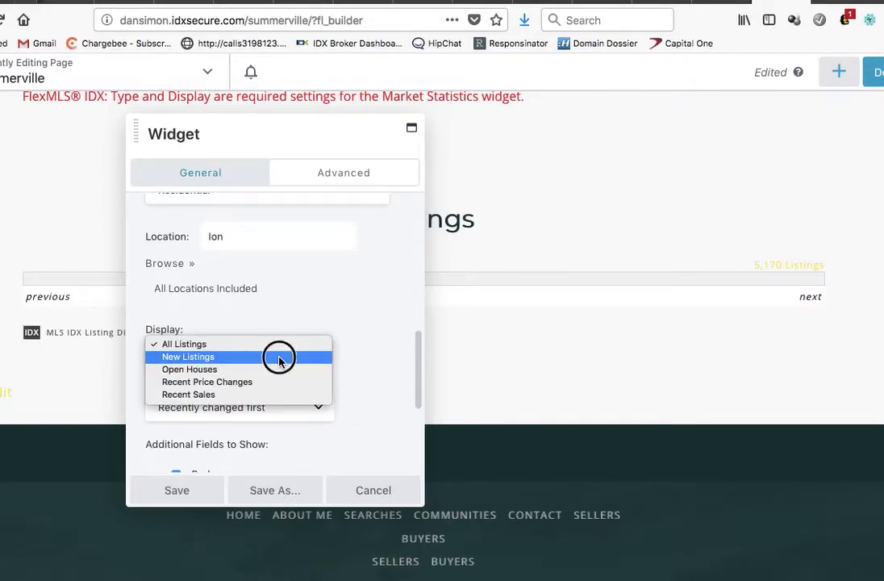
left_click(271, 382)
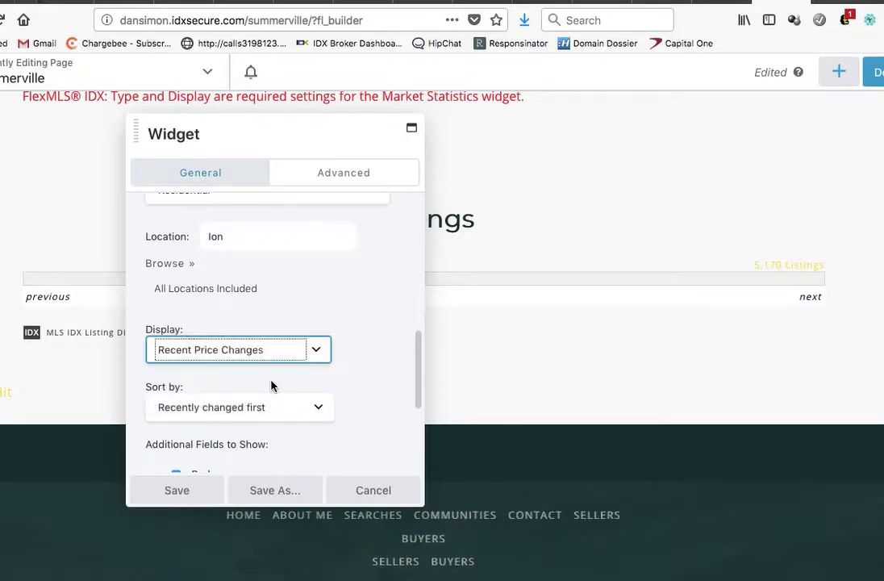
scroll(395, 362, "down", 1)
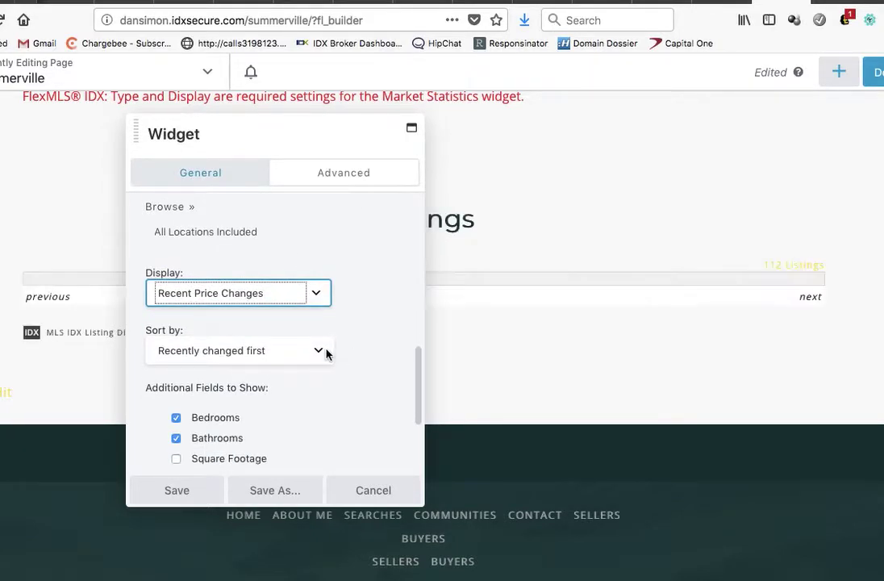
scroll(367, 367, "down", 2)
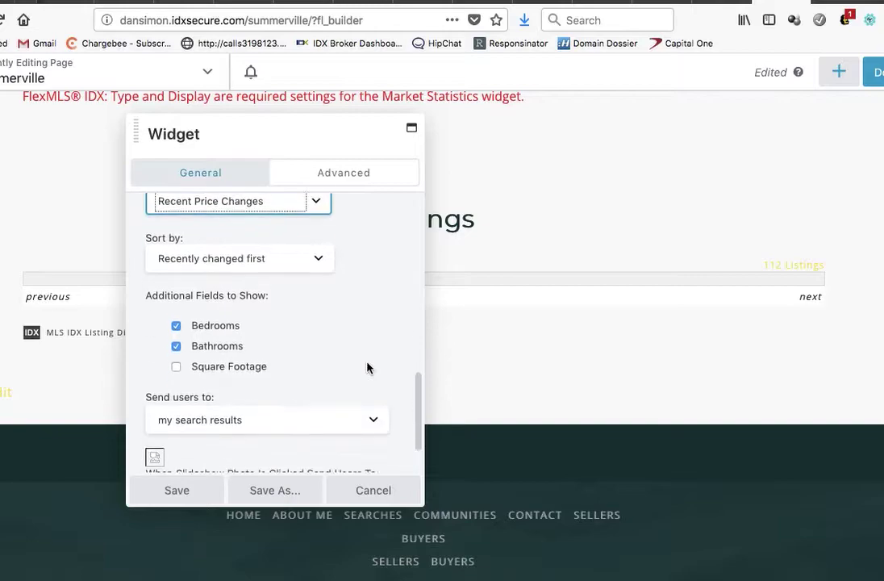
scroll(367, 367, "down", 2)
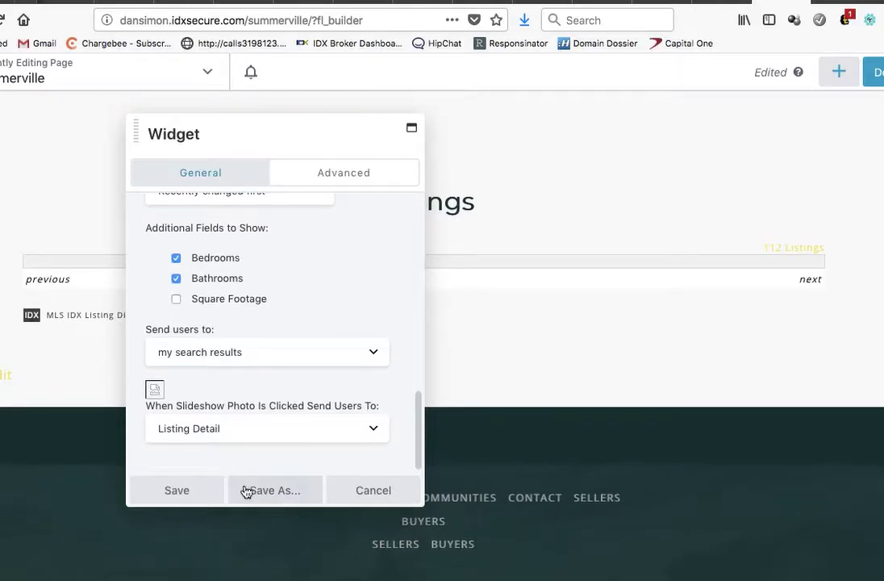
Save the slideshow widget's settings and publish the Summerville page.
left_click(177, 490)
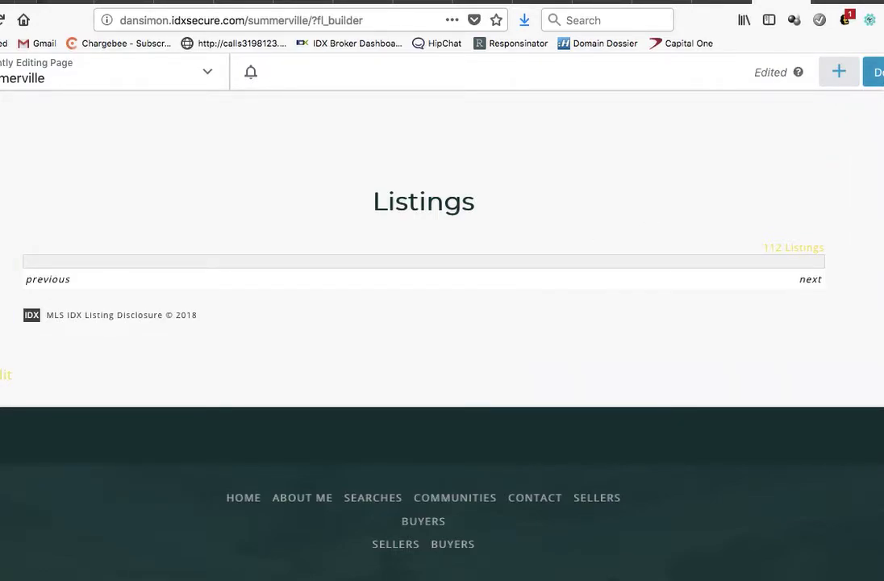
left_click(878, 72)
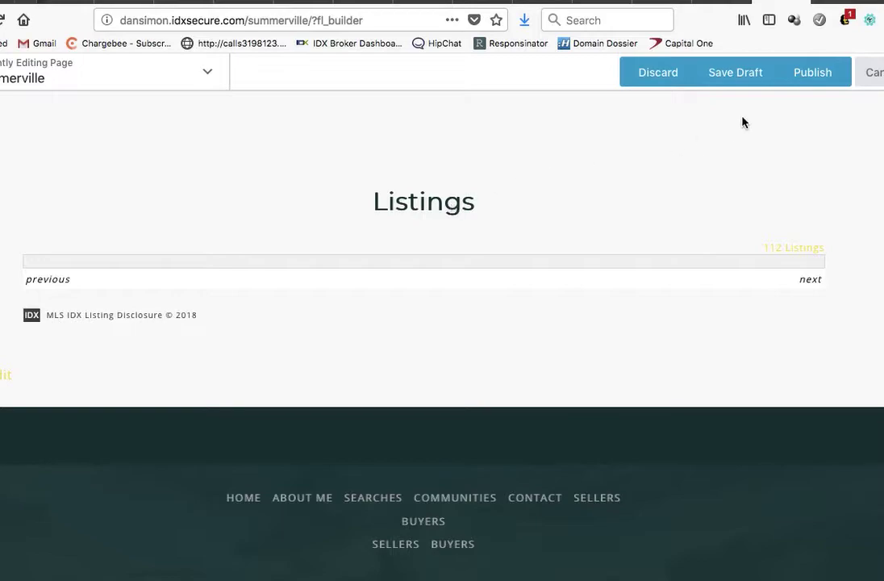
left_click(814, 80)
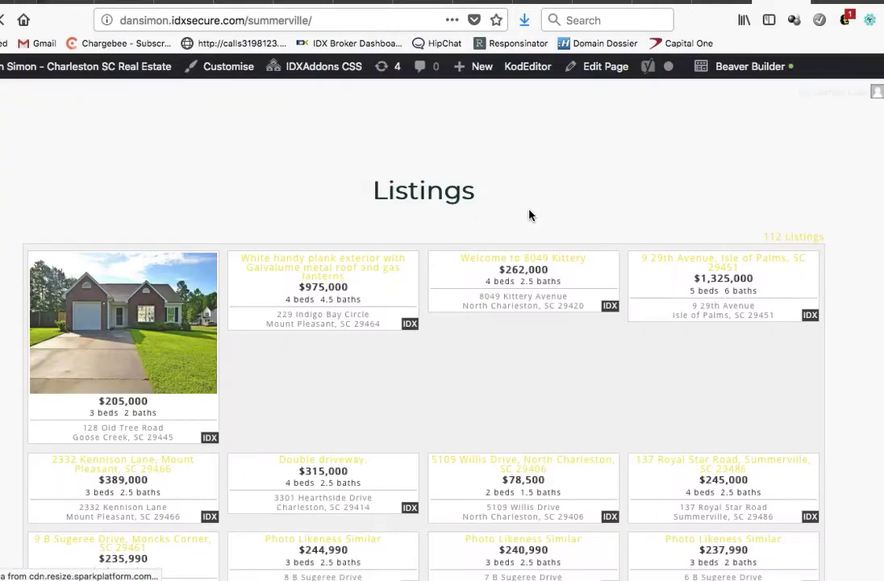
Examine the published Summerville page's listings slideshow, footer Location Links and Market Statistics area.
scroll(529, 215, "down", 3)
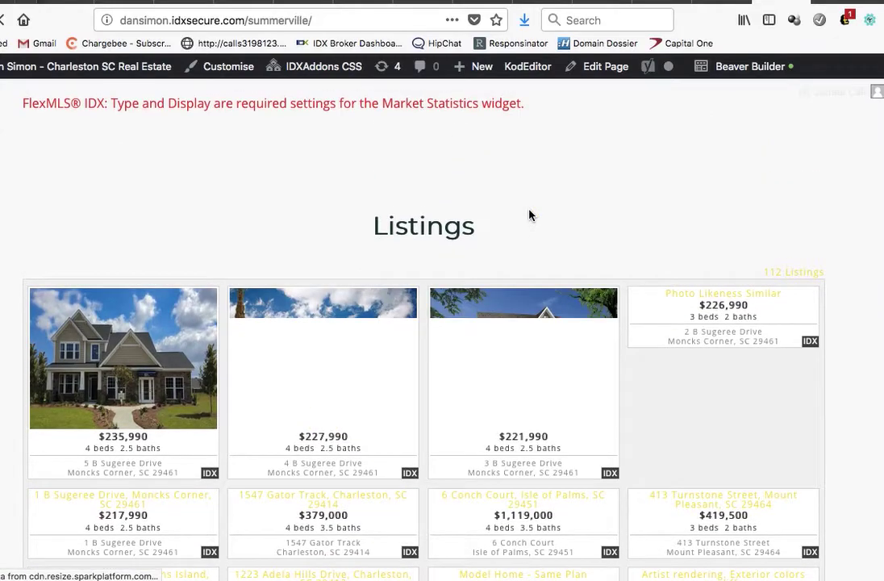
scroll(529, 215, "down", 2)
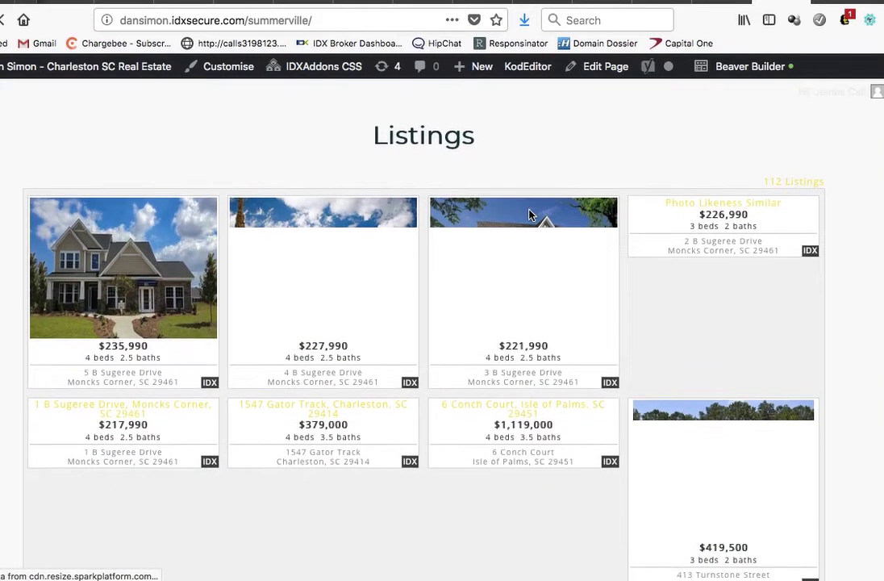
scroll(530, 216, "down", 1)
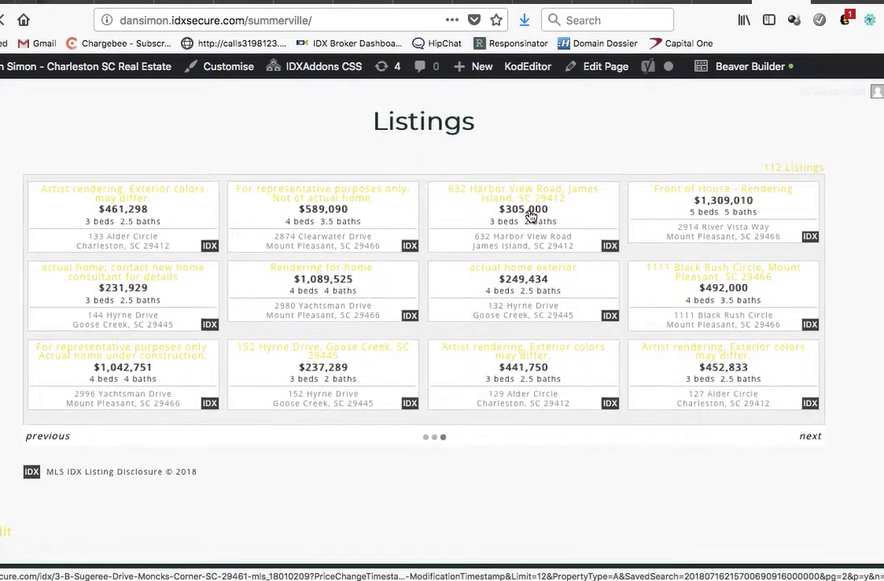
scroll(530, 215, "down", 1)
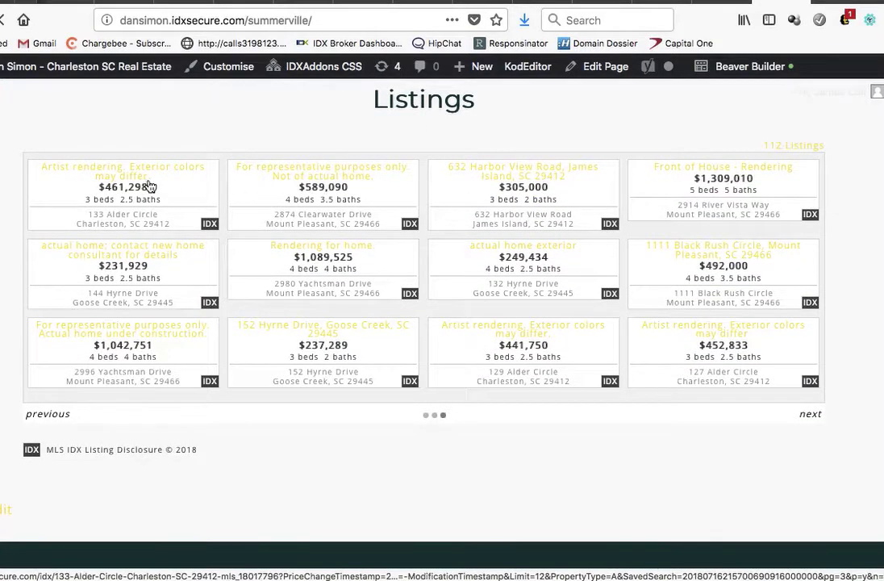
scroll(476, 275, "down", 1)
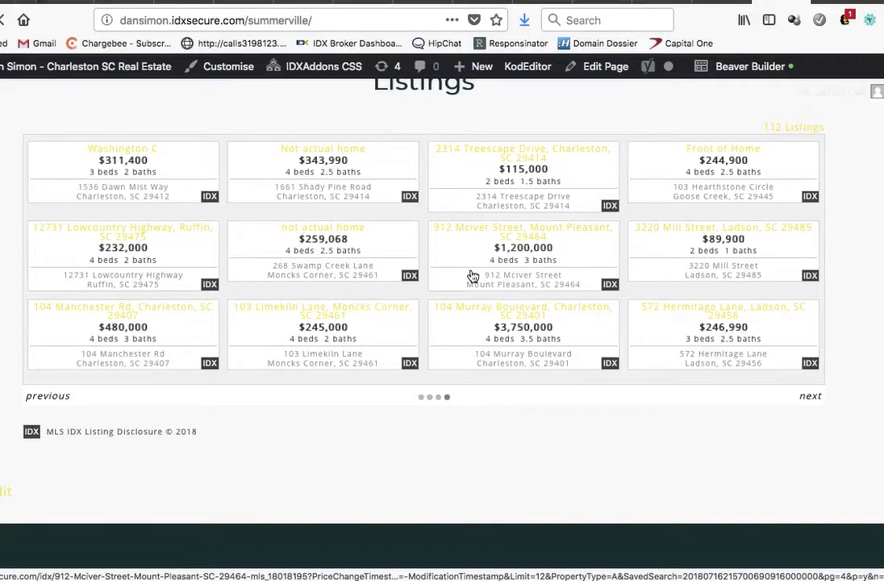
scroll(472, 275, "down", 5)
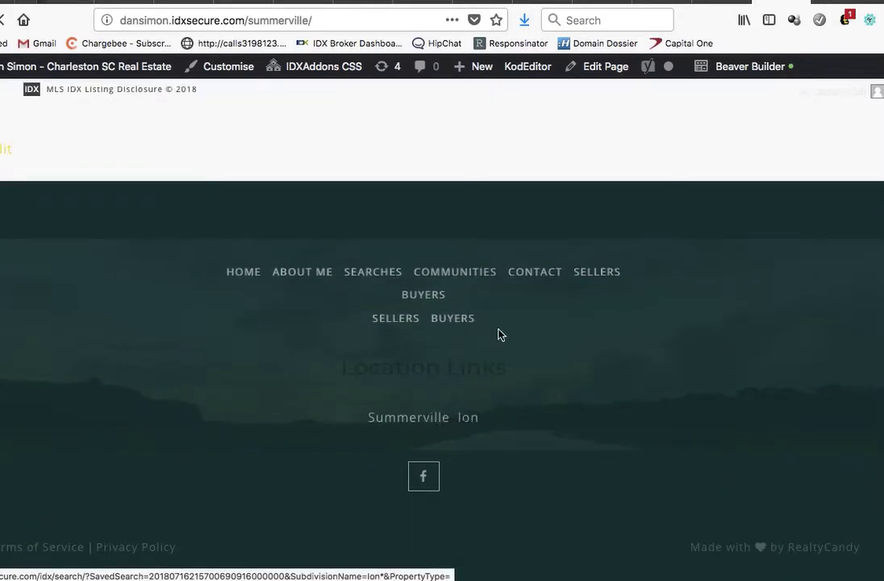
scroll(504, 308, "up", 7)
scroll(505, 310, "up", 3)
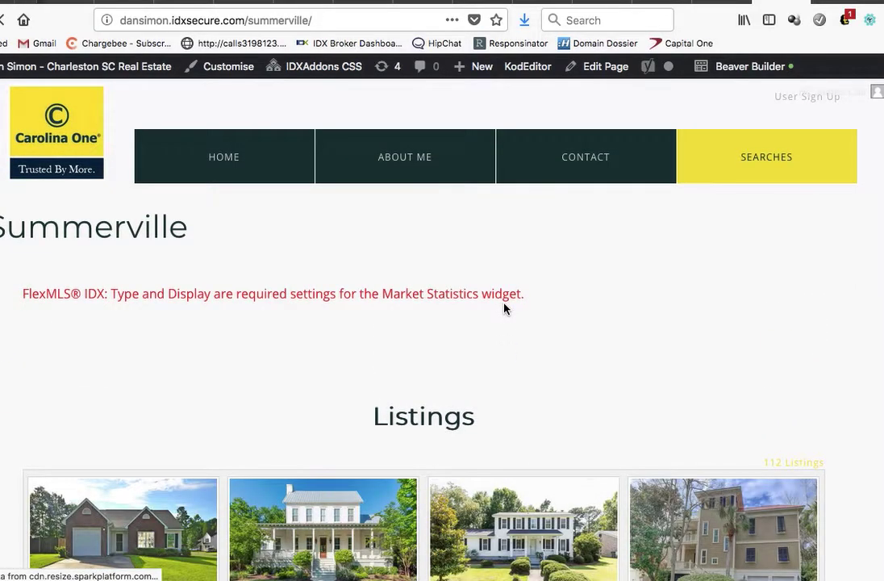
scroll(514, 351, "down", 9)
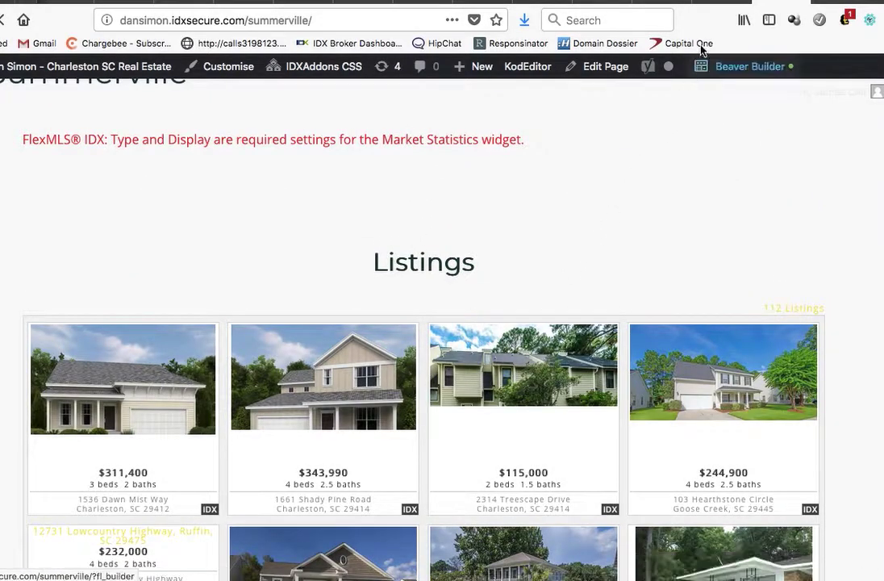
Switch to the WordPress Widgets page, review the FlexMLS 1-Click Location Search widget and collapse it.
left_click(615, 3)
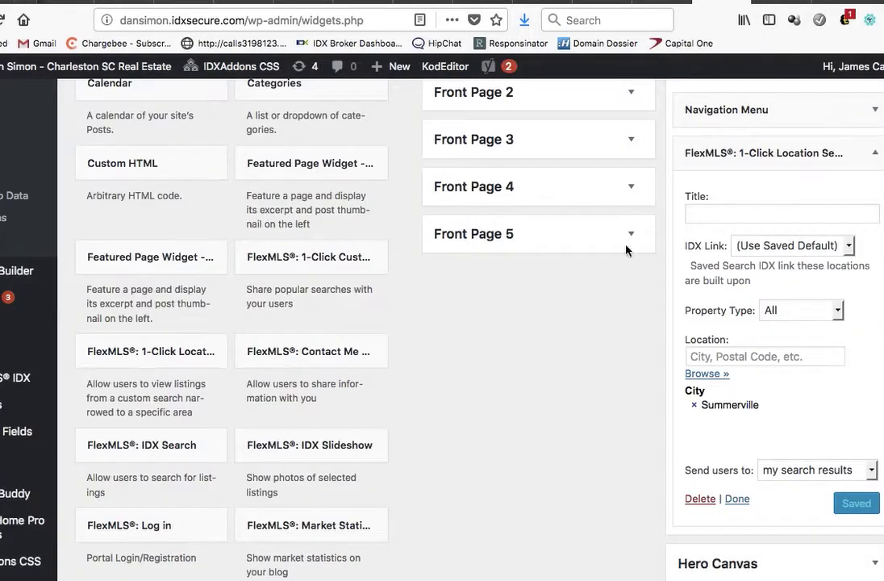
left_click(877, 155)
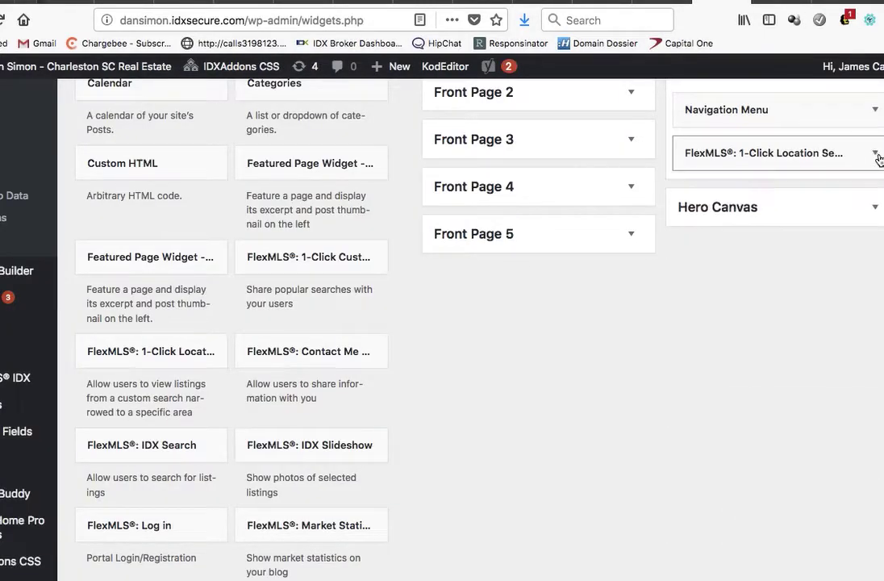
left_click(877, 154)
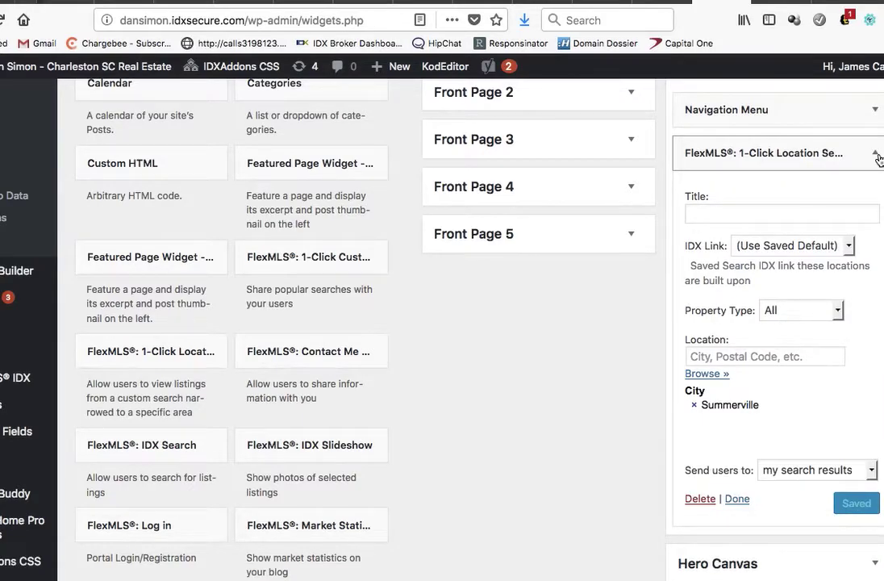
left_click(877, 154)
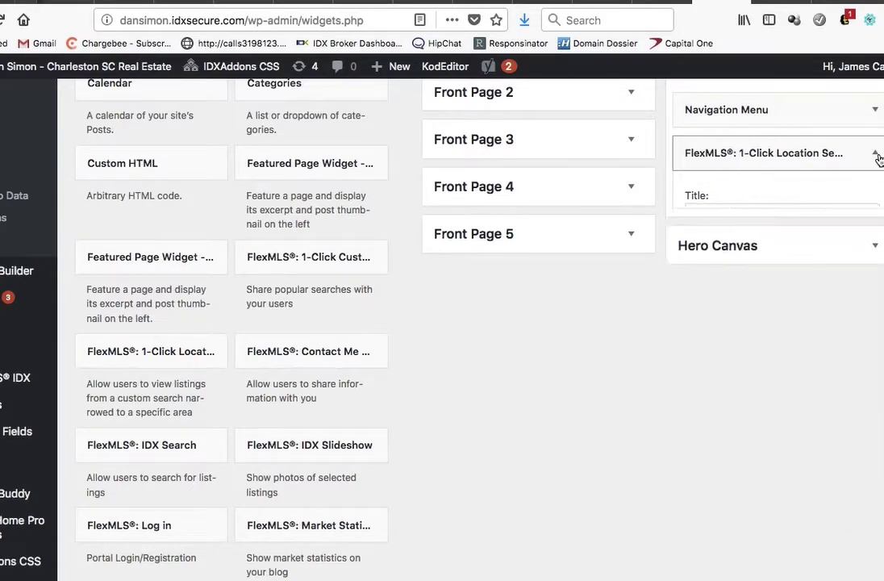
Return to the Summerville page, edit it in Beaver Builder and open the Market Statistics widget's settings.
left_click(791, 4)
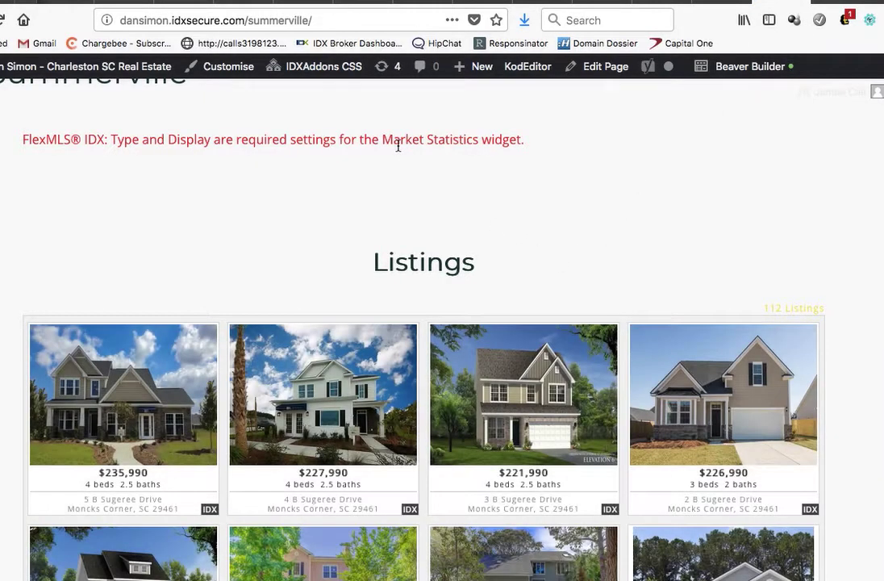
scroll(397, 145, "up", 3)
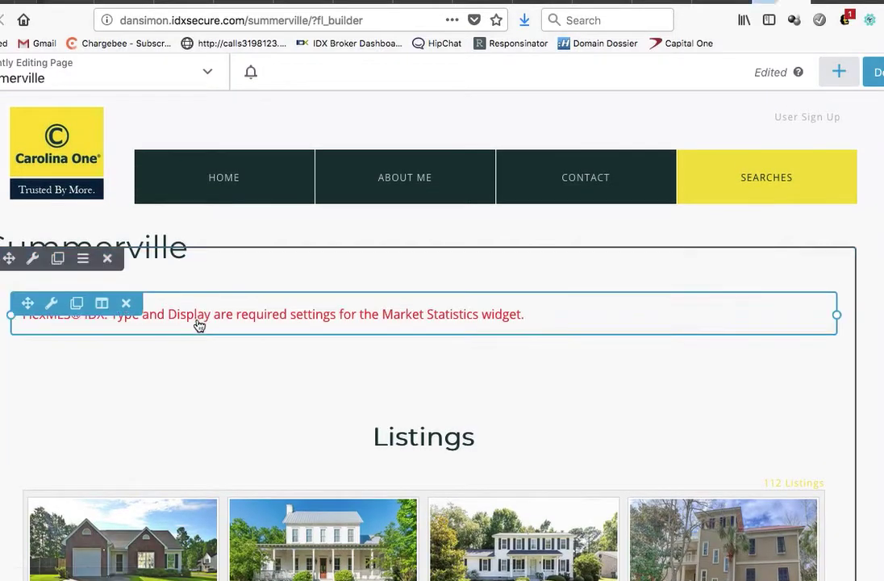
left_click(197, 326)
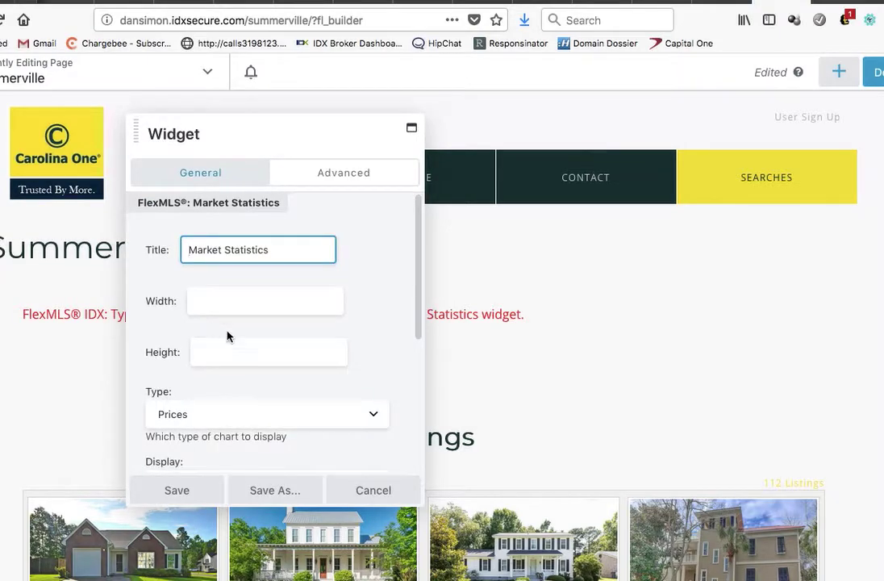
left_click(227, 308)
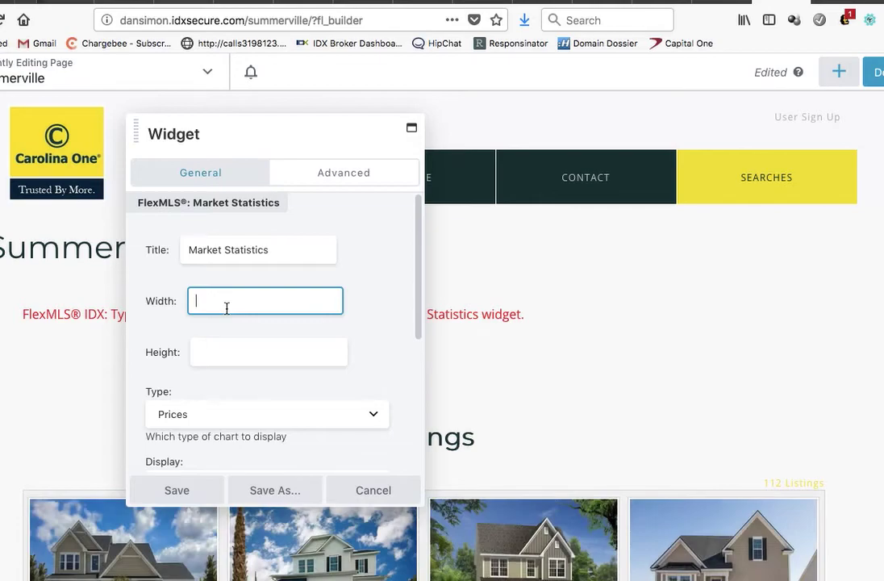
Keep the Market Statistics chart type as Prices and select Active Avg List Price (in Dollars) as the displayed statistic.
scroll(367, 313, "down", 3)
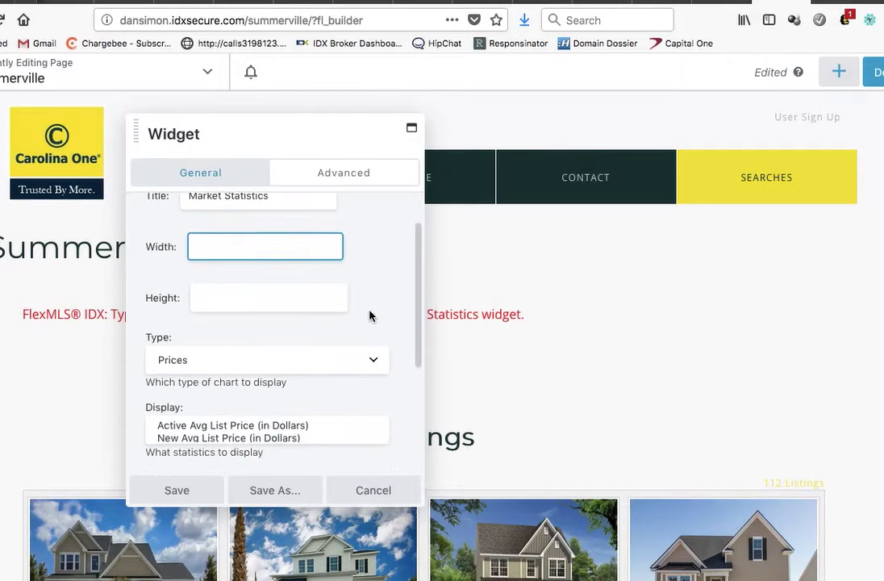
scroll(369, 314, "down", 1)
scroll(309, 350, "down", 1)
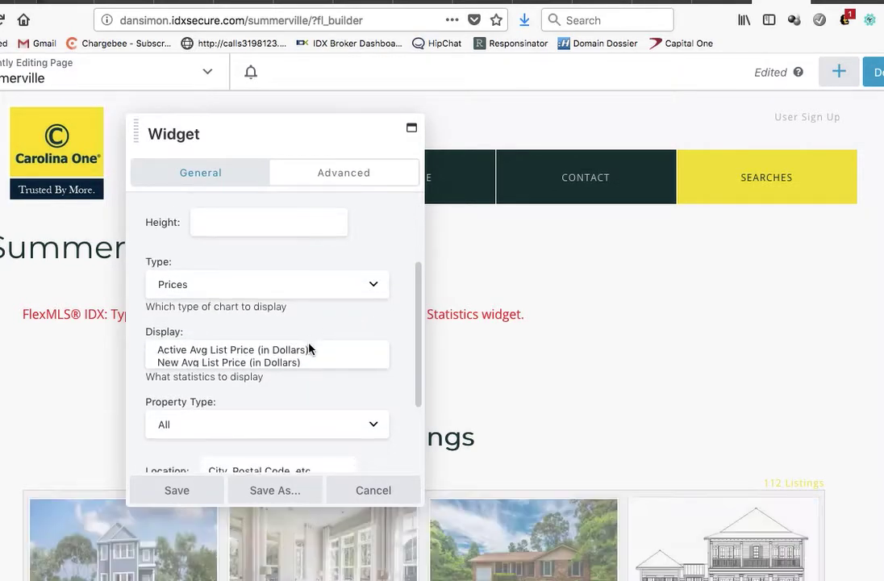
left_click(350, 290)
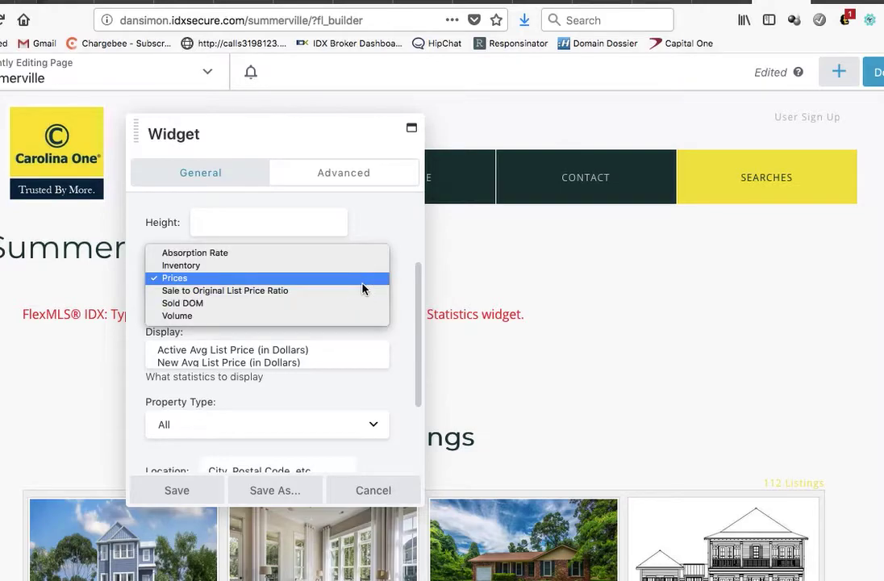
left_click(362, 284)
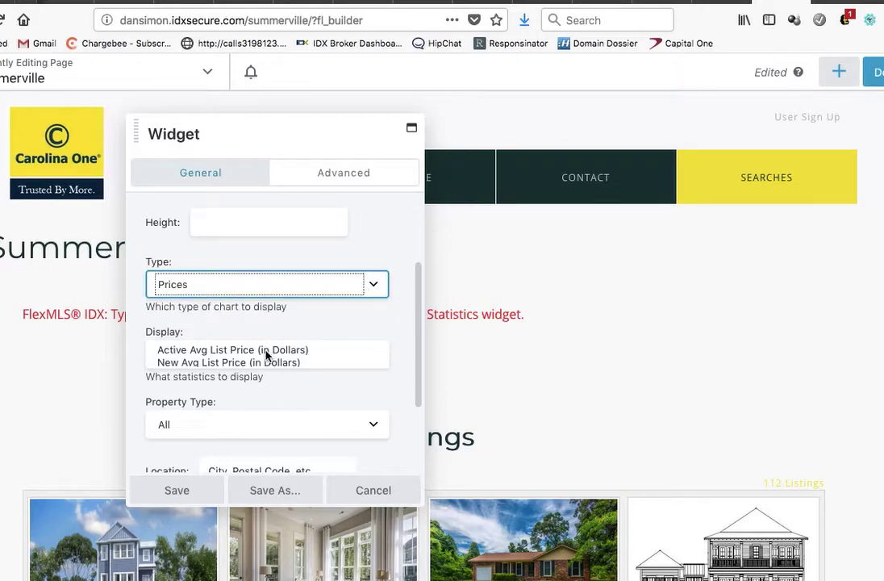
scroll(267, 355, "down", 2)
scroll(267, 356, "up", 1)
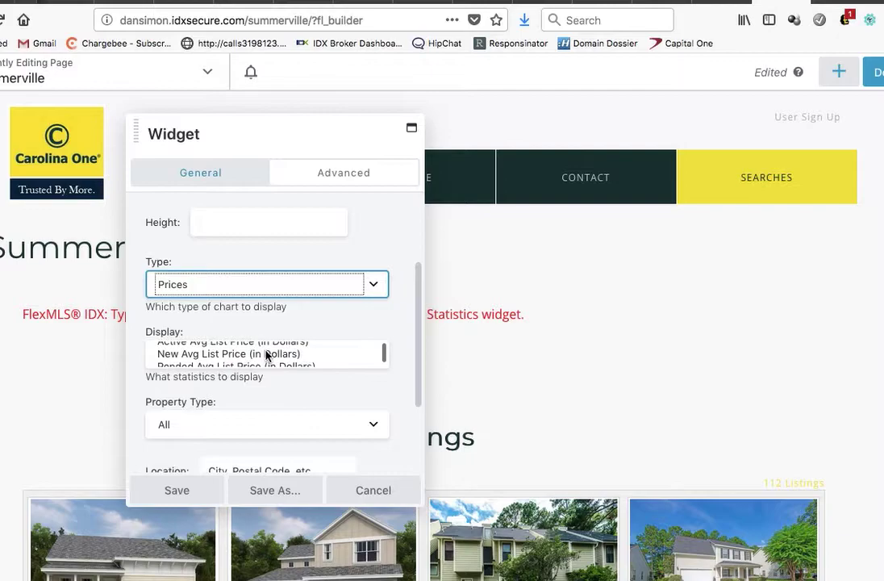
scroll(266, 358, "up", 1)
left_click(265, 351)
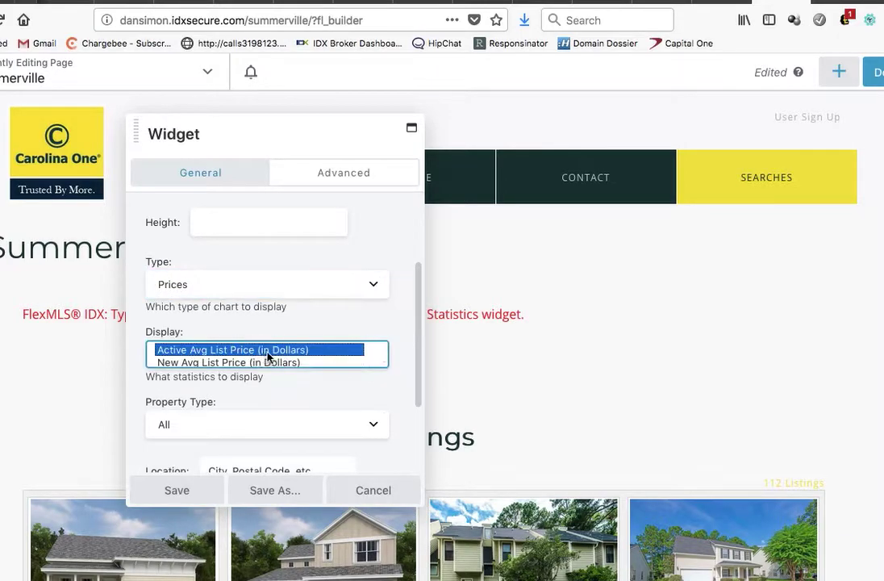
Set the Market Statistics widget's property type to Residential, leave its location unrestricted, and save the widget.
scroll(330, 390, "down", 1)
scroll(330, 389, "down", 1)
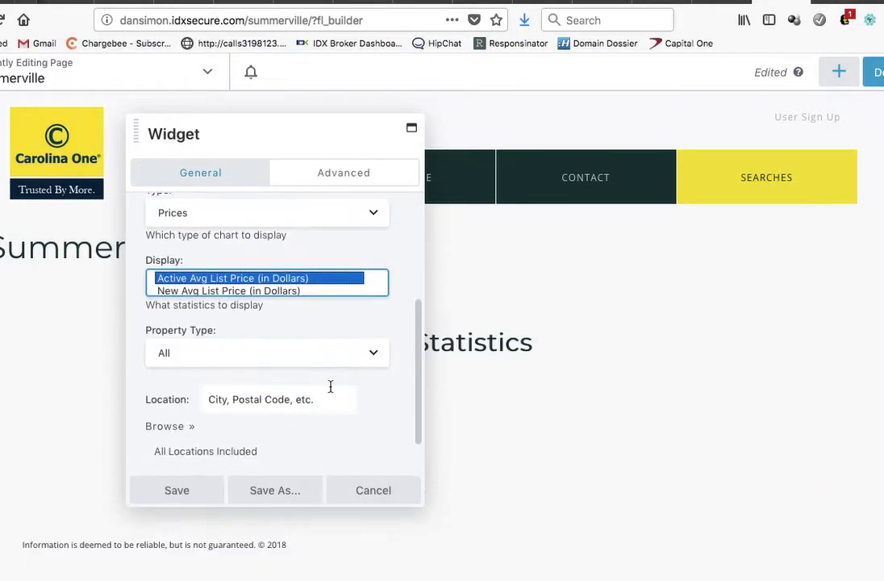
scroll(330, 386, "down", 1)
left_click(357, 329)
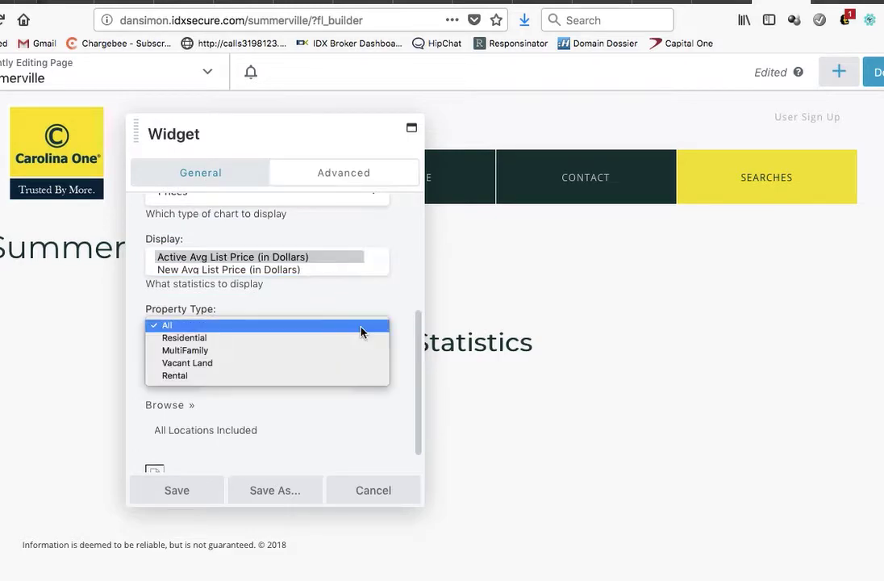
left_click(357, 339)
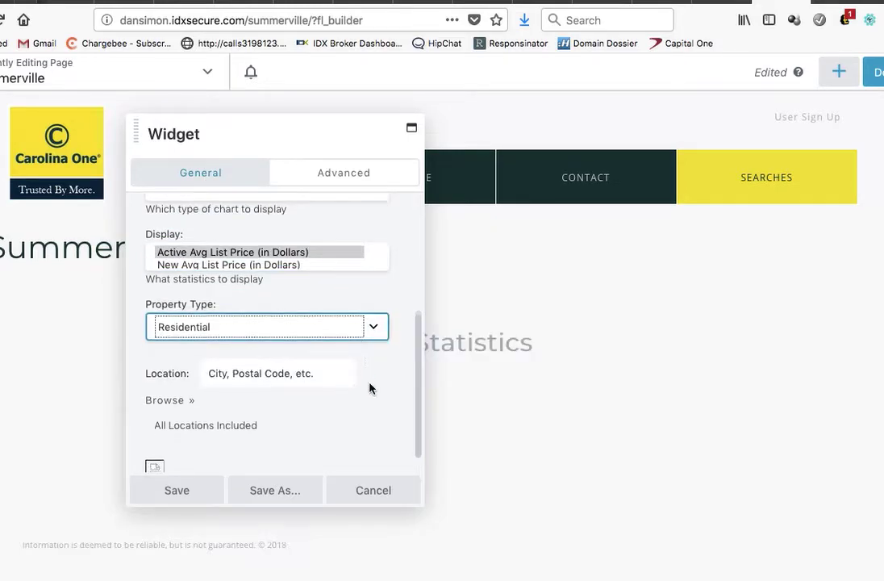
scroll(368, 386, "down", 2)
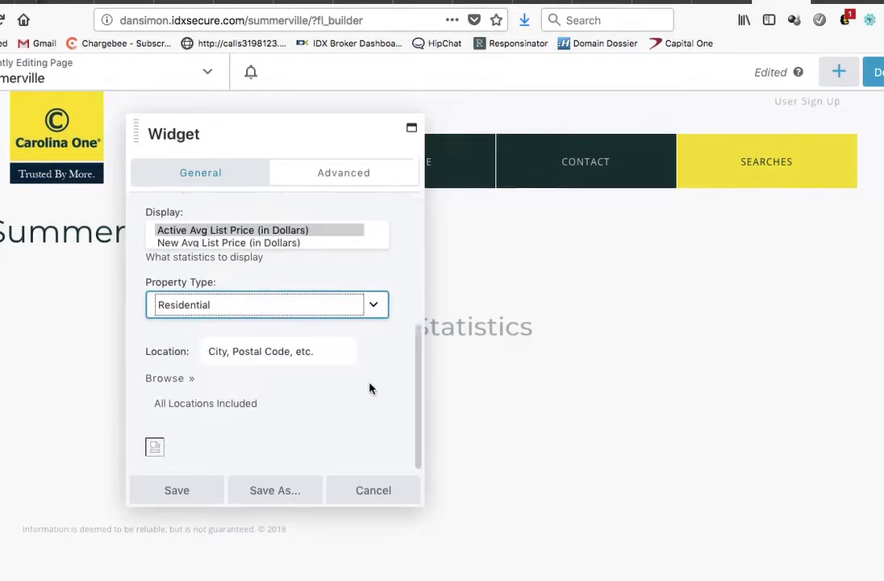
left_click(262, 356)
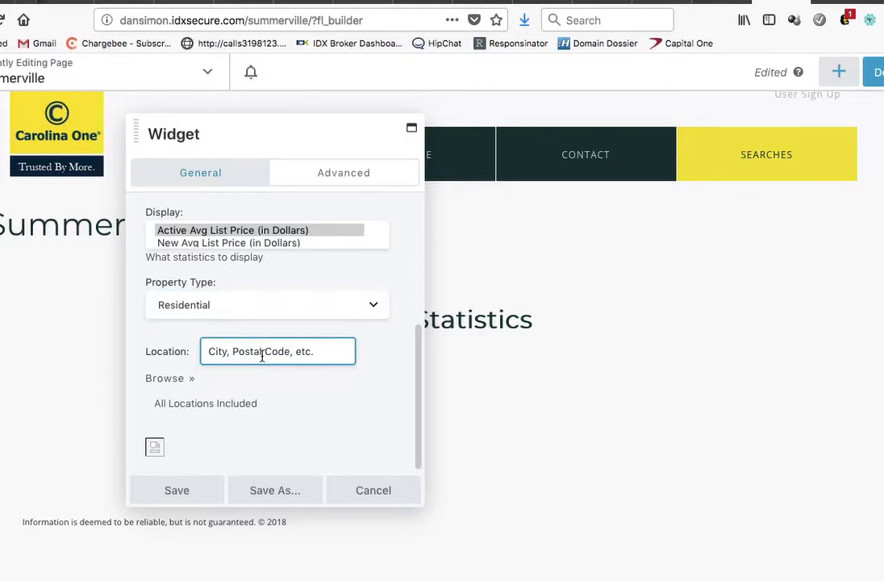
left_click(179, 490)
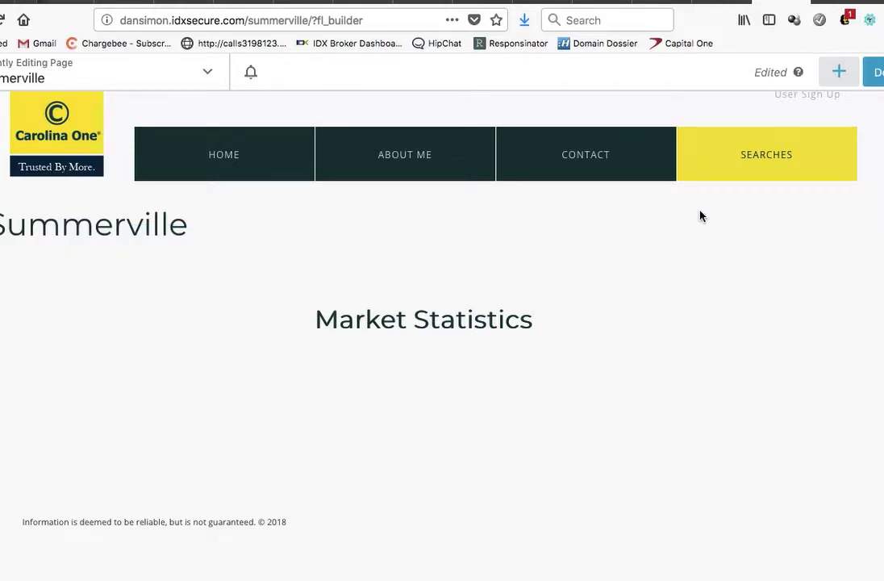
Publish the Summerville page and check its Market Statistics and Listings sections.
left_click(877, 72)
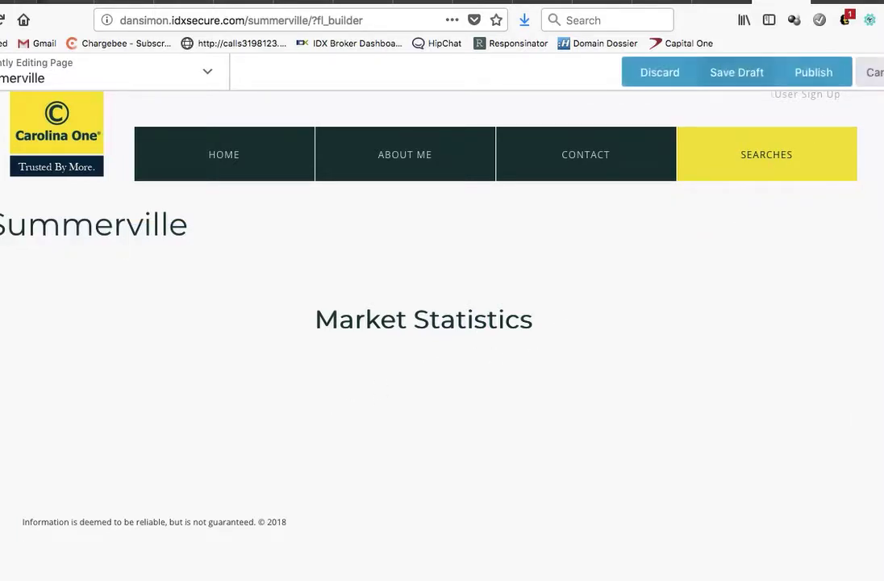
left_click(824, 80)
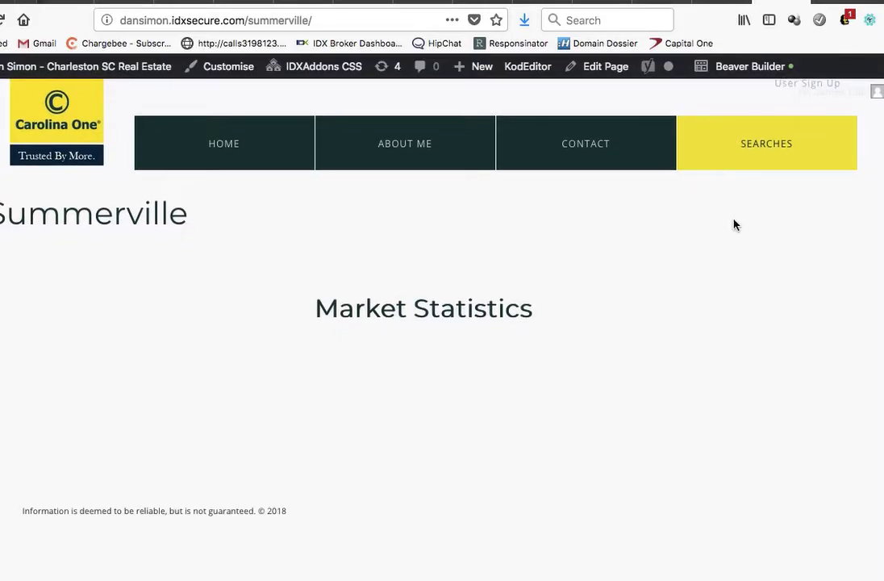
scroll(735, 224, "down", 5)
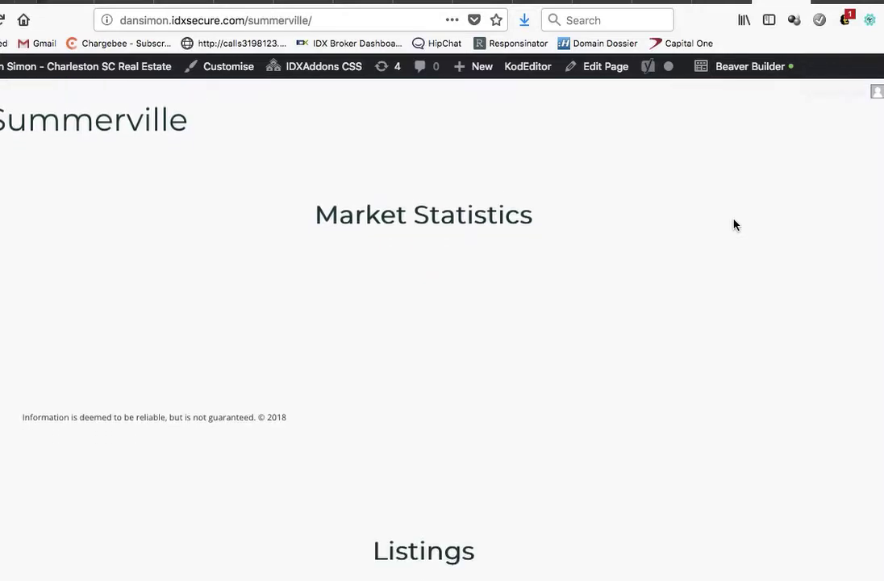
scroll(734, 224, "down", 5)
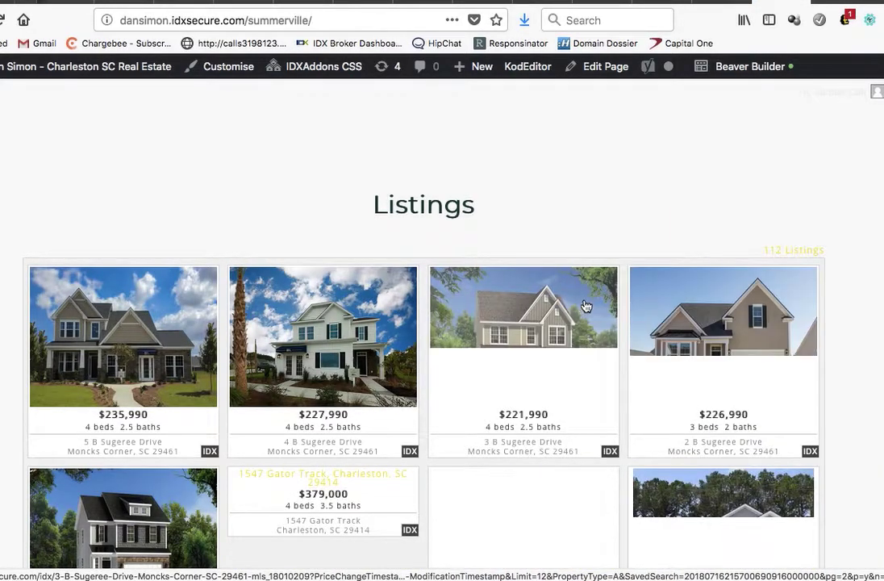
Reopen the Summerville page in Beaver Builder, set the IDX Slideshow's vertical dimension to 1, and save the widget.
left_click(762, 78)
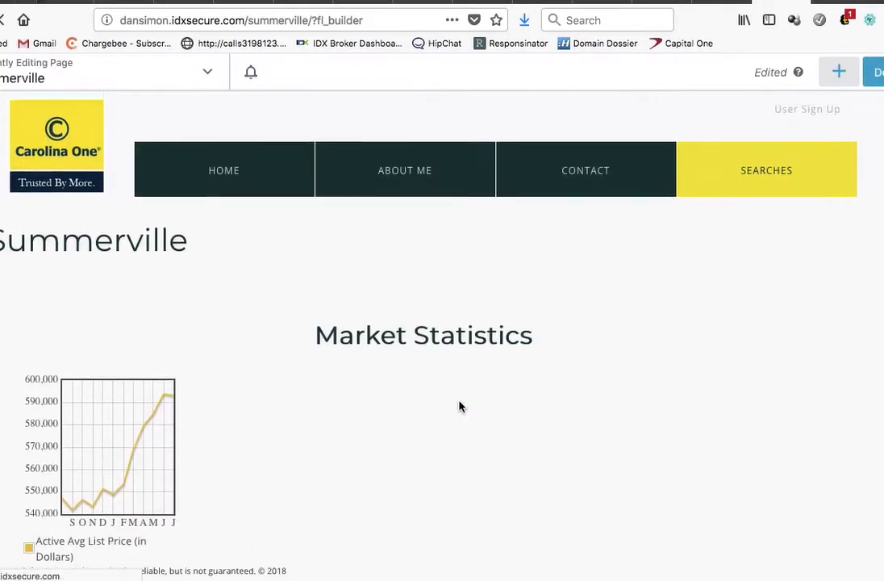
scroll(459, 406, "down", 5)
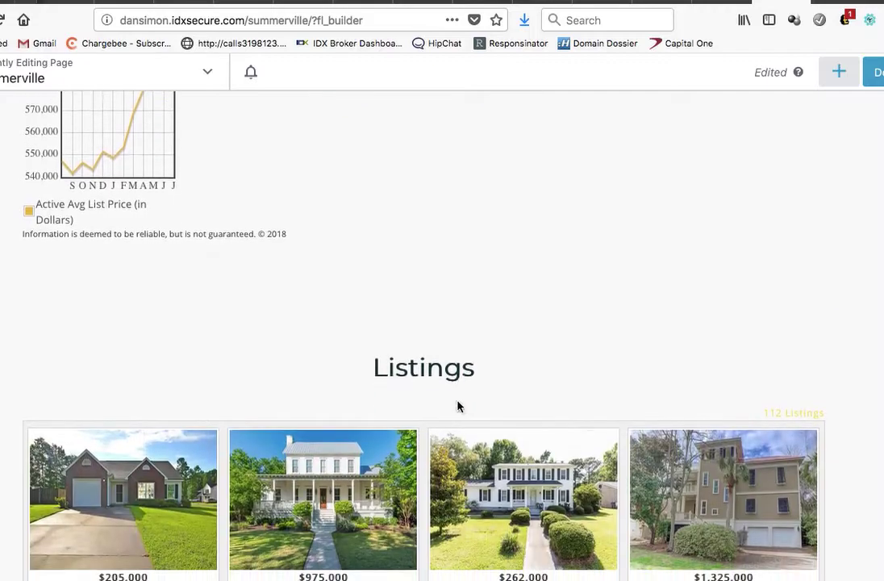
left_click(405, 470)
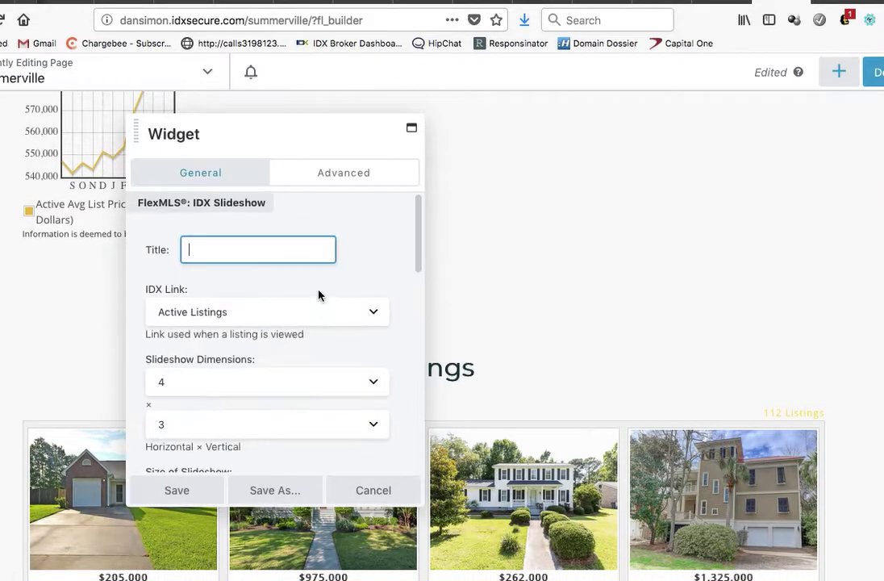
left_click(347, 416)
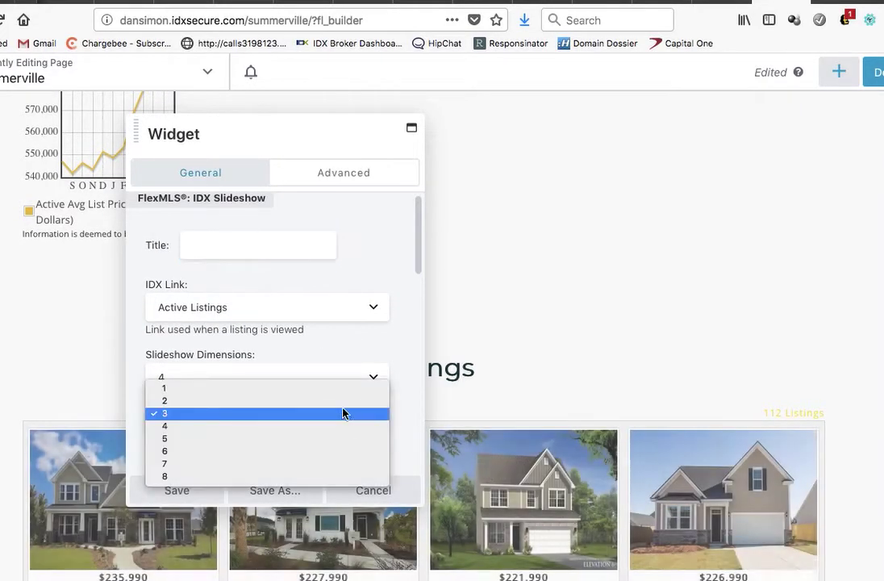
left_click(336, 388)
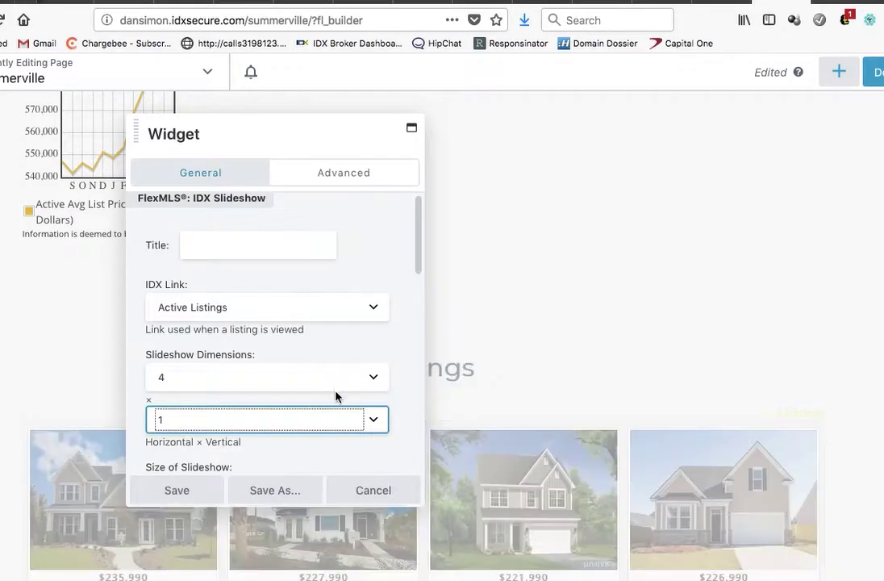
left_click(177, 490)
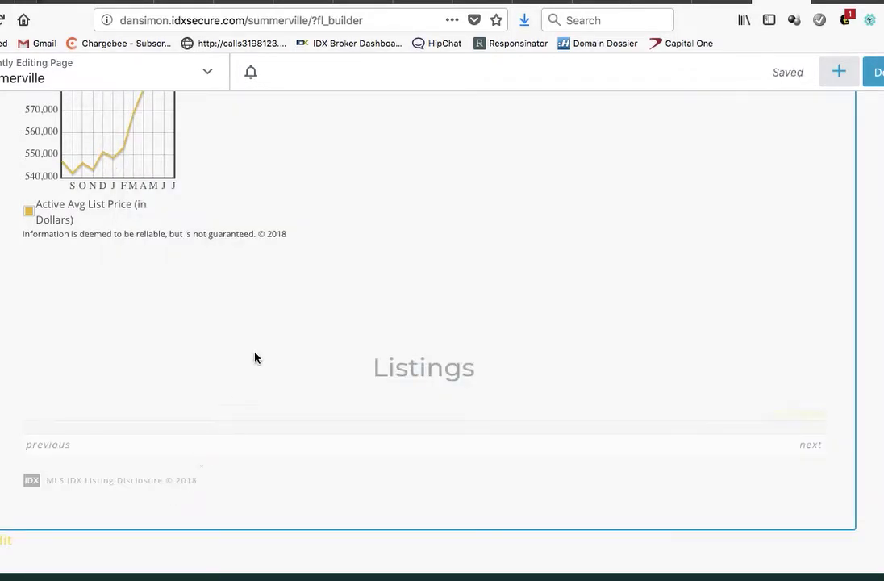
Set the Market Statistics widget's width to 100% and save the widget.
scroll(246, 186, "up", 5)
left_click(234, 229)
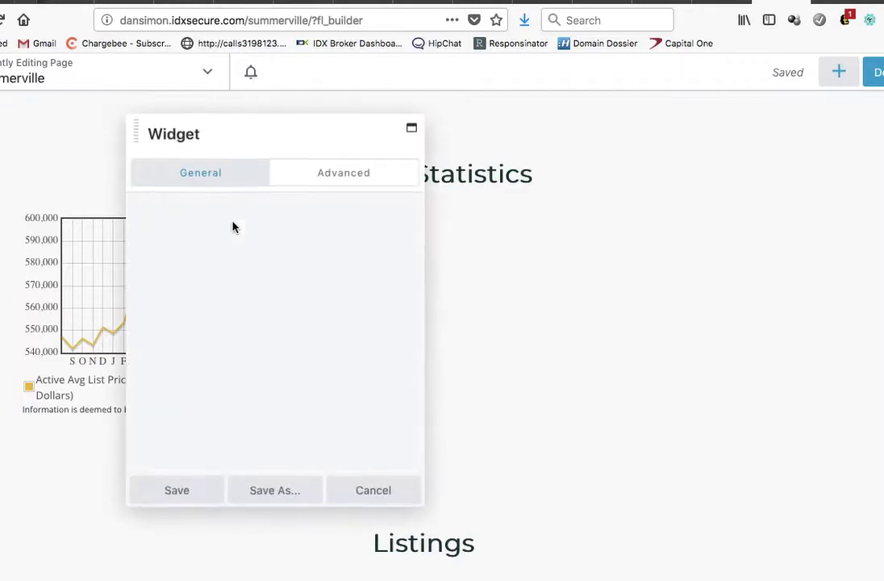
left_click(241, 302)
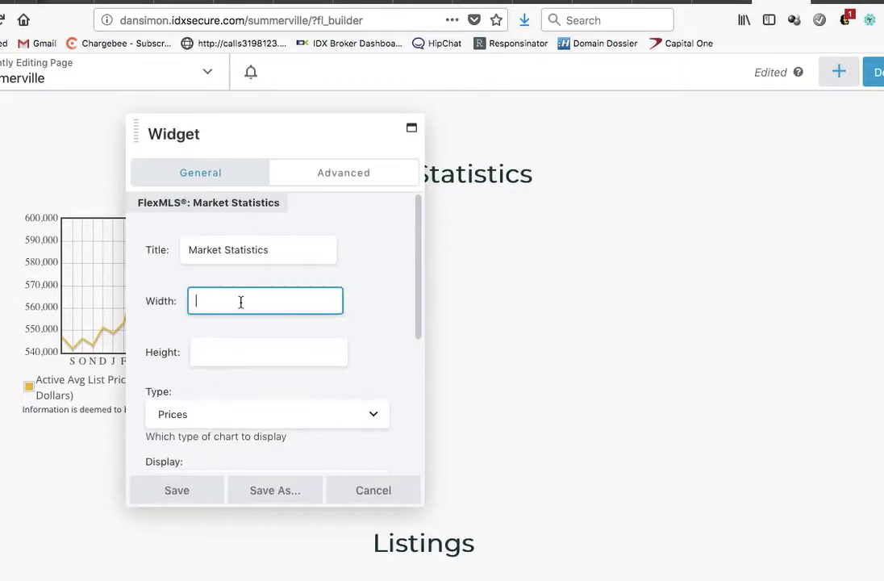
type("100%")
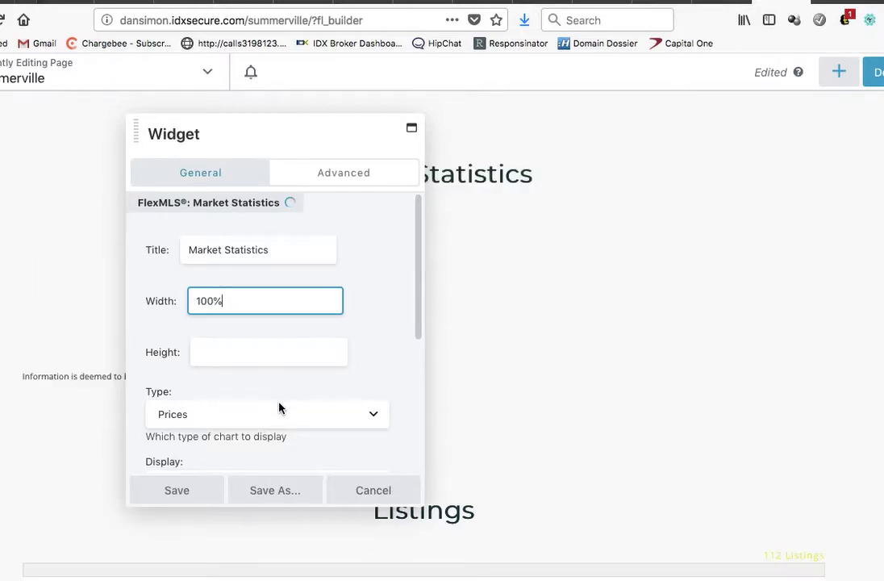
left_click(171, 495)
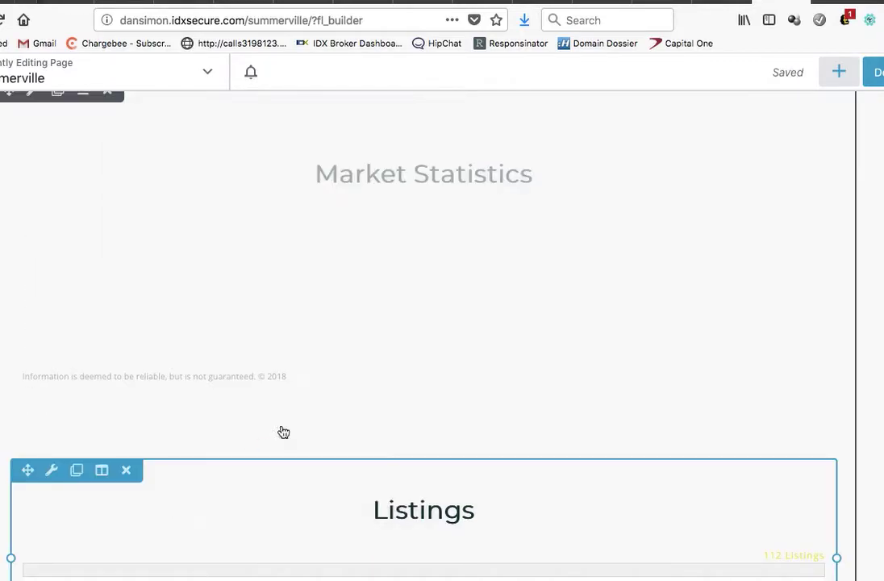
Publish the Summerville page and review the Market Statistics chart and the listings slideshow.
left_click(877, 73)
left_click(819, 74)
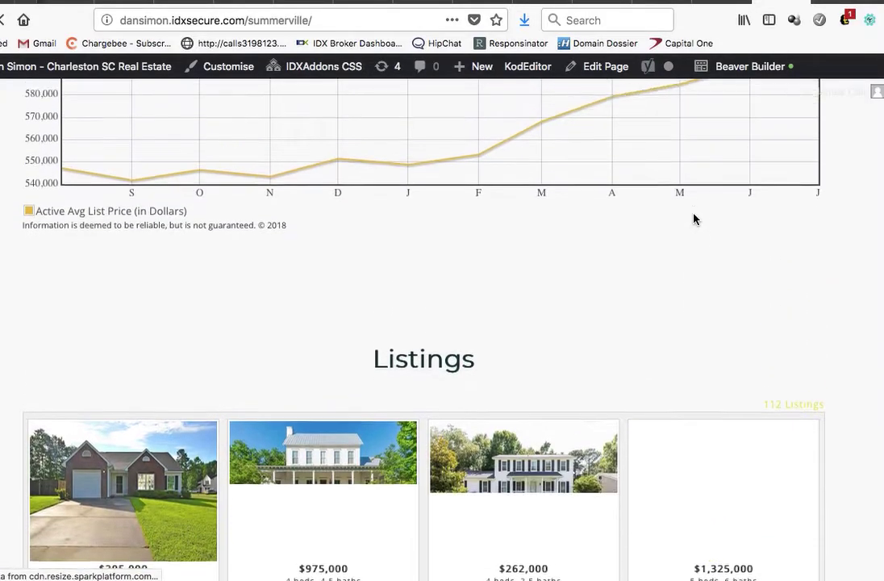
scroll(694, 219, "up", 3)
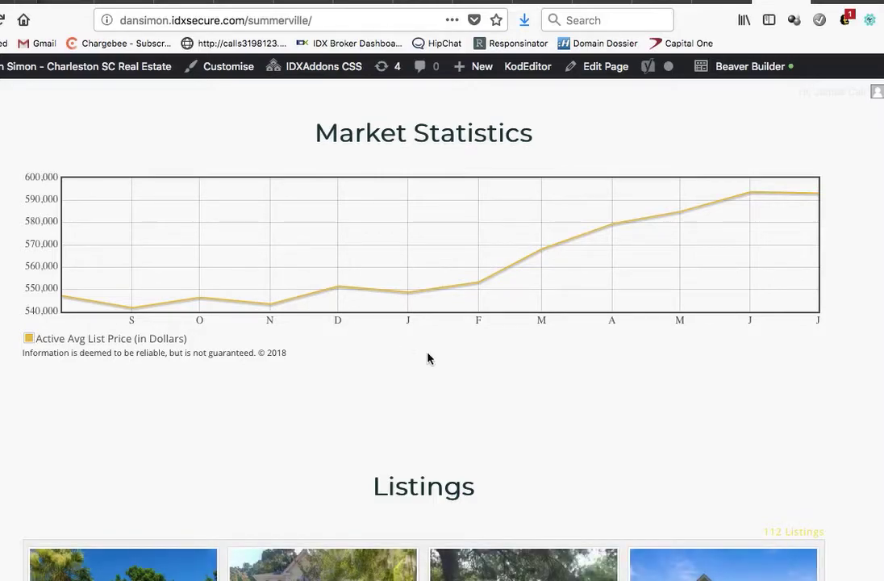
scroll(431, 361, "down", 5)
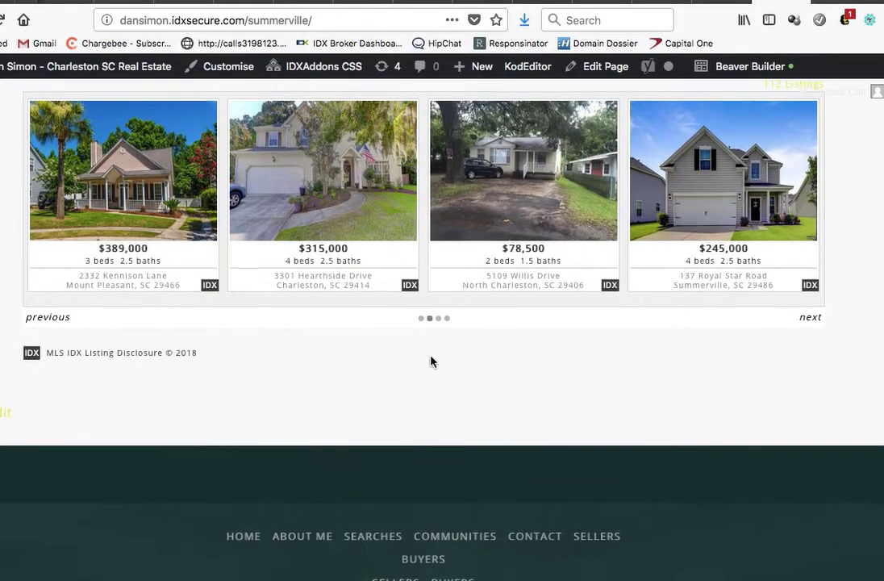
scroll(431, 361, "up", 3)
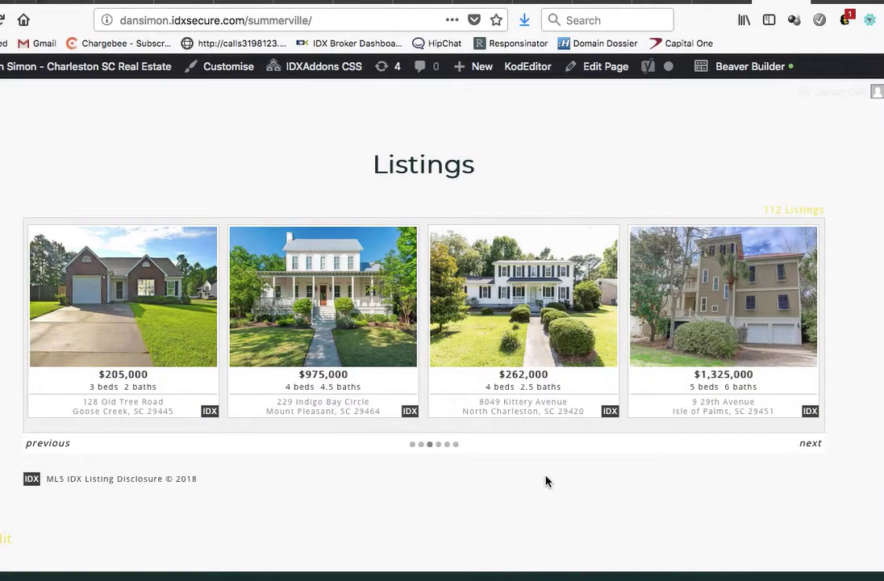
scroll(546, 481, "up", 5)
scroll(546, 482, "up", 3)
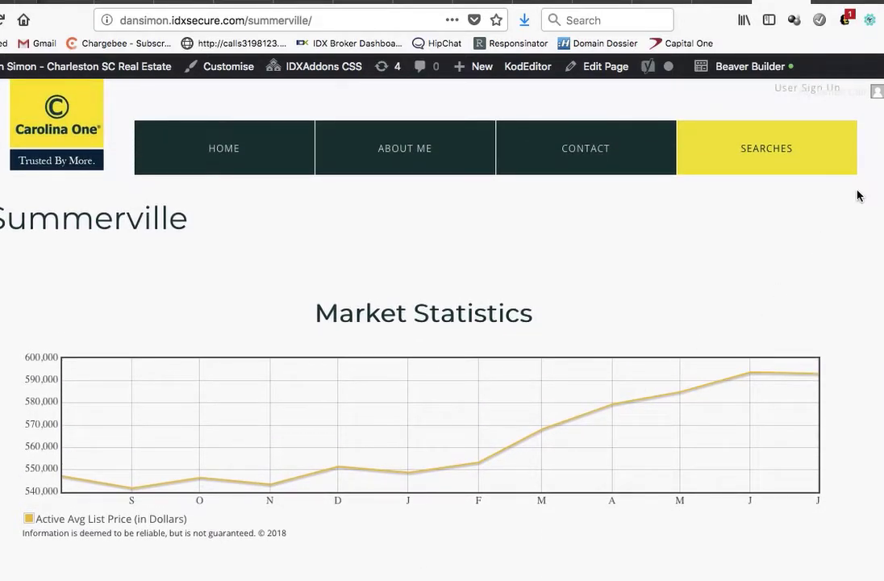
Edit the Summerville page in Beaver Builder again and show the WordPress Widgets group of modules.
left_click(747, 71)
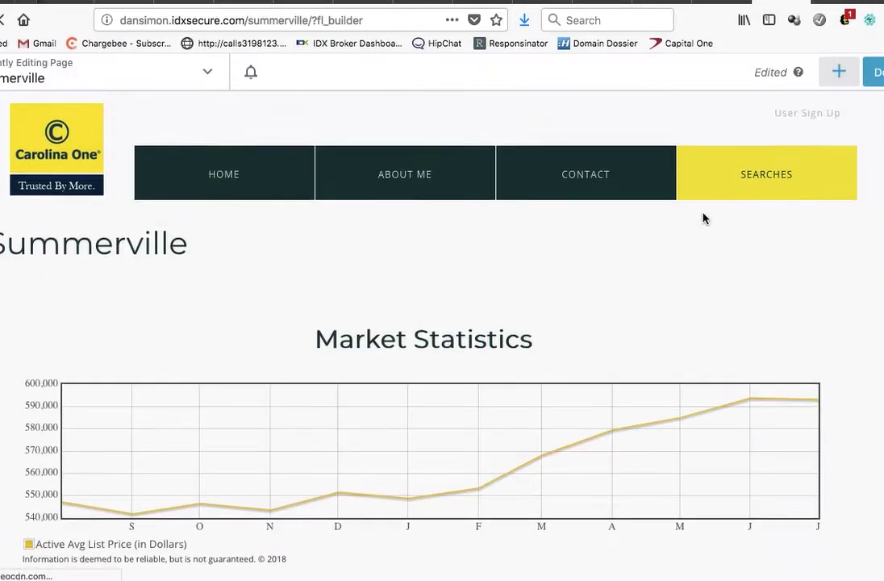
scroll(708, 251, "down", 11)
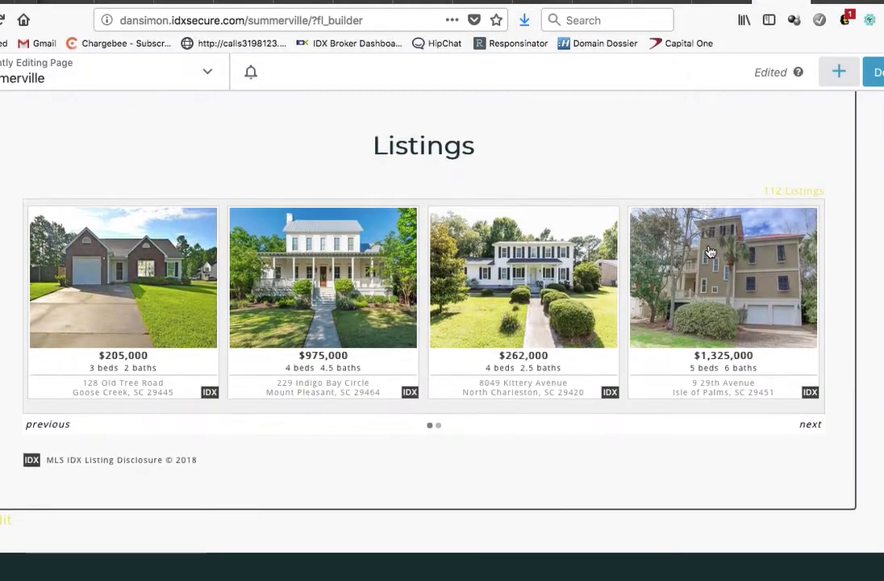
scroll(710, 253, "down", 2)
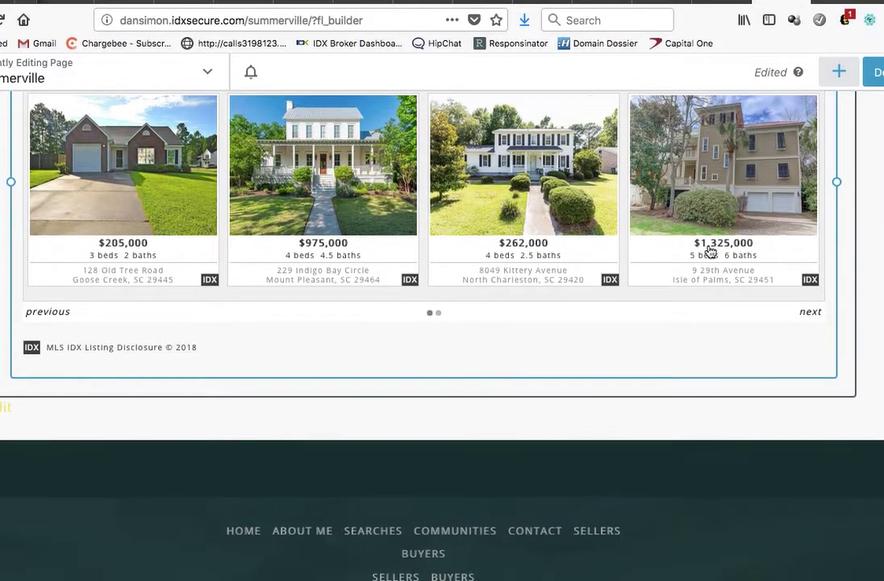
left_click(840, 74)
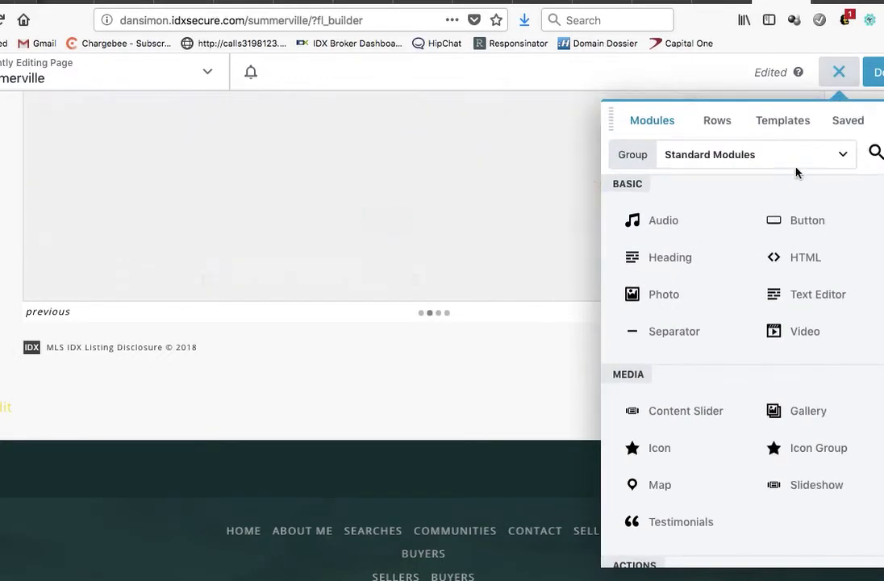
left_click(822, 157)
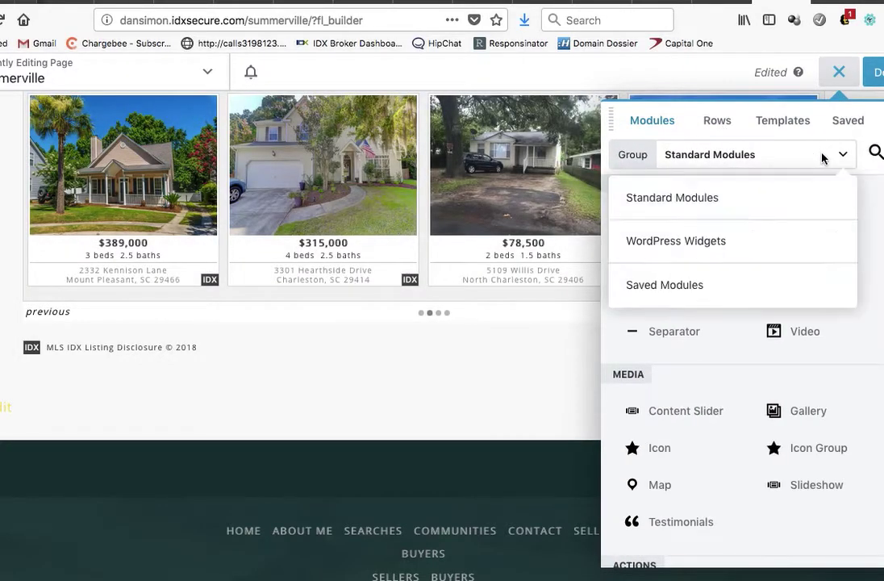
left_click(735, 237)
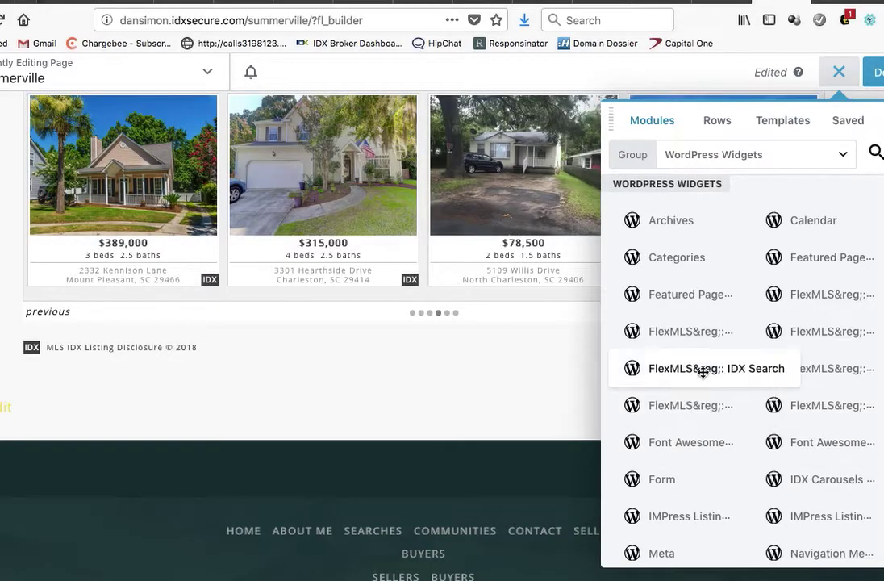
Add the FlexMLS IDX Search widget below the listings slideshow, save it with its default settings, and publish the page.
left_click_drag(703, 371, 405, 508)
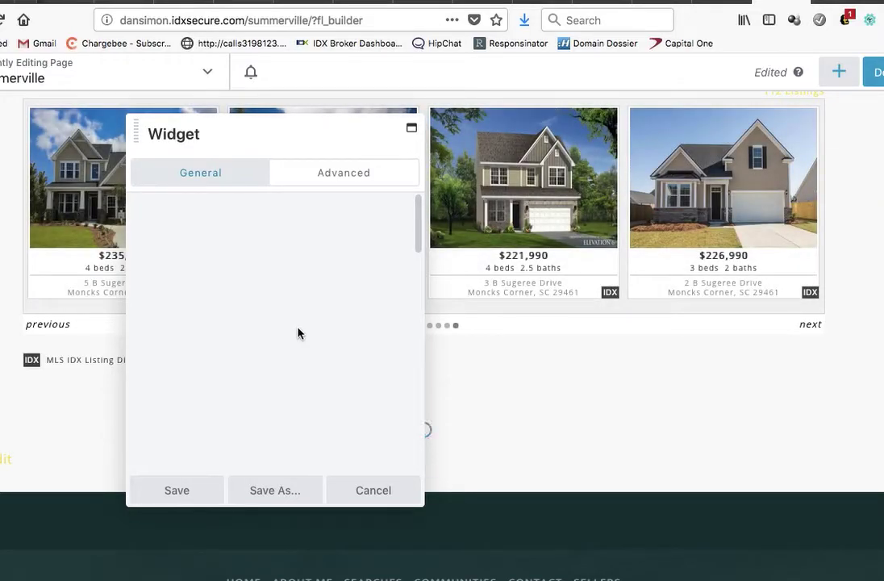
left_click(179, 490)
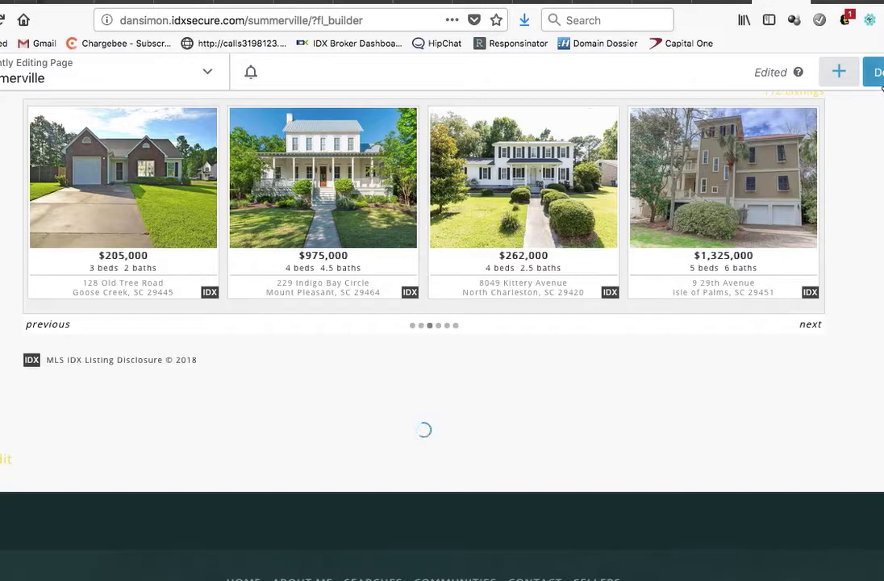
left_click(879, 78)
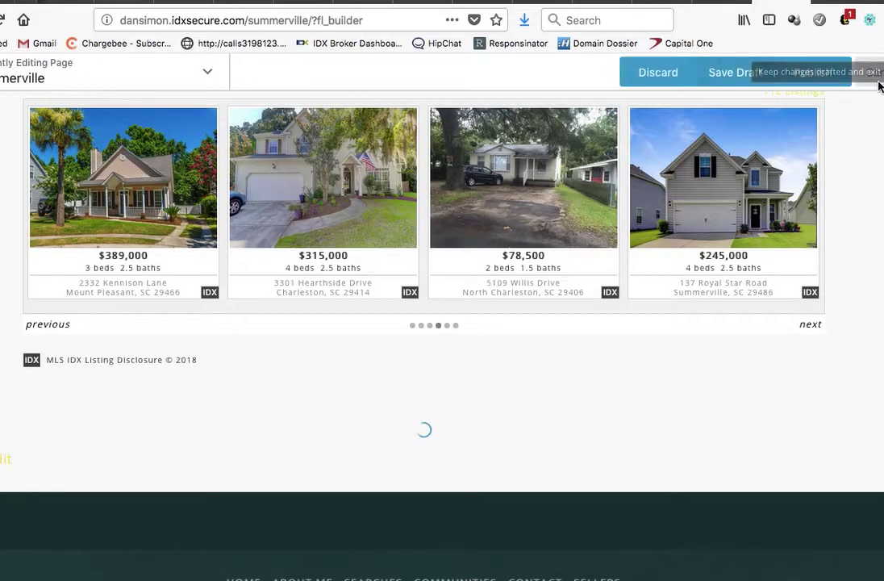
left_click(812, 72)
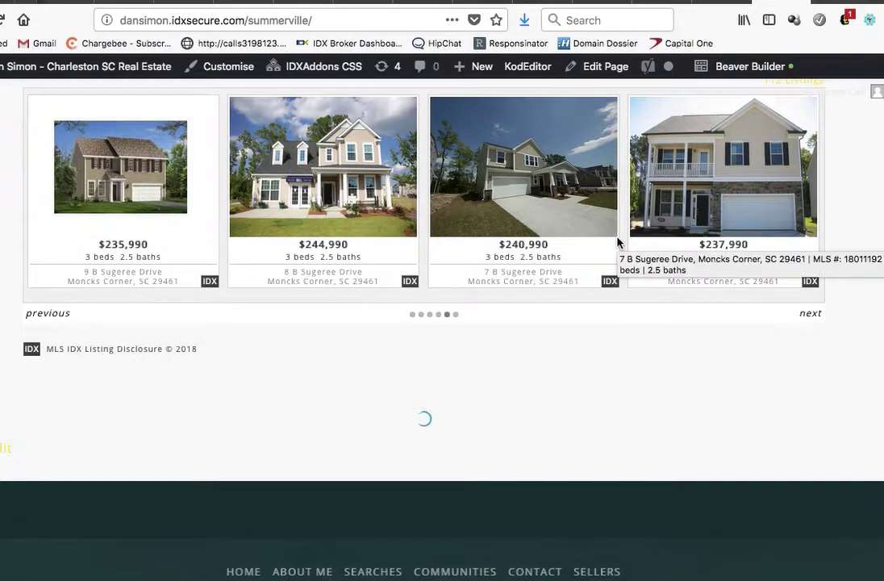
Reload the Summerville page and test its IDX Search by looking up "summer", choosing Summerville (City) and running the search.
key("super+r")
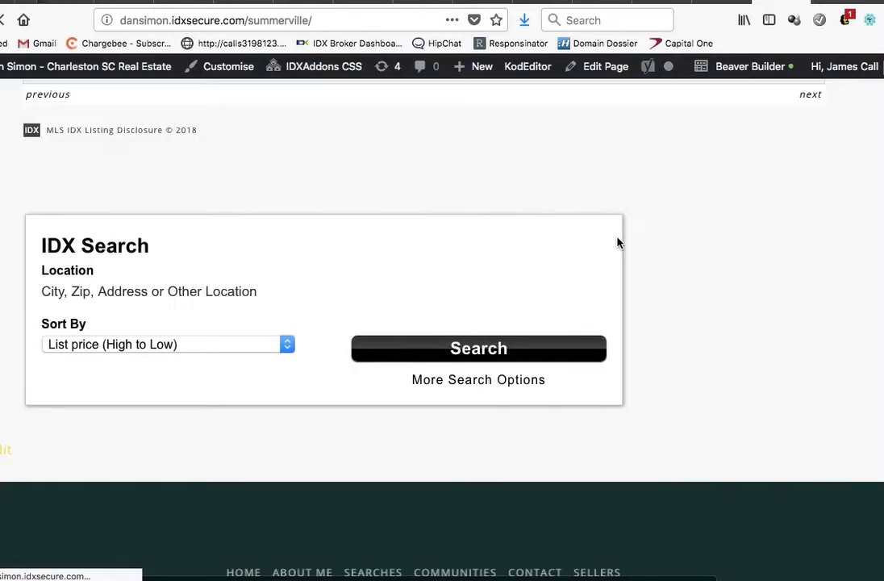
scroll(618, 242, "down", 3)
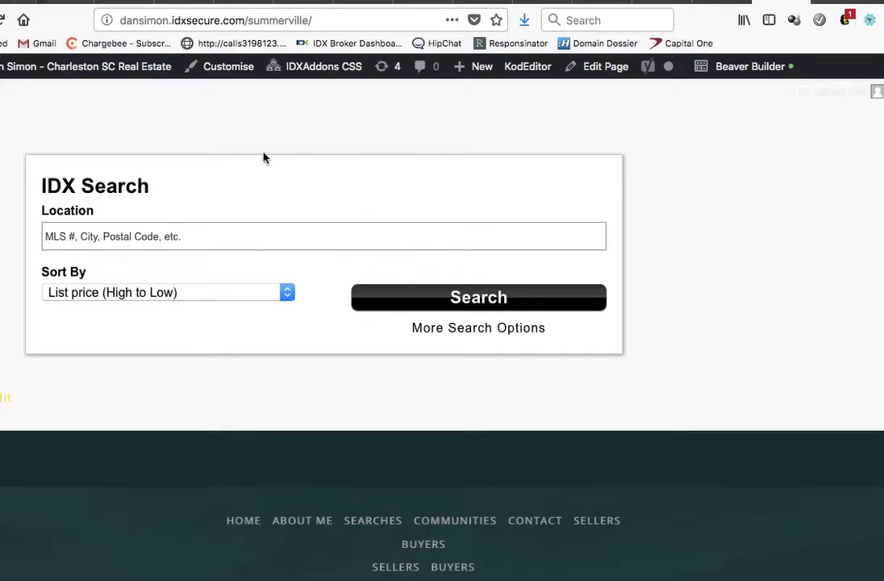
left_click(268, 242)
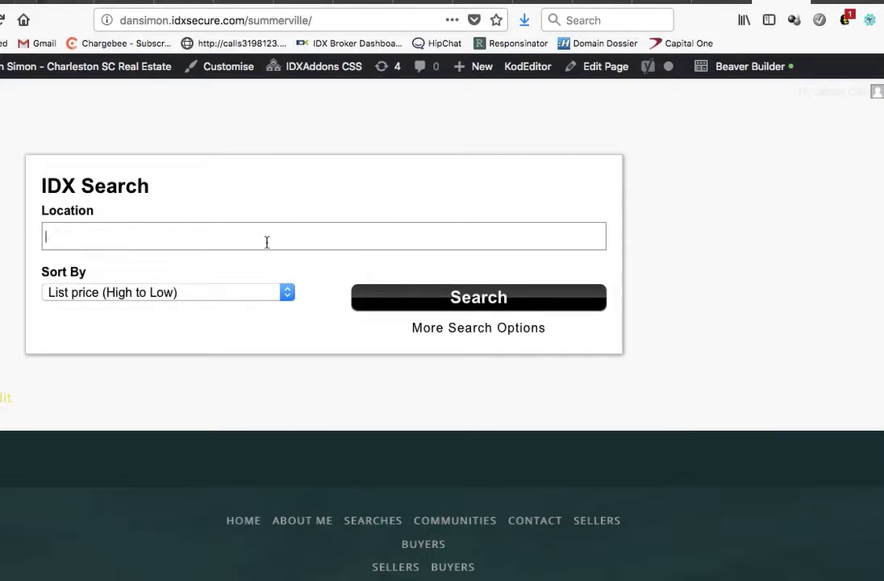
type("summer")
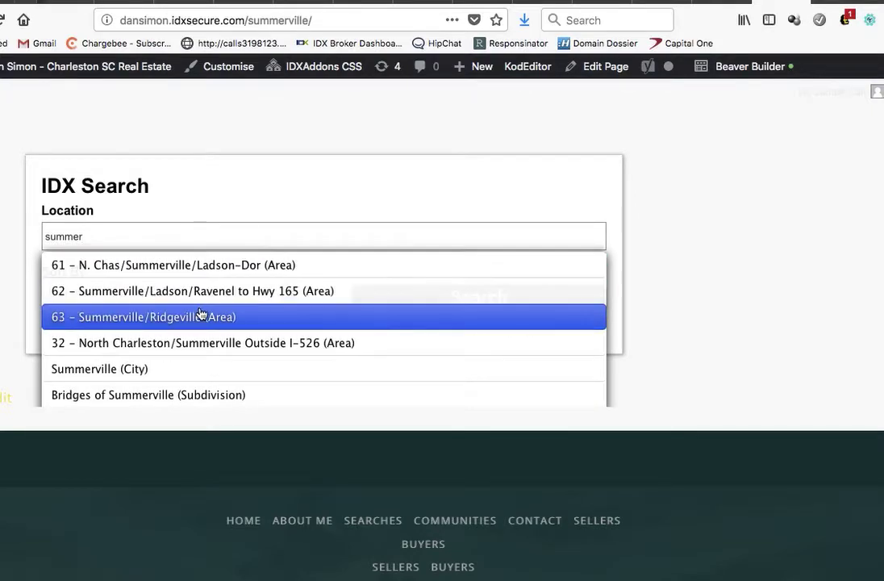
left_click(178, 368)
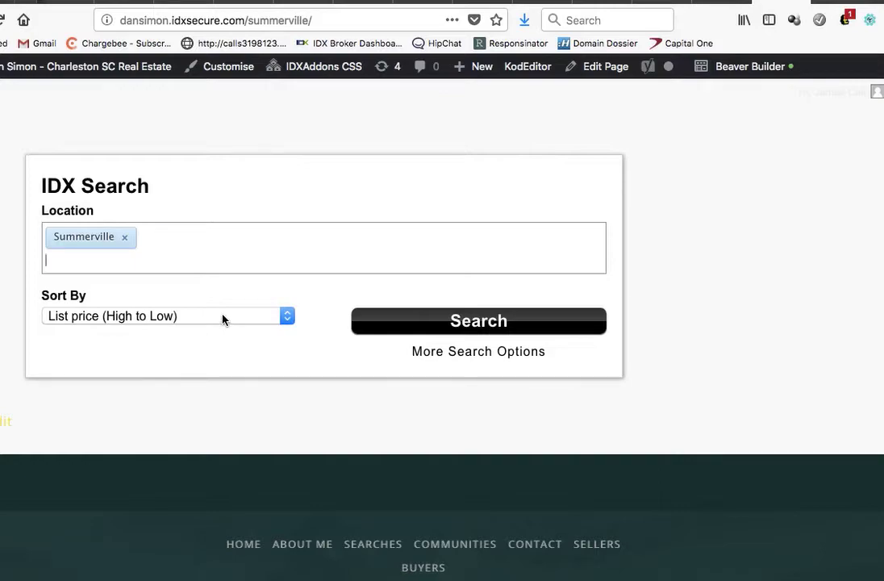
left_click(421, 323)
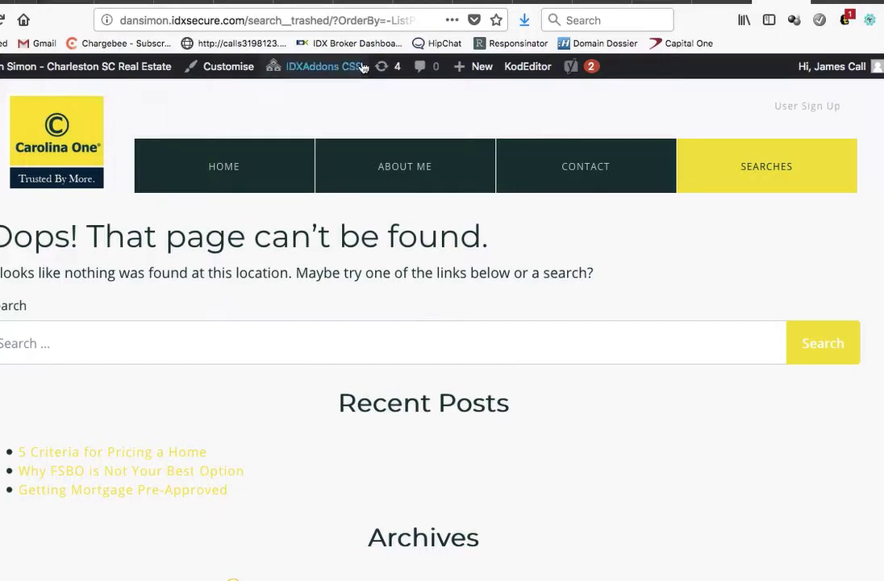
Examine the search results page's web address, and return to the IDX Search form on the Summerville page.
left_click_drag(250, 20, 434, 24)
left_click(265, 20)
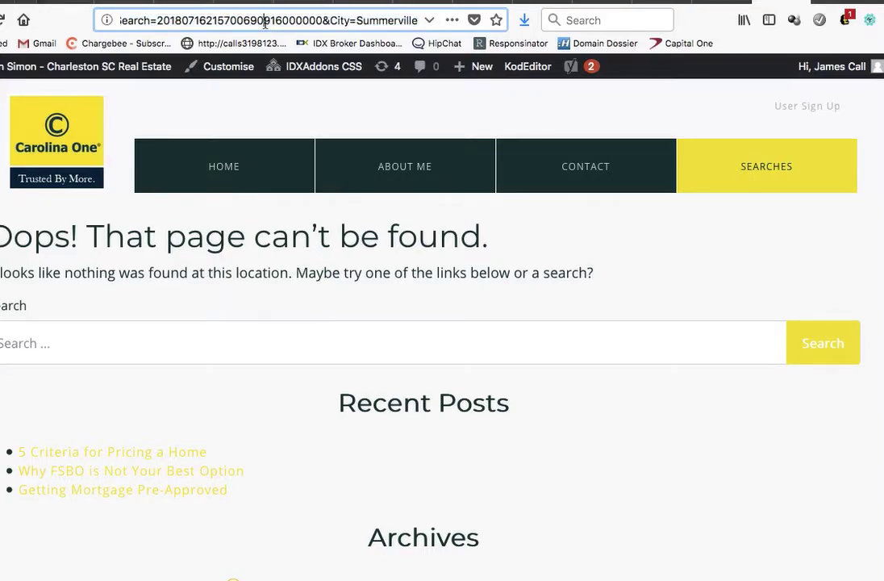
left_click_drag(165, 22, 187, 20)
left_click(197, 20)
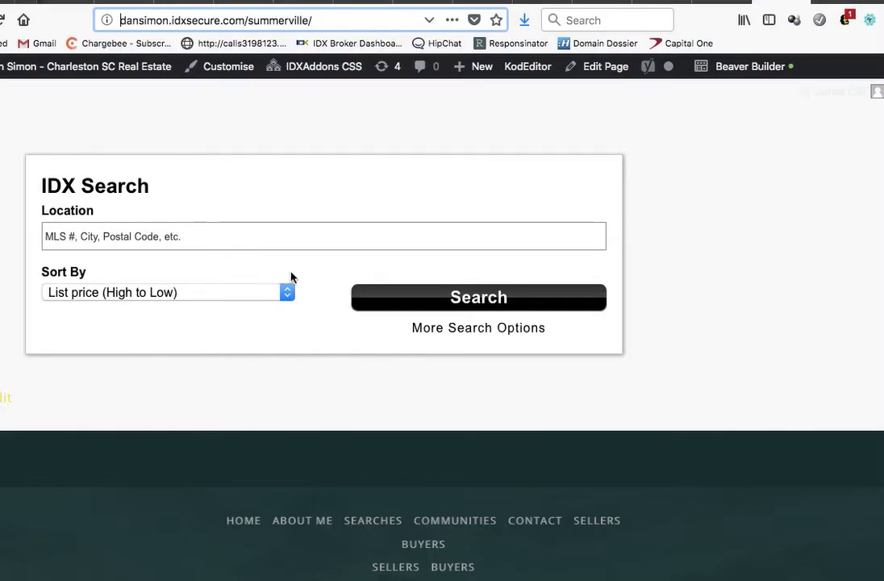
left_click(183, 237)
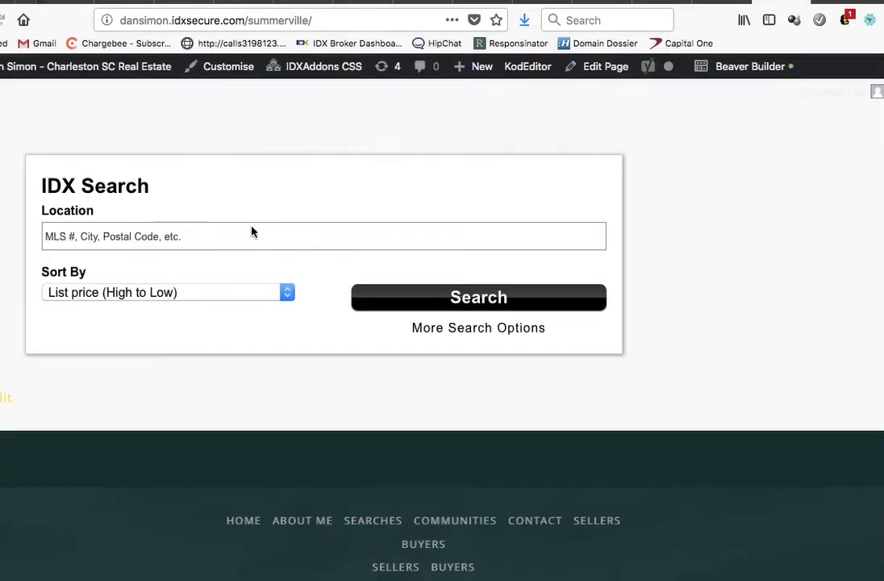
left_click(245, 238)
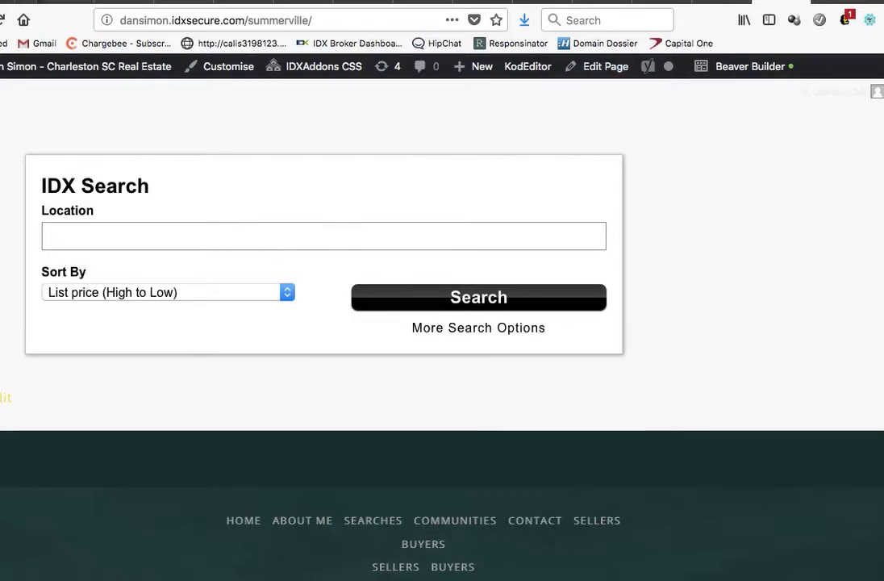
On the Widgets admin page, delete the Footer area's FlexMLS 1-Click Location Search widget and add the FlexMLS IDX Search widget in its place.
left_click(725, 2)
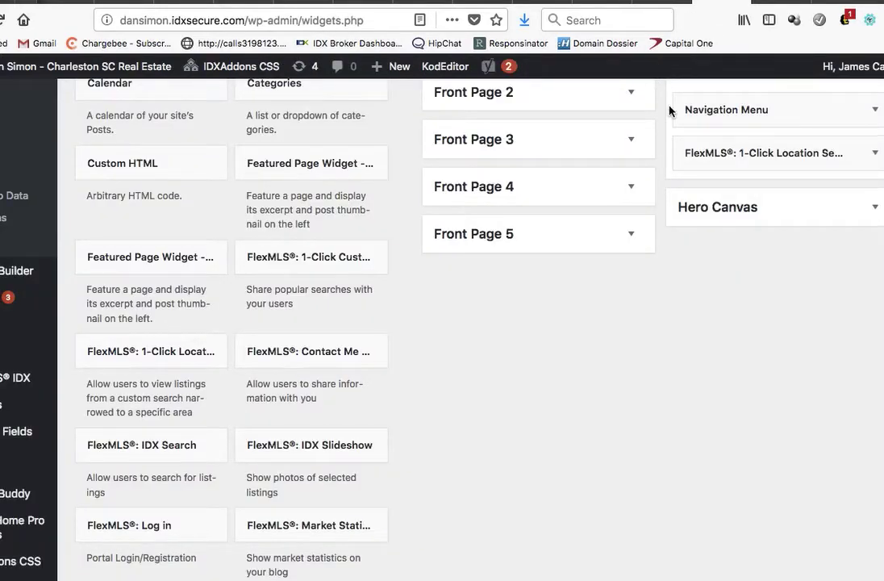
left_click(875, 154)
left_click(700, 499)
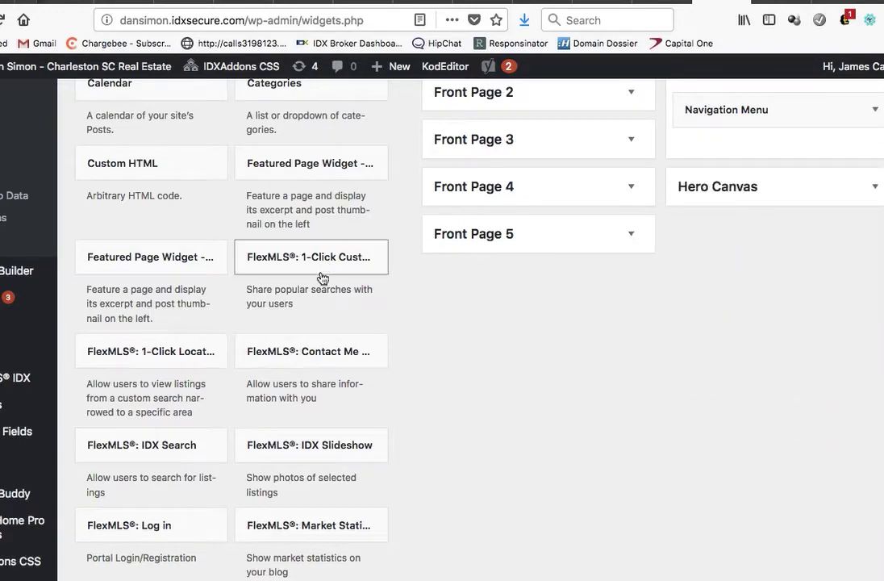
scroll(286, 412, "down", 1)
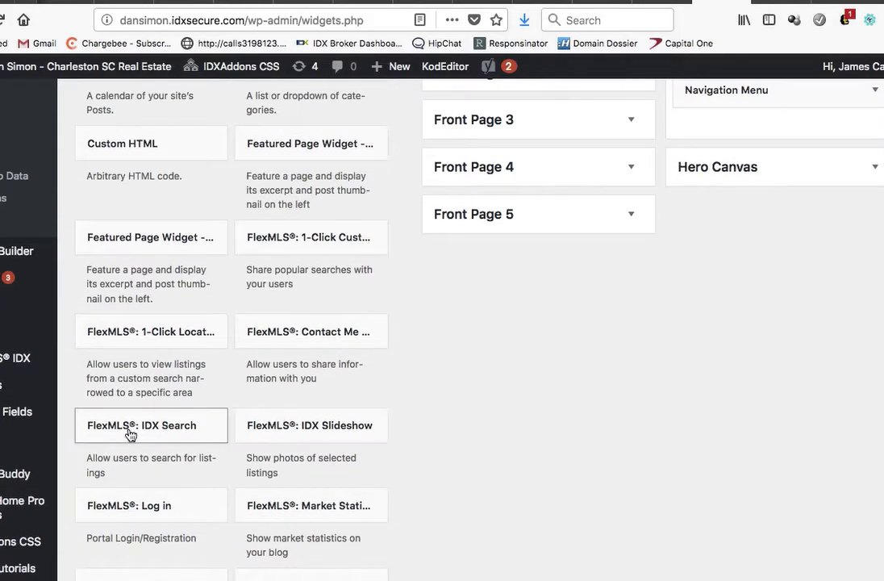
left_click_drag(164, 434, 755, 133)
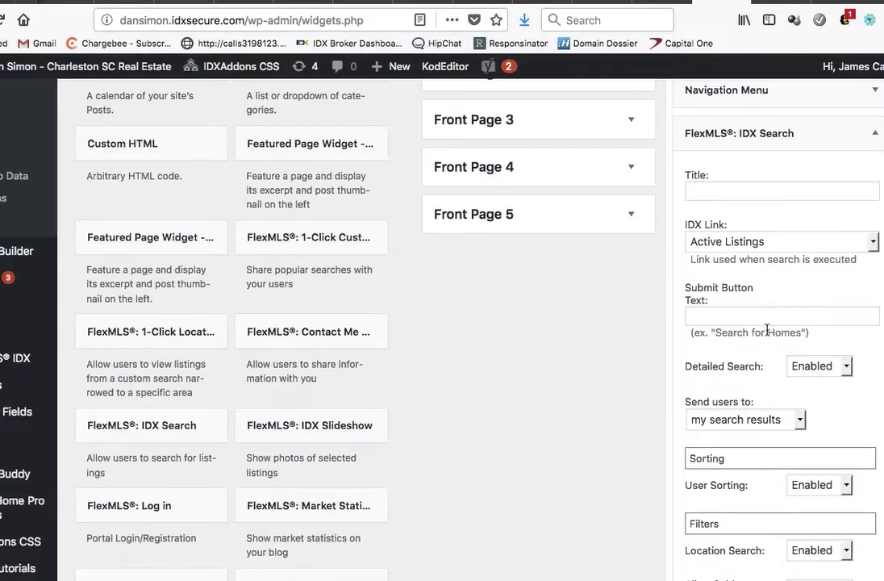
Check the footer IDX Search widget's options for where users are sent, keeping "my search results".
scroll(765, 334, "down", 1)
scroll(766, 334, "down", 2)
scroll(766, 334, "up", 2)
scroll(766, 337, "down", 3)
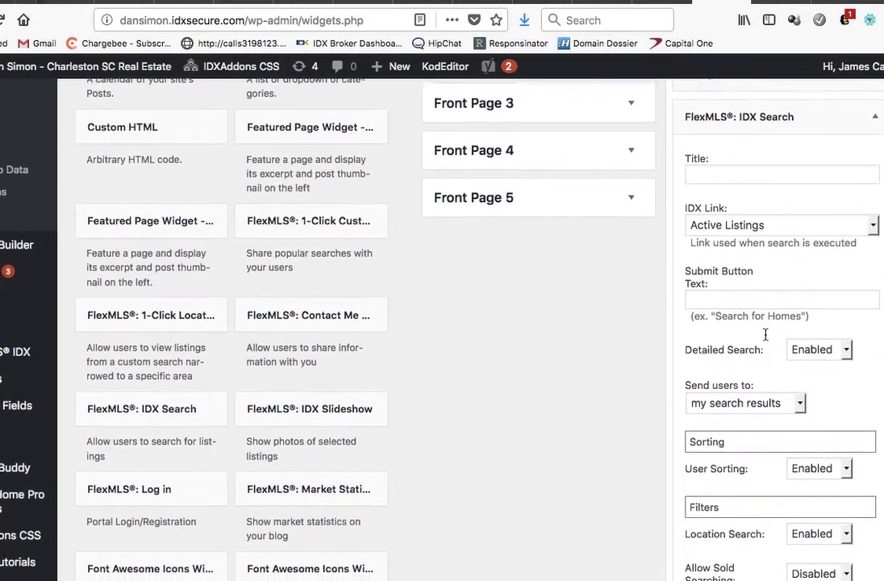
scroll(767, 339, "down", 4)
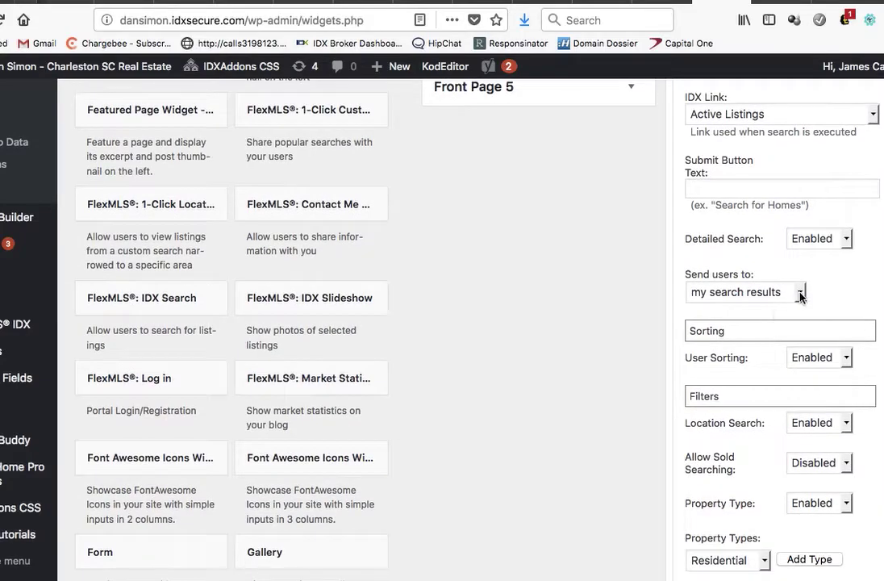
left_click(799, 292)
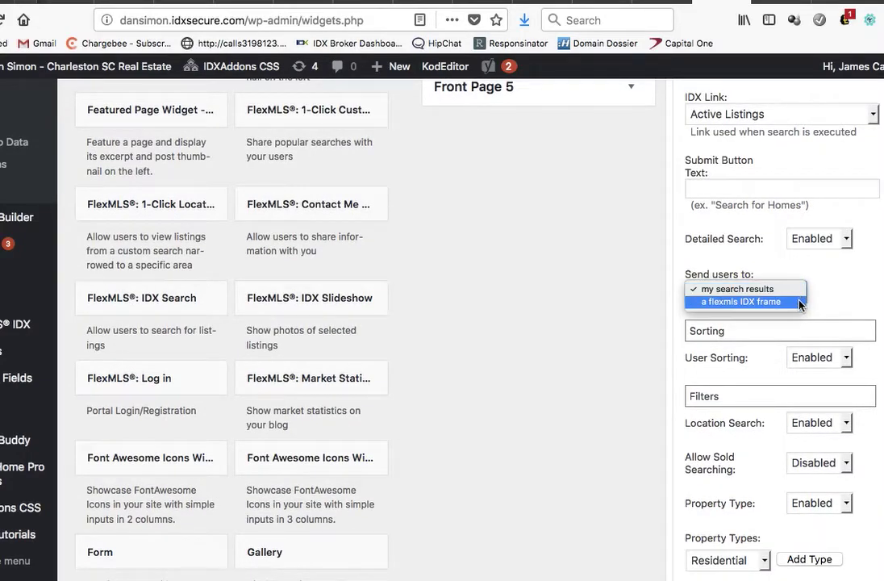
left_click(800, 290)
Apply the Vertical Square Light theme to the footer IDX Search widget and save the widget.
scroll(793, 335, "down", 4)
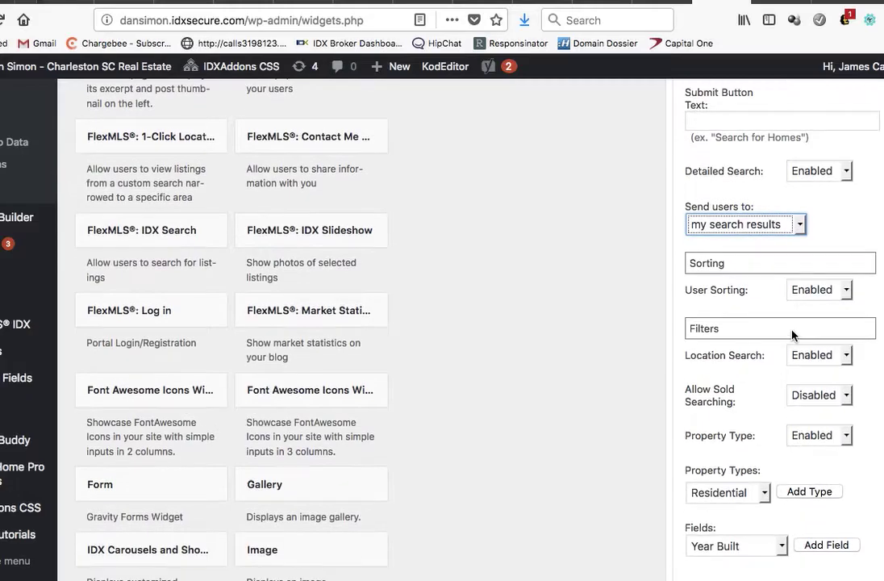
scroll(793, 335, "down", 3)
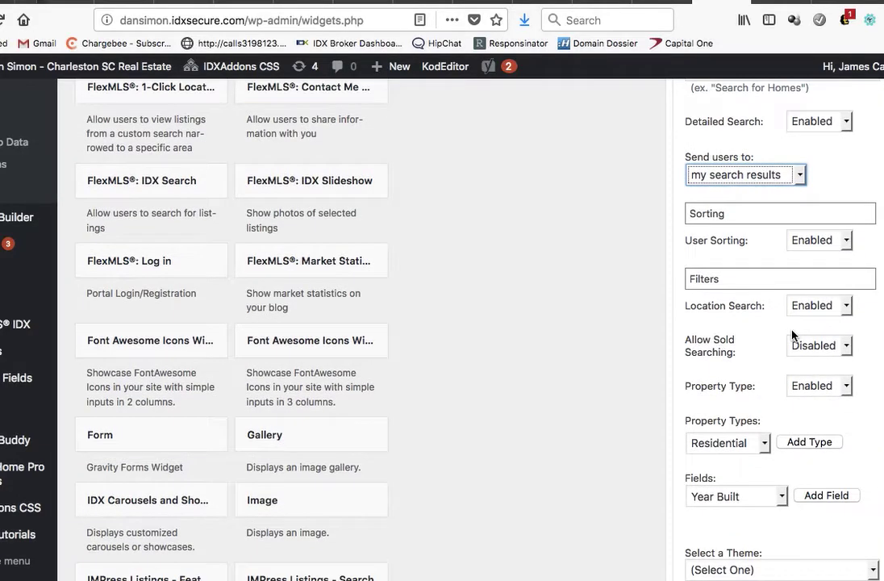
scroll(793, 335, "down", 6)
scroll(793, 335, "down", 3)
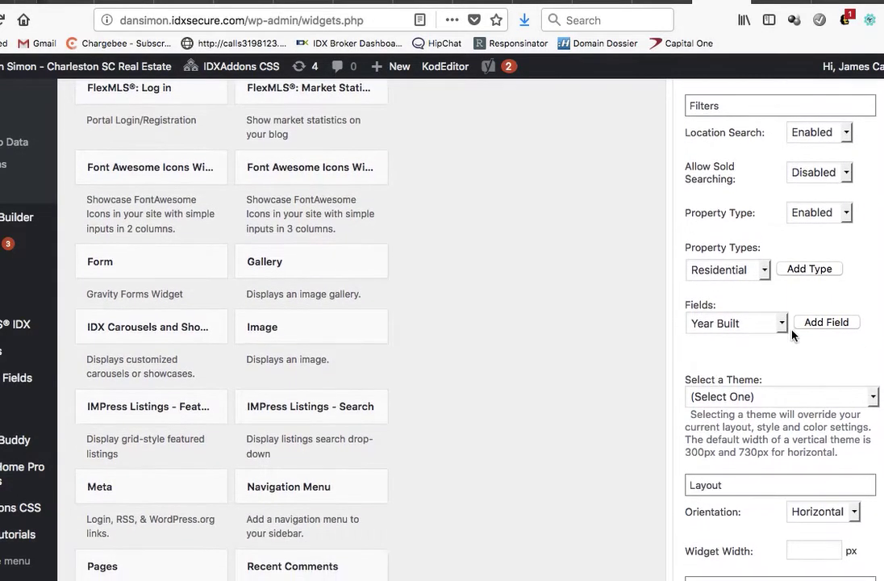
scroll(793, 335, "down", 8)
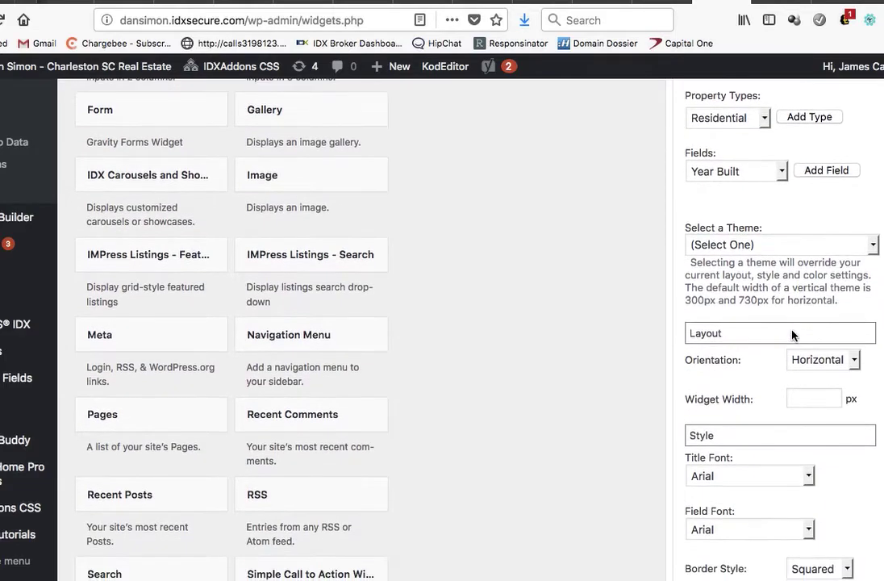
left_click(797, 238)
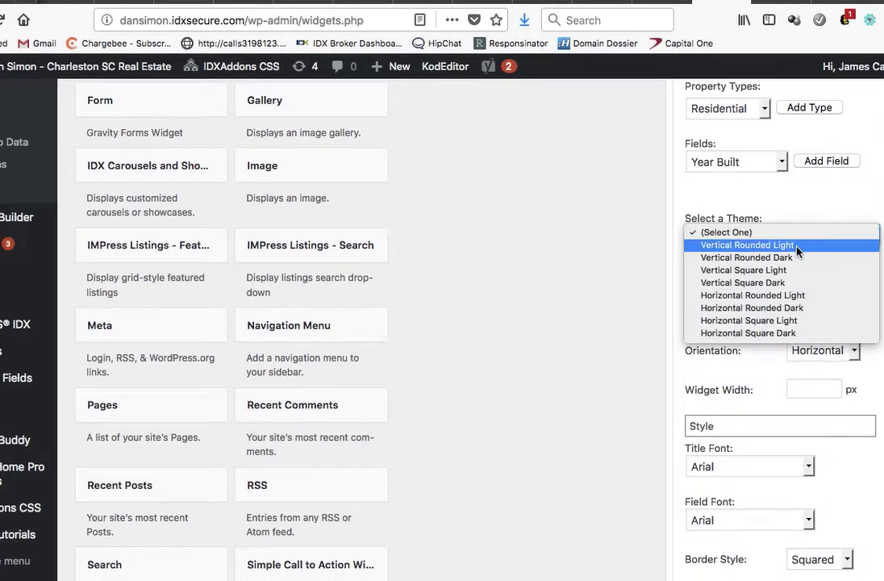
left_click(794, 271)
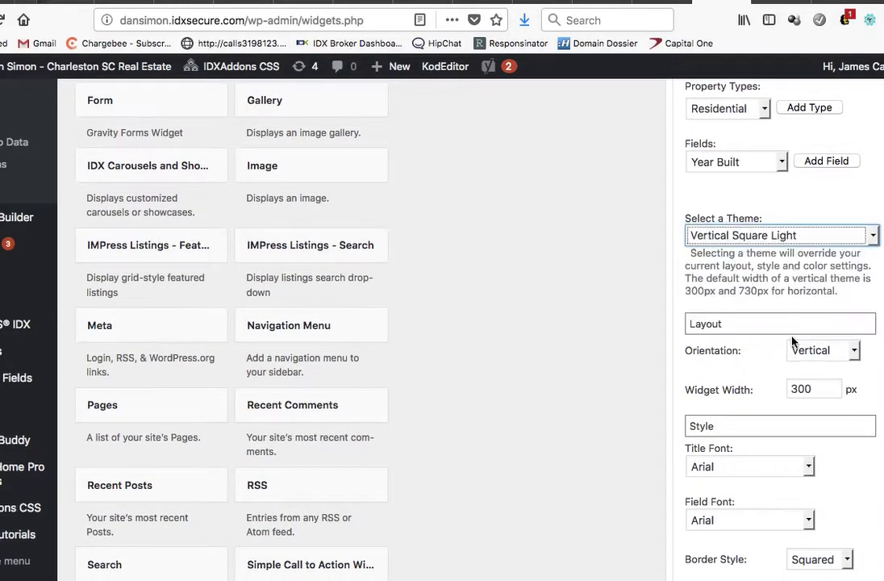
scroll(791, 341, "down", 4)
scroll(791, 341, "down", 20)
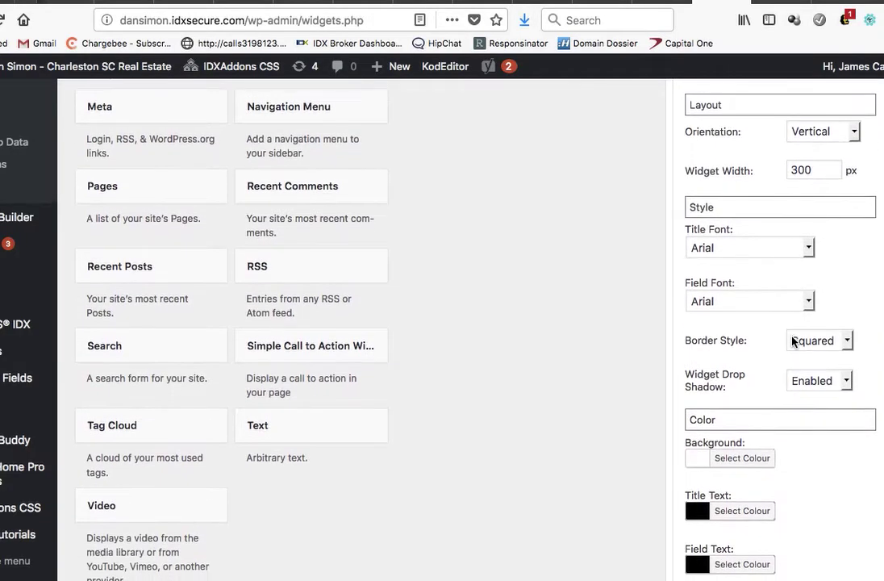
scroll(791, 341, "down", 4)
left_click(858, 482)
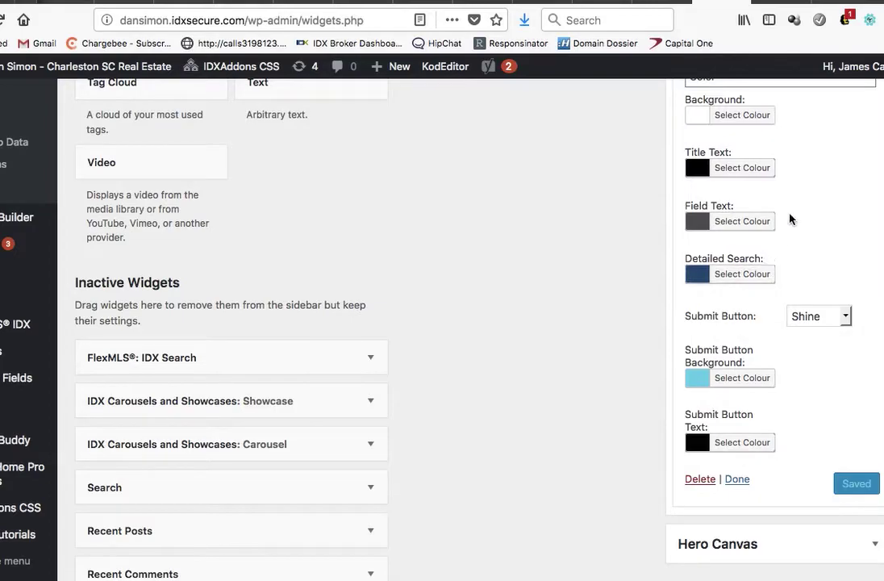
Reload the Summerville page and test the footer IDX Search with "summer", choosing the 63 - Summerville/Ridgeville area.
scroll(792, 213, "up", 20)
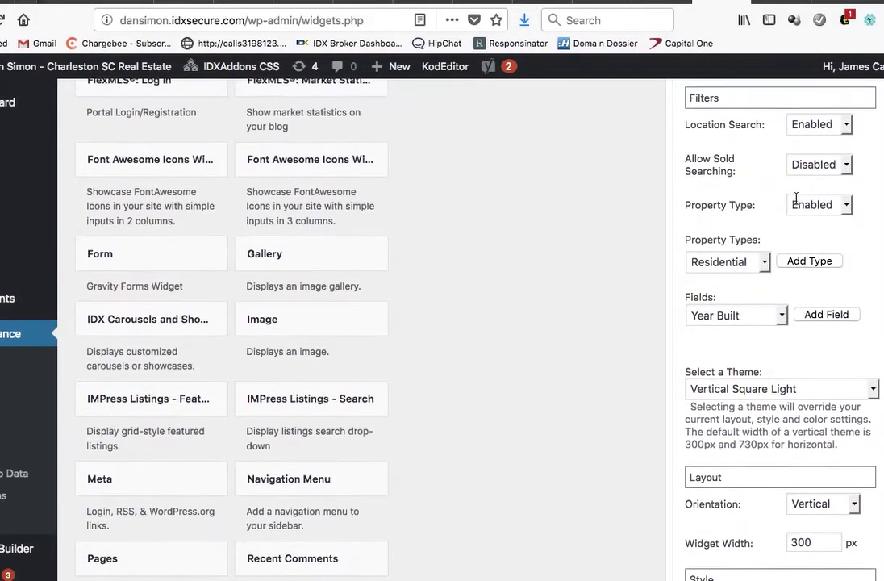
scroll(797, 198, "up", 7)
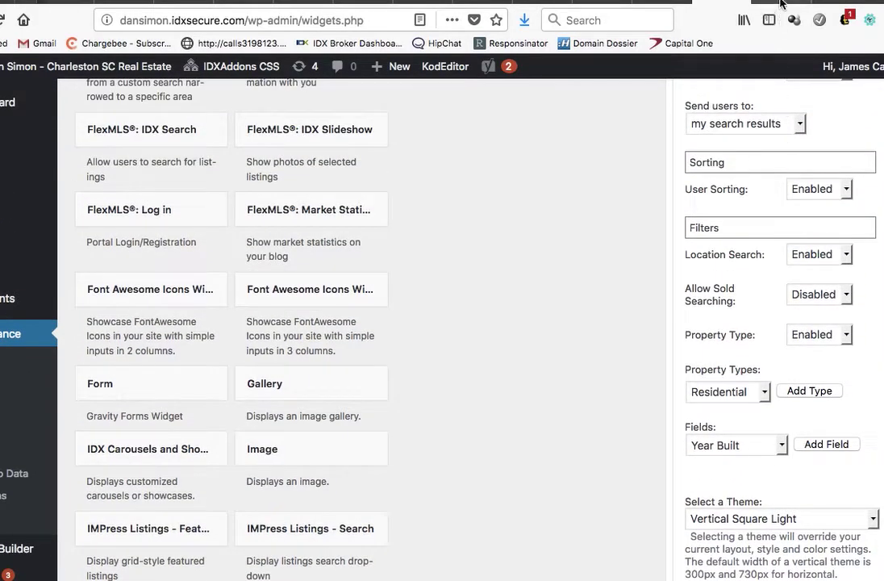
left_click(780, 4)
key("super+r")
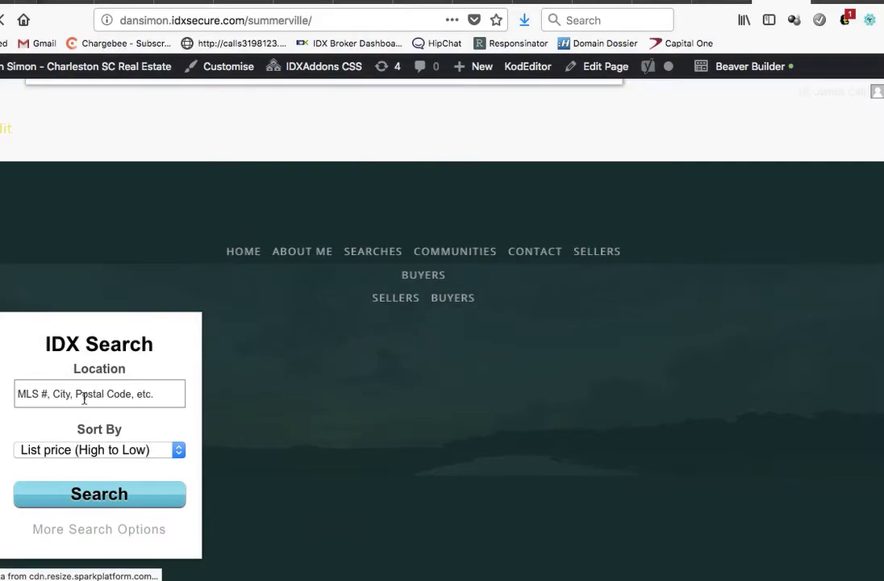
left_click(82, 395)
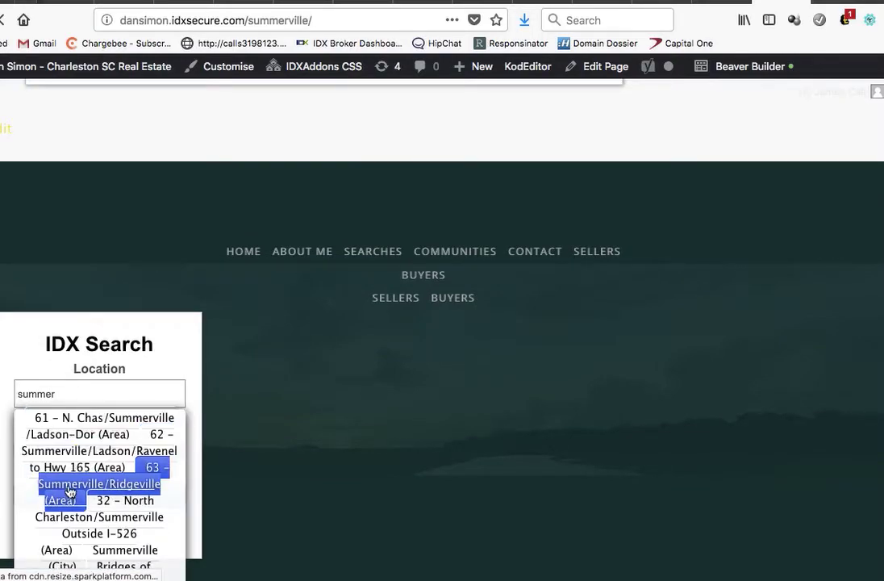
left_click(99, 484)
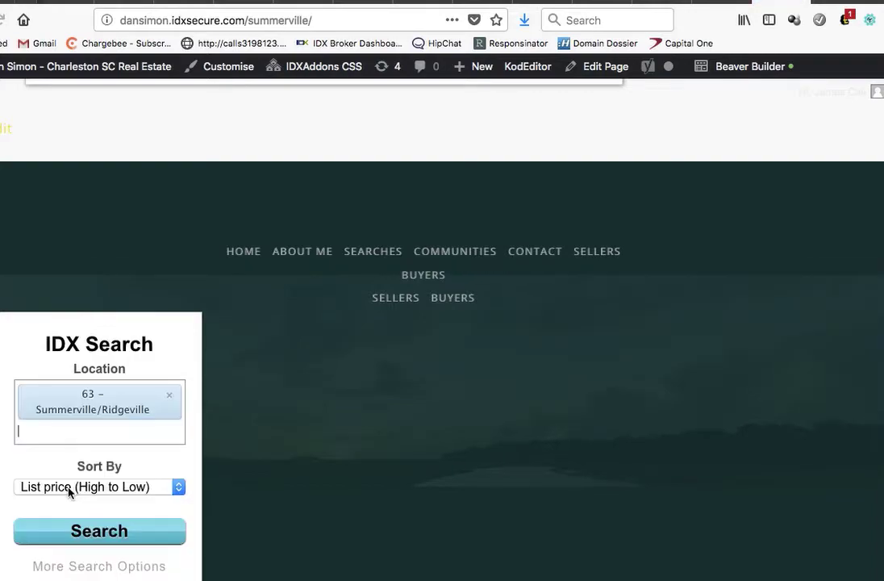
left_click(92, 537)
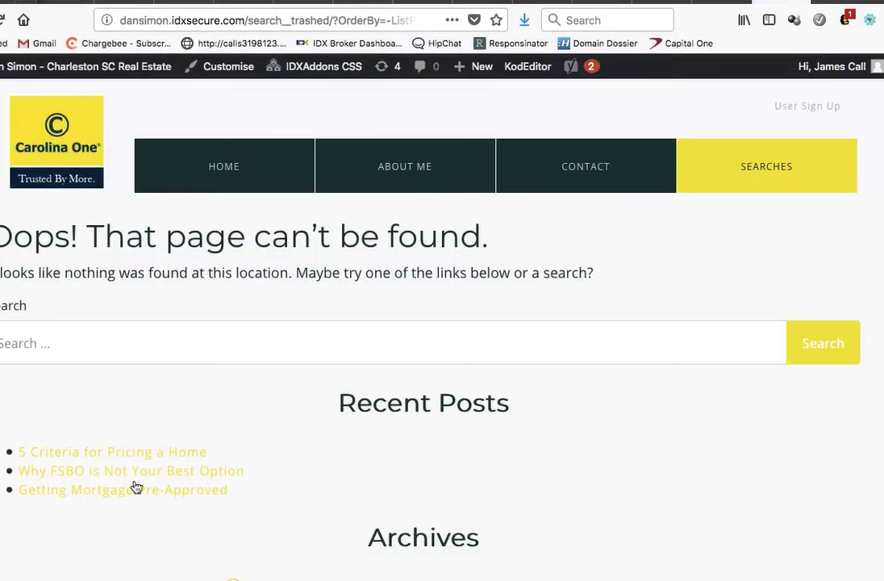
On the Widgets admin page, set the footer IDX Search widget to send users to a flexmls IDX frame and save it.
left_click(618, 5)
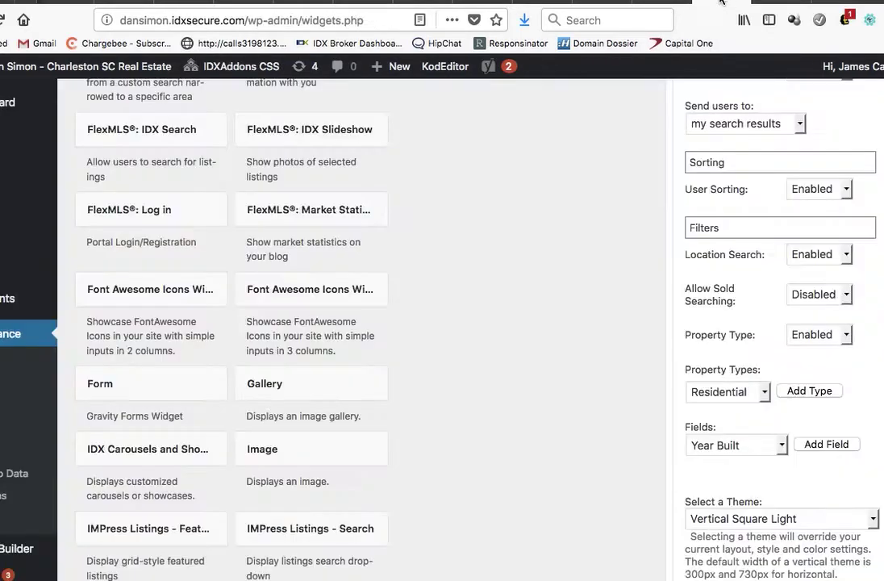
scroll(635, 319, "up", 10)
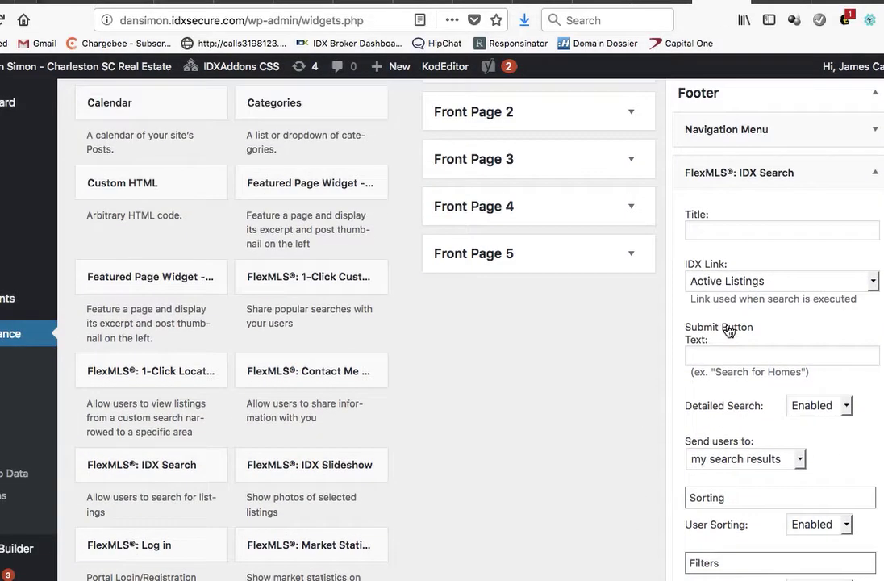
scroll(728, 330, "down", 7)
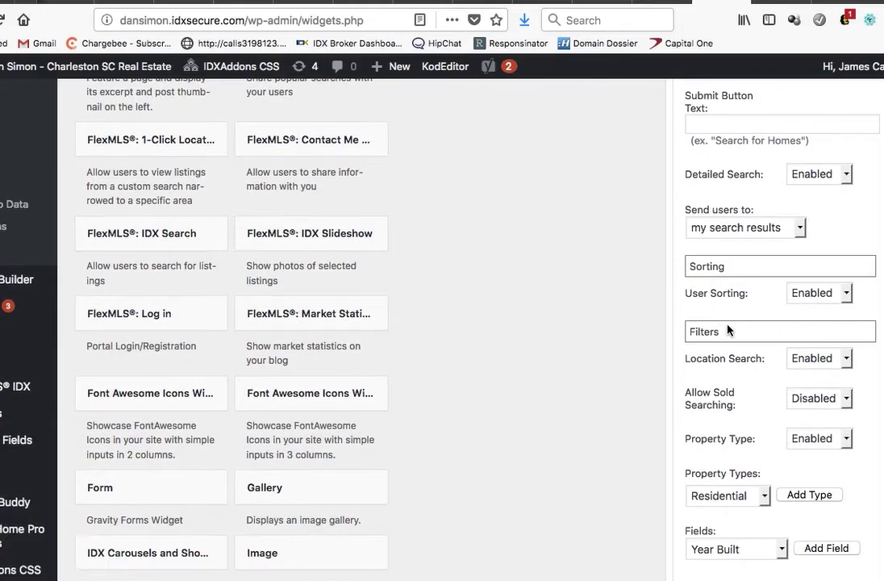
scroll(728, 330, "down", 11)
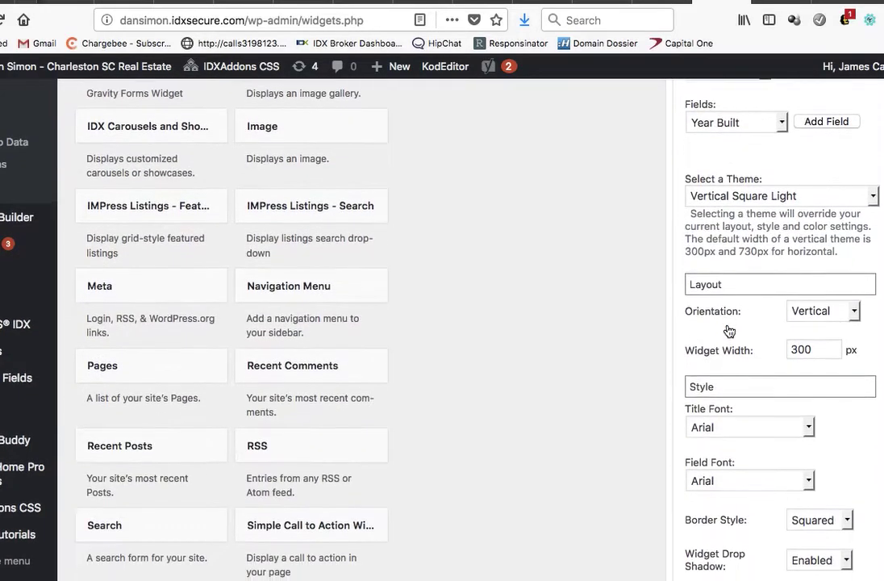
scroll(729, 330, "down", 11)
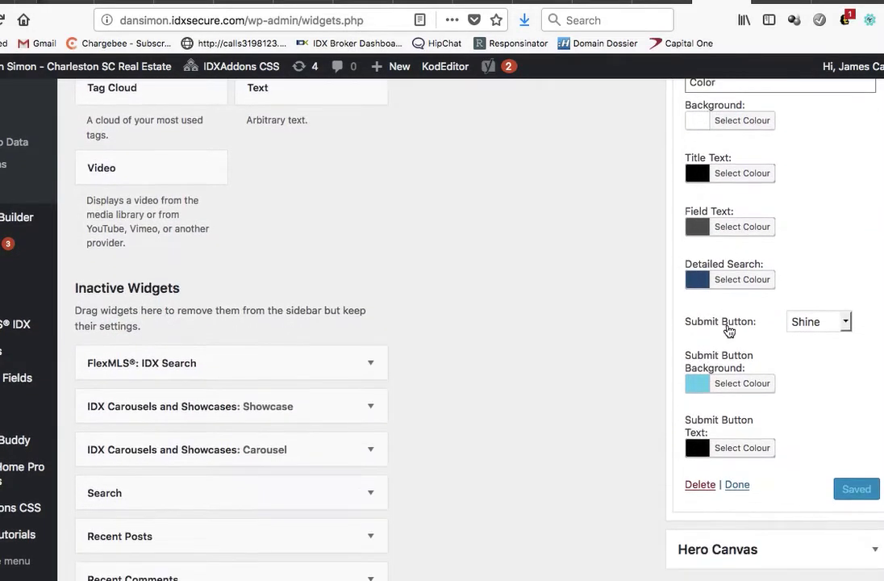
scroll(728, 330, "down", 4)
scroll(729, 331, "up", 10)
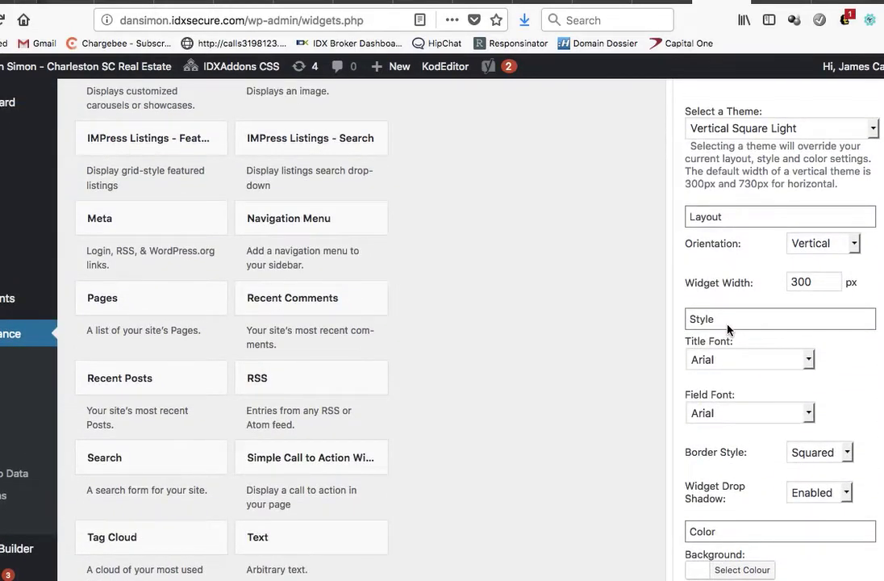
scroll(728, 329, "up", 4)
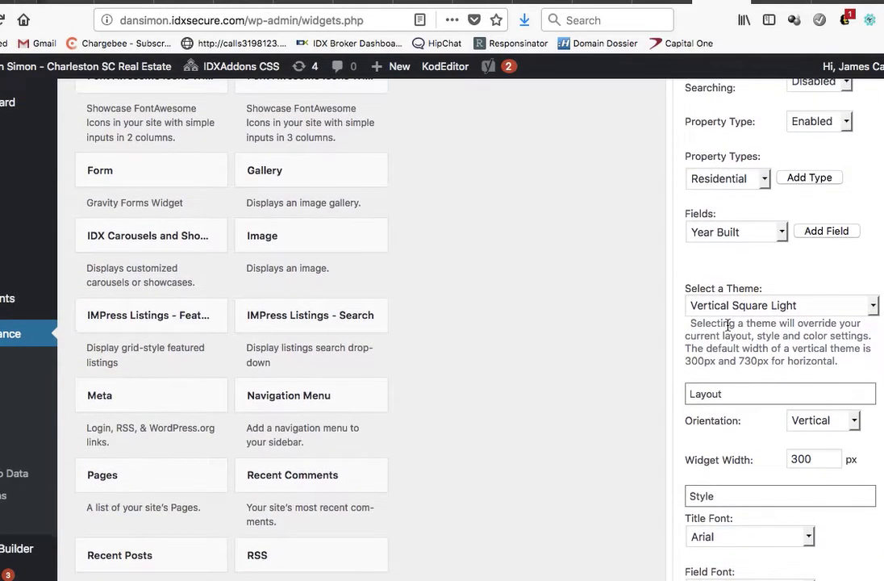
scroll(729, 327, "up", 8)
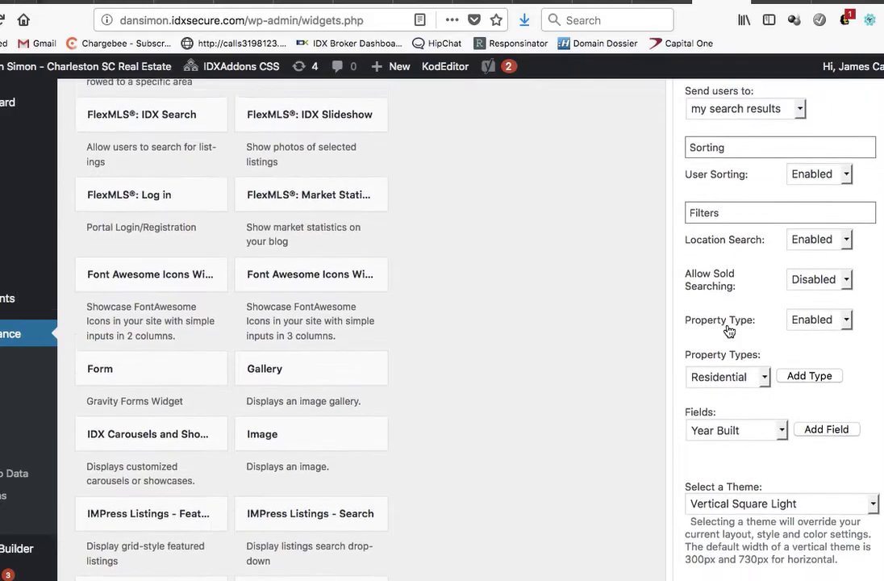
scroll(728, 330, "up", 2)
left_click(786, 295)
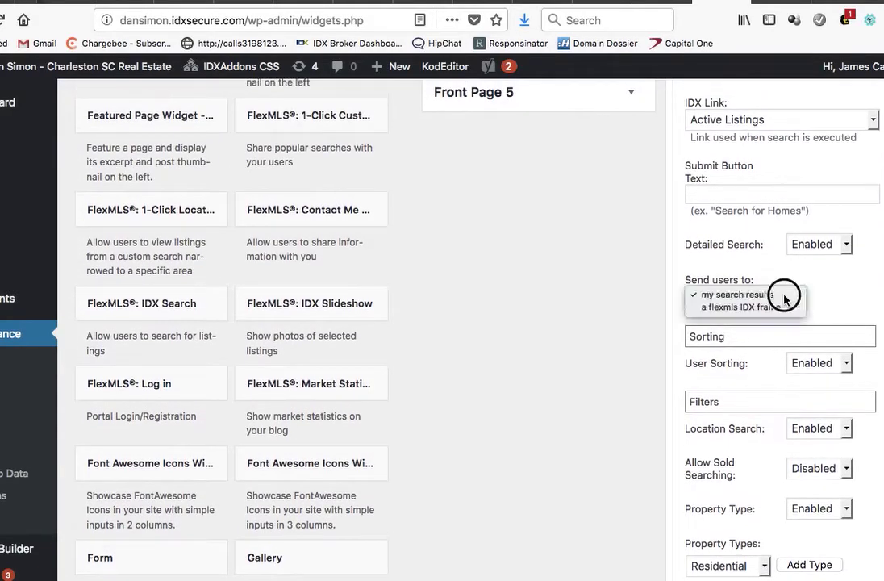
left_click(781, 307)
scroll(776, 343, "down", 17)
scroll(776, 345, "down", 15)
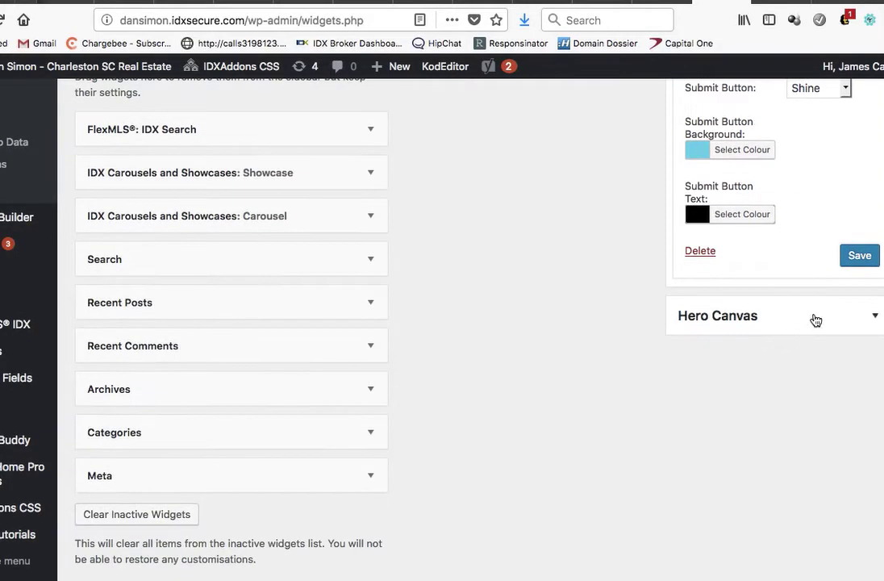
left_click(857, 264)
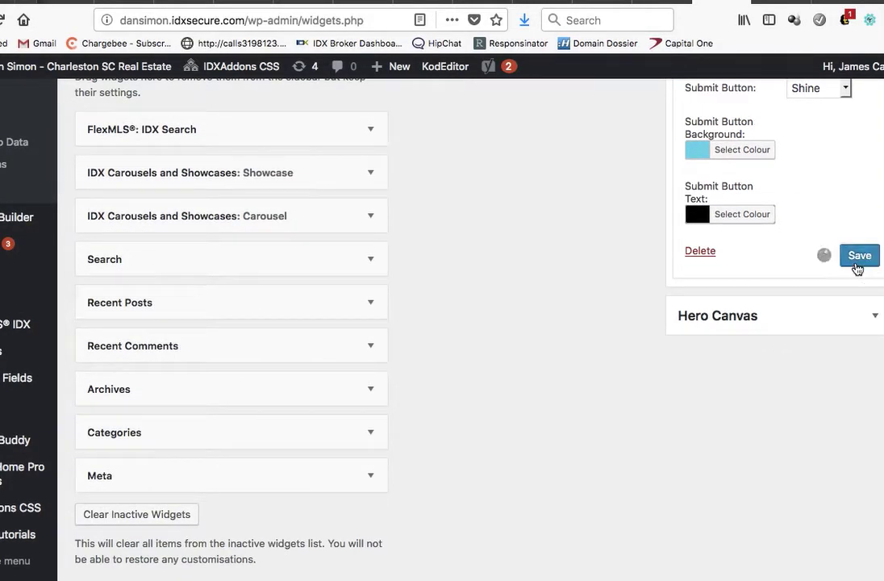
Return to the Summerville page and retest the footer IDX Search with "summer", choosing the 63 - Summerville/Ridgeville area.
left_click(777, 3)
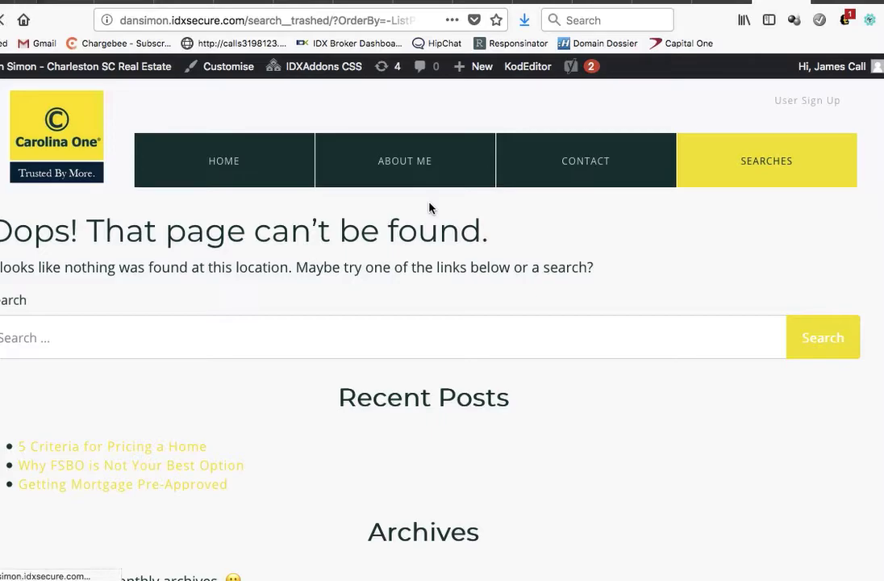
scroll(429, 209, "down", 8)
scroll(429, 208, "down", 7)
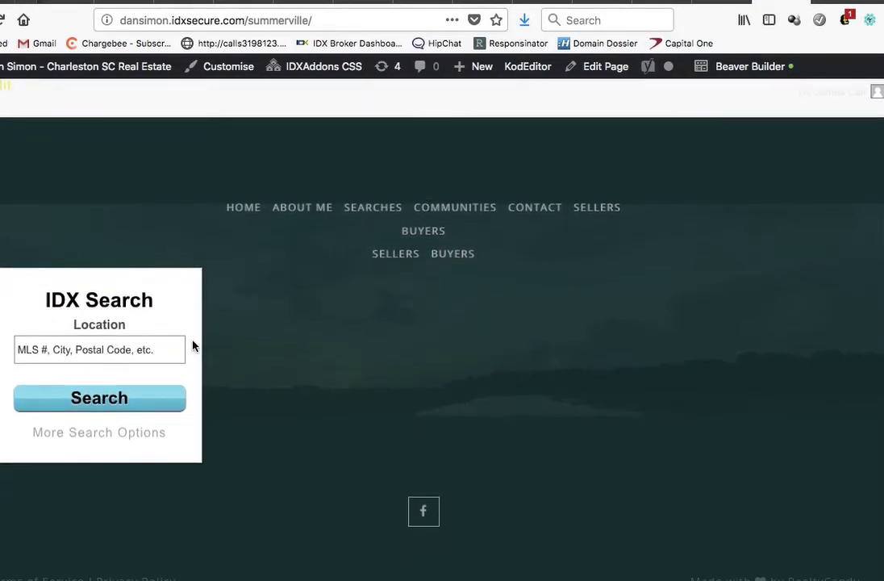
left_click(90, 352)
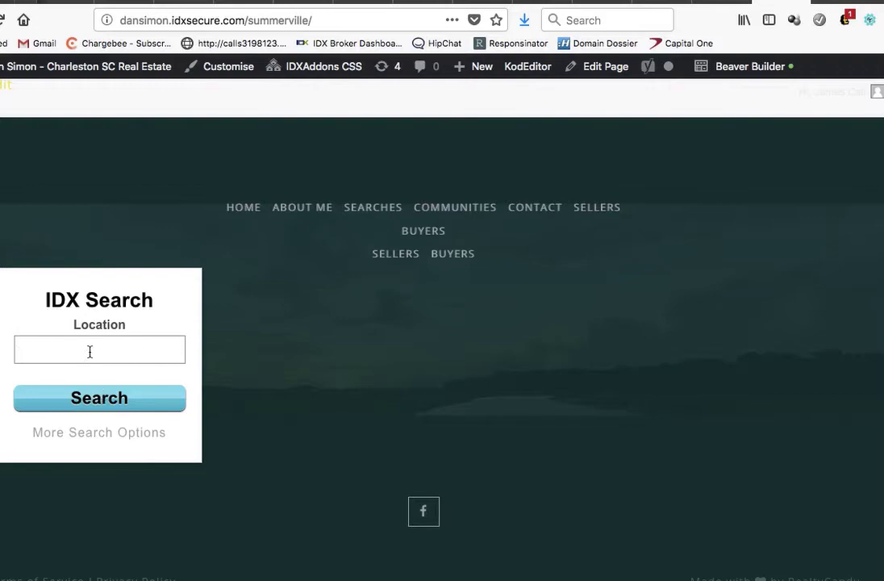
type("summer")
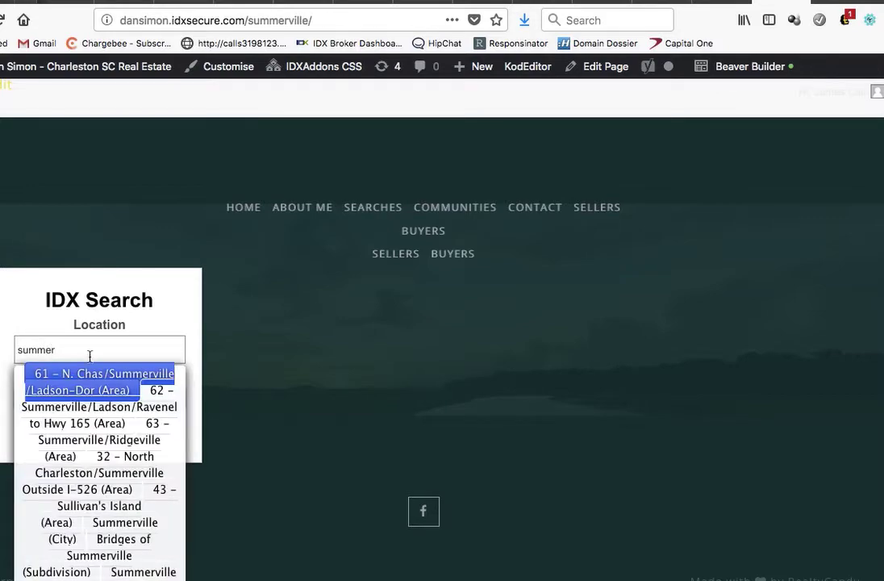
left_click(126, 440)
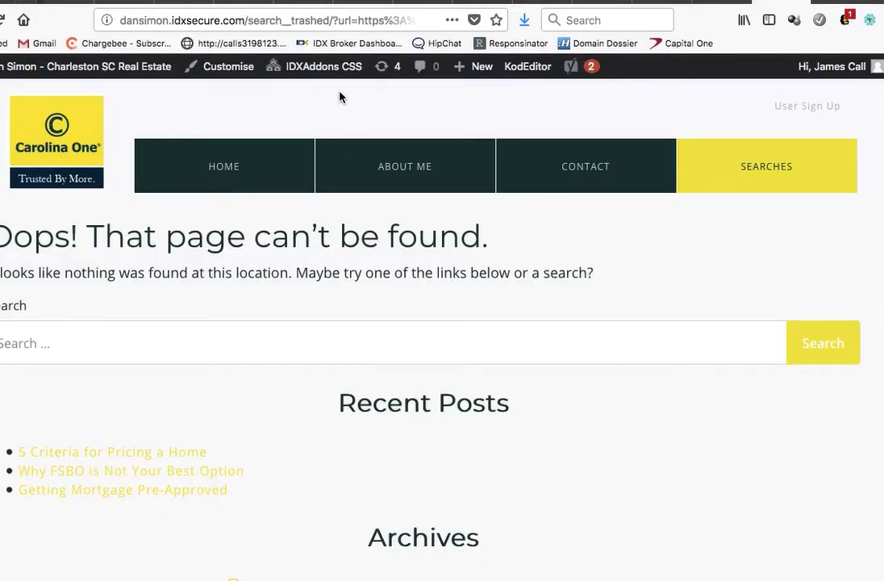
Try to load the flexmls link contained in the search results page's address directly in the browser.
left_click_drag(320, 19, 420, 29)
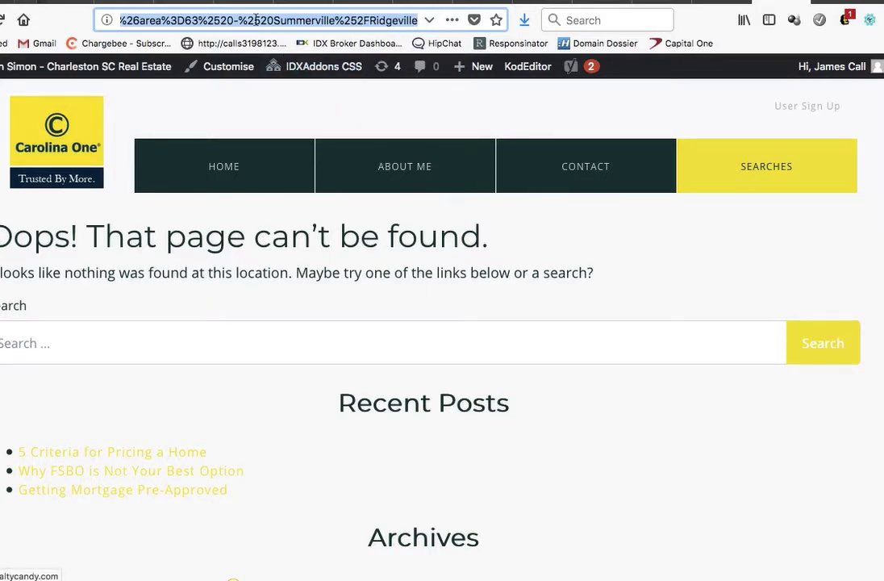
left_click(195, 17)
key("super+v")
key("Return")
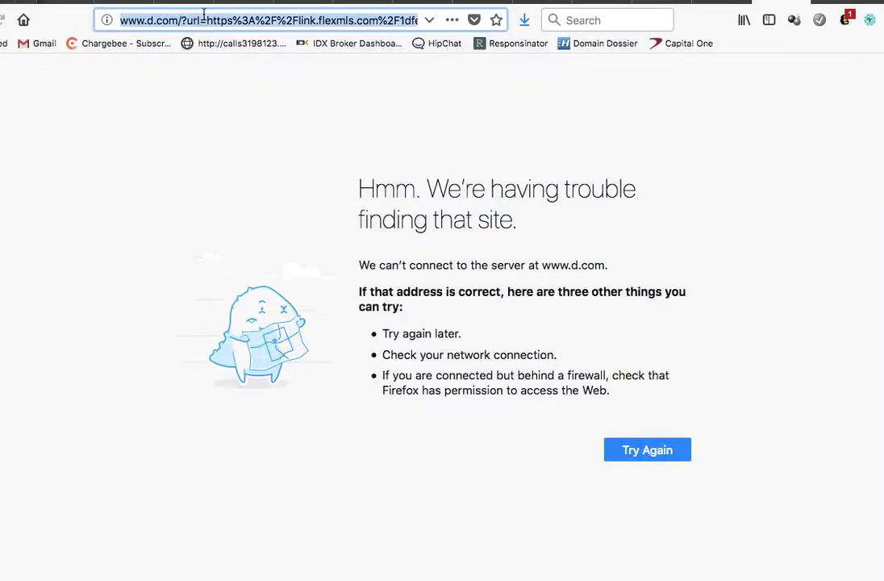
Switch back to the Widgets admin page and collapse the Footer widget area.
left_click(718, 3)
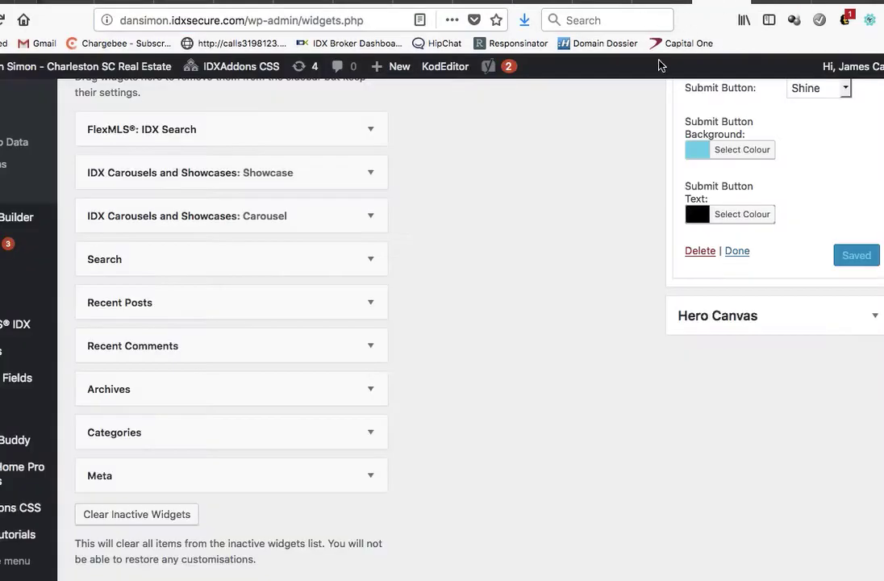
scroll(571, 262, "up", 10)
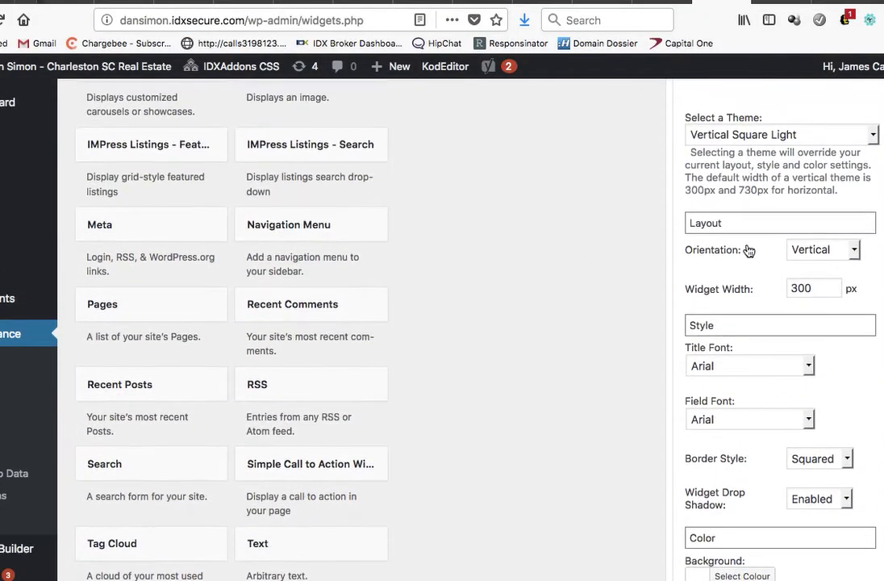
scroll(772, 249, "up", 8)
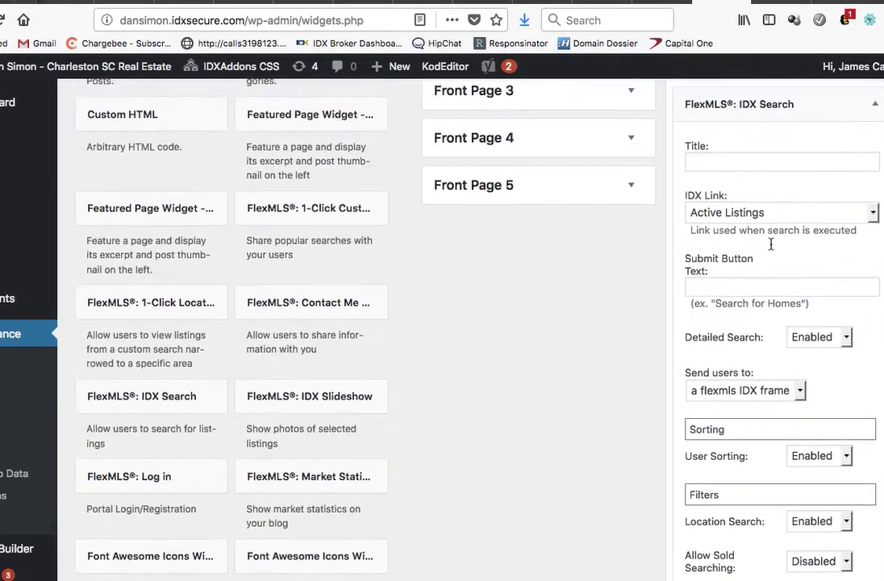
scroll(772, 249, "up", 3)
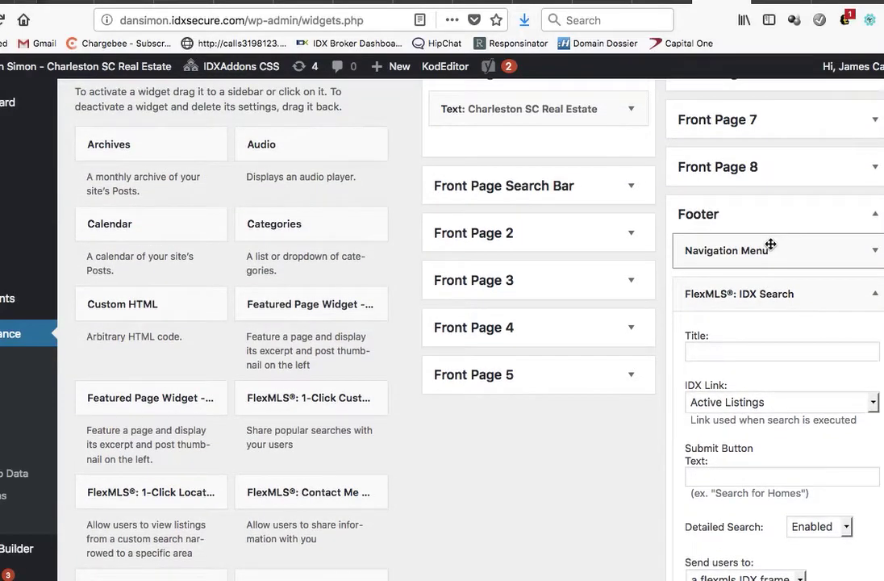
left_click(876, 217)
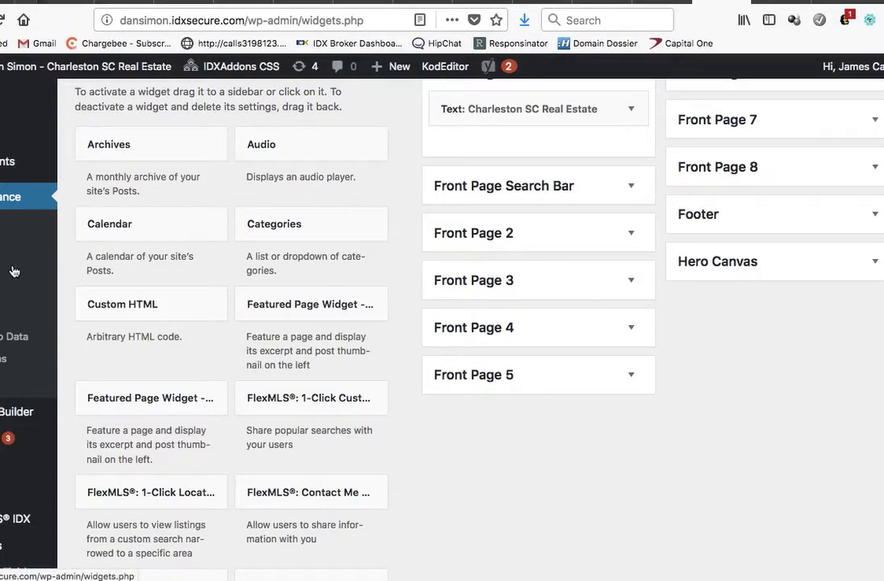
Search the plugin directory for "amr shortcode", then install and activate the amr shortcode any widget plugin.
left_click(2, 358)
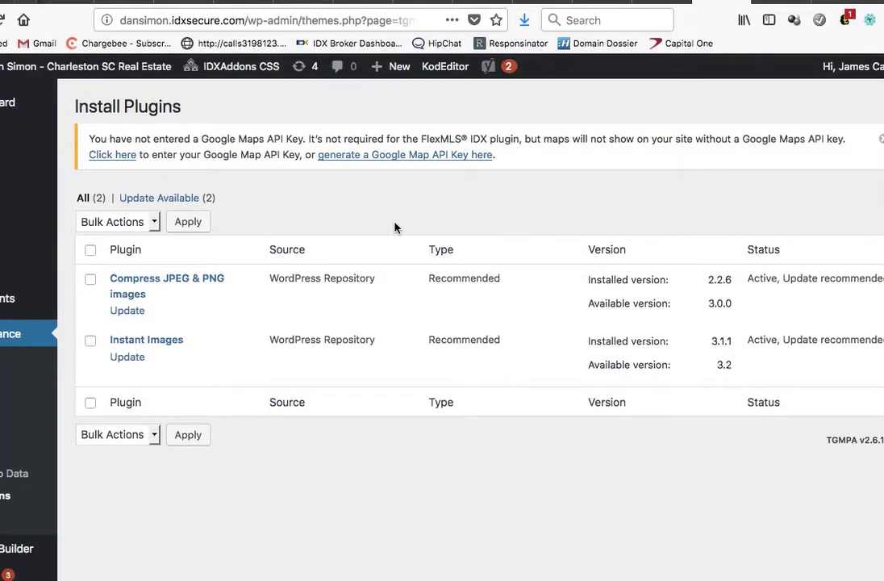
scroll(16, 474, "down", 3)
mouse_move(27, 448)
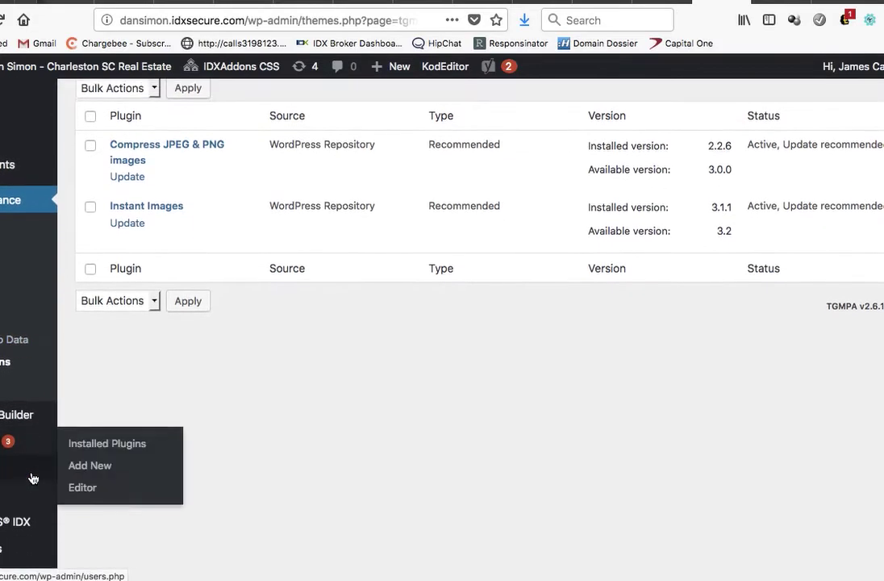
left_click(77, 460)
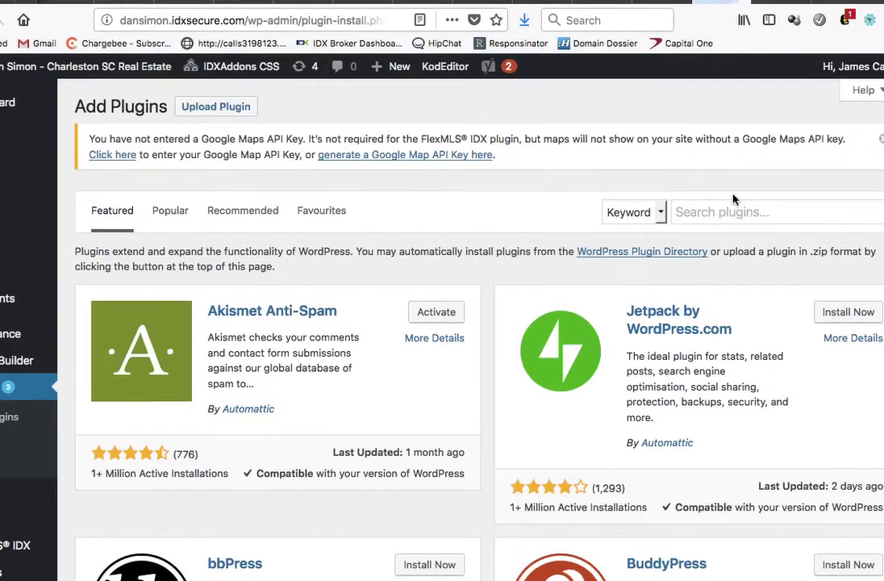
left_click(733, 211)
type("am")
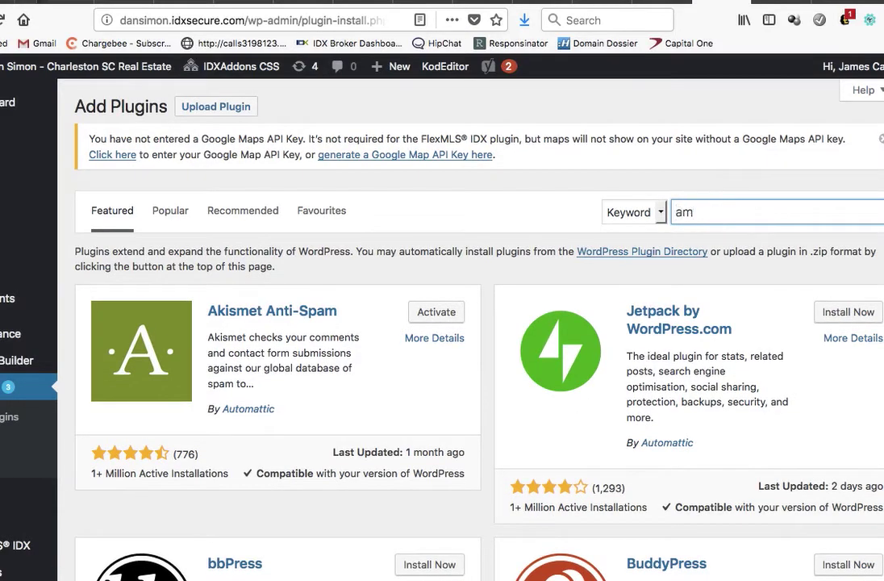
type("r shortcode")
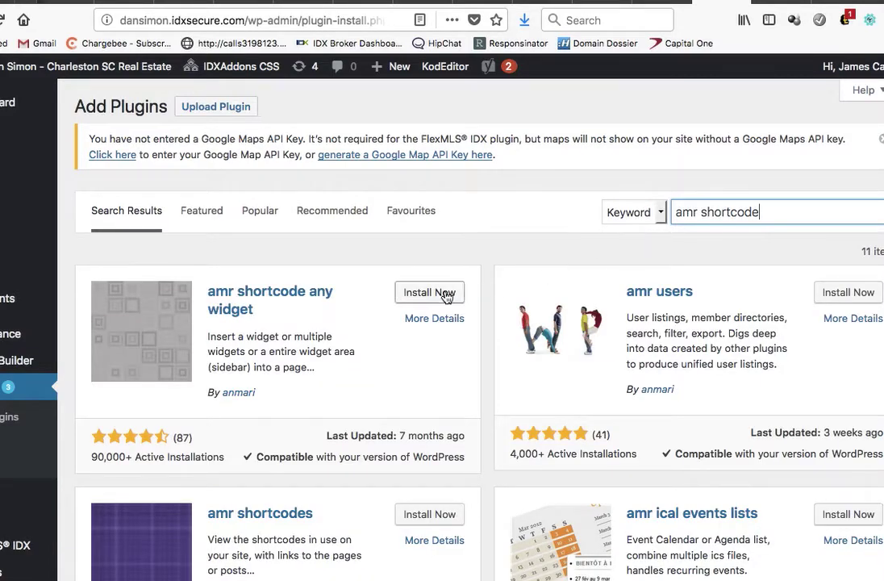
left_click(441, 292)
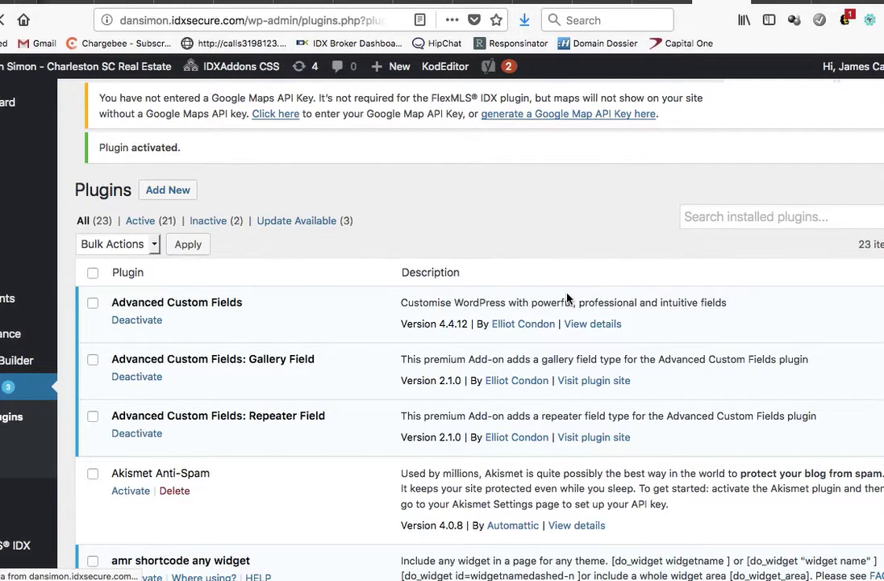
scroll(313, 335, "down", 8)
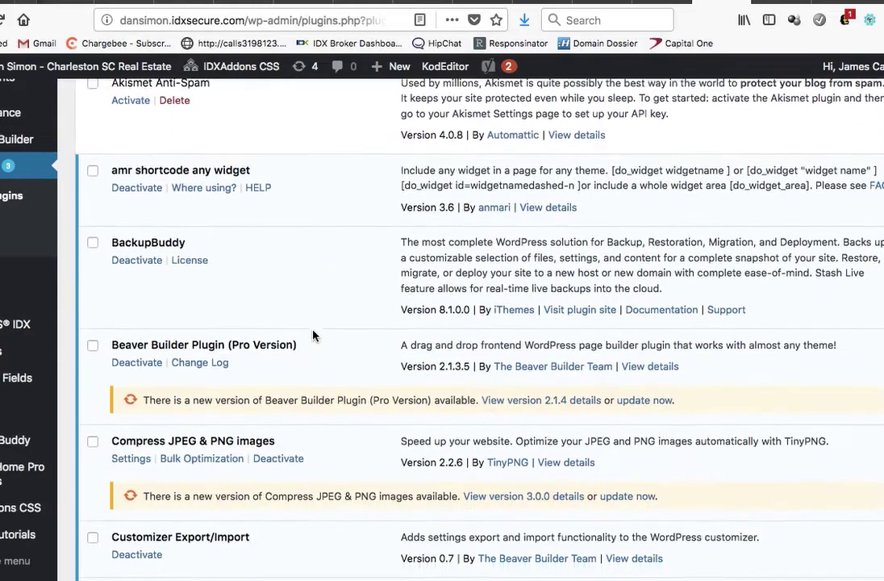
scroll(313, 336, "up", 3)
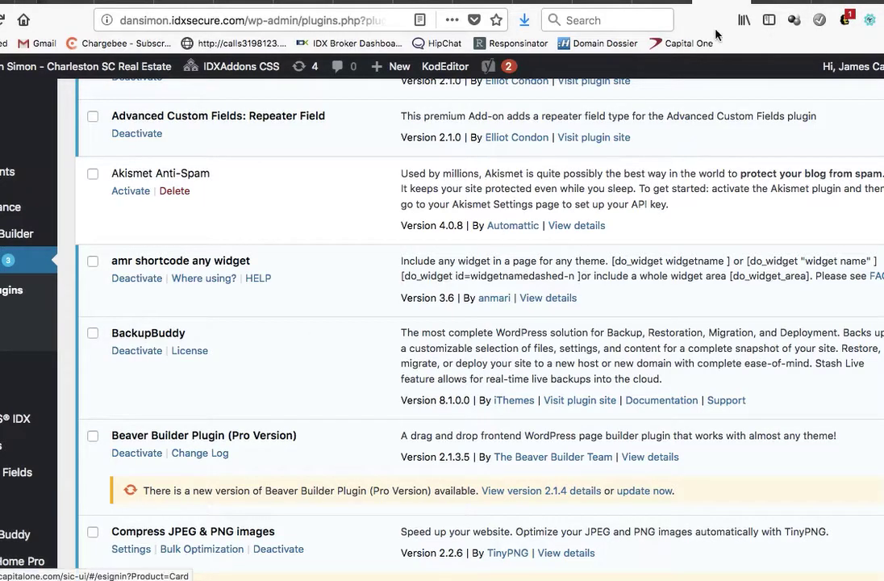
Open the Widgets admin page and expand the Widgets for Shortcodes area.
left_click(657, 4)
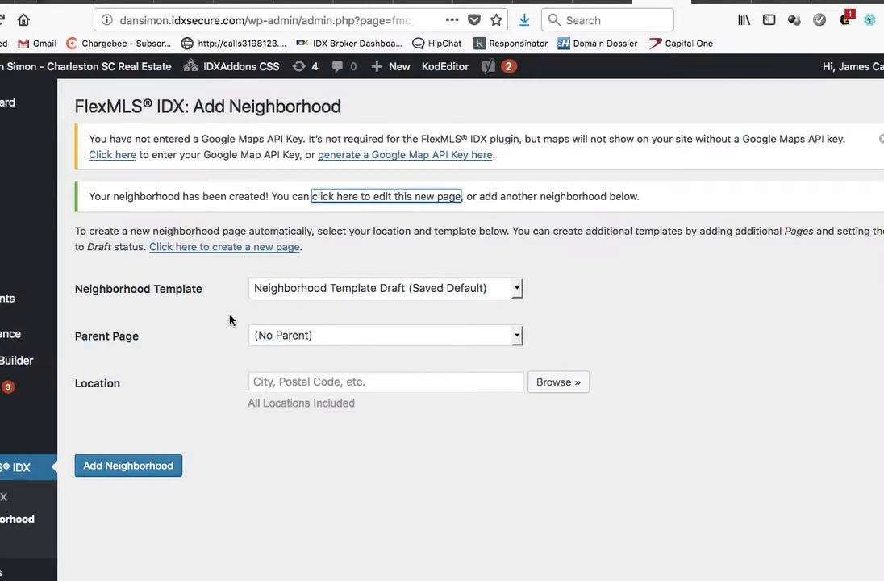
mouse_move(2, 403)
mouse_move(19, 336)
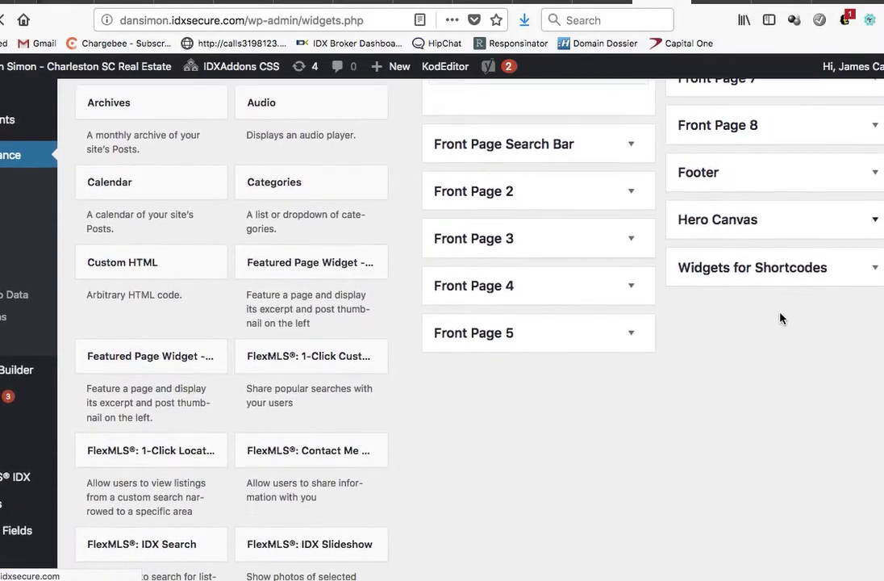
left_click(874, 270)
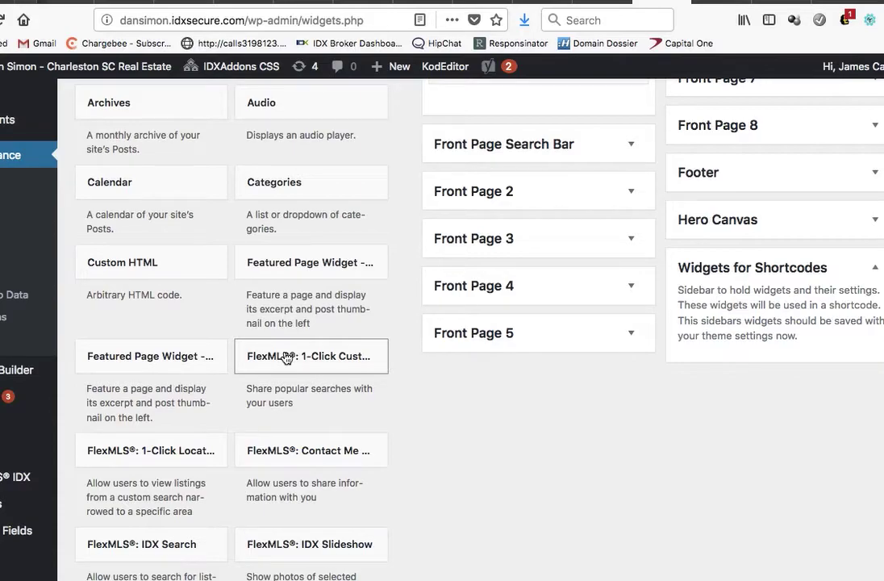
Add the FlexMLS 1-Click Custom Search widget to the Widgets for Shortcodes area.
scroll(287, 358, "down", 3)
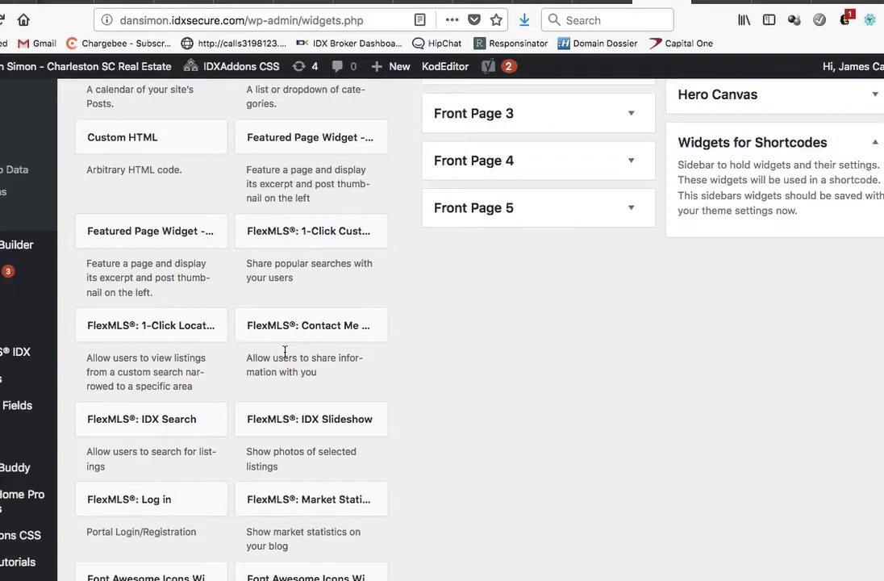
left_click(155, 334)
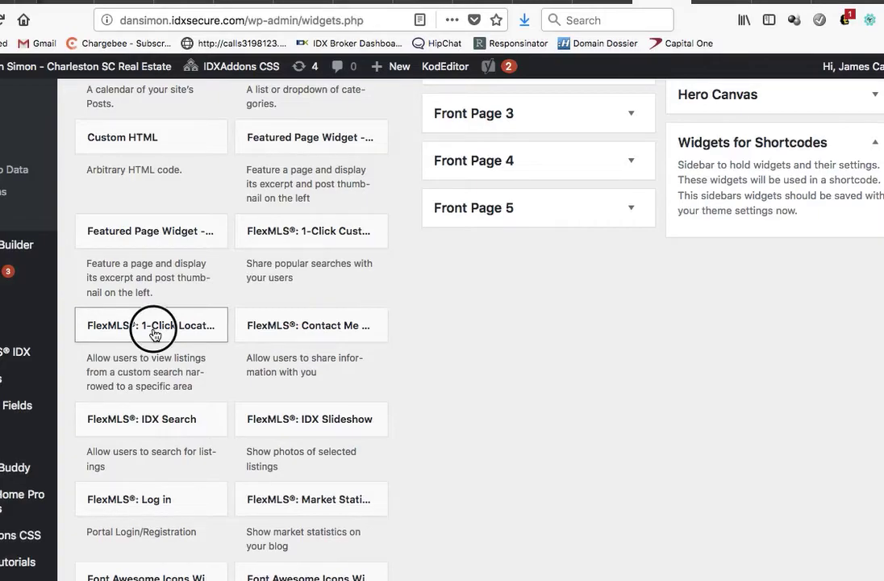
left_click(154, 334)
left_click(154, 336)
left_click(326, 228)
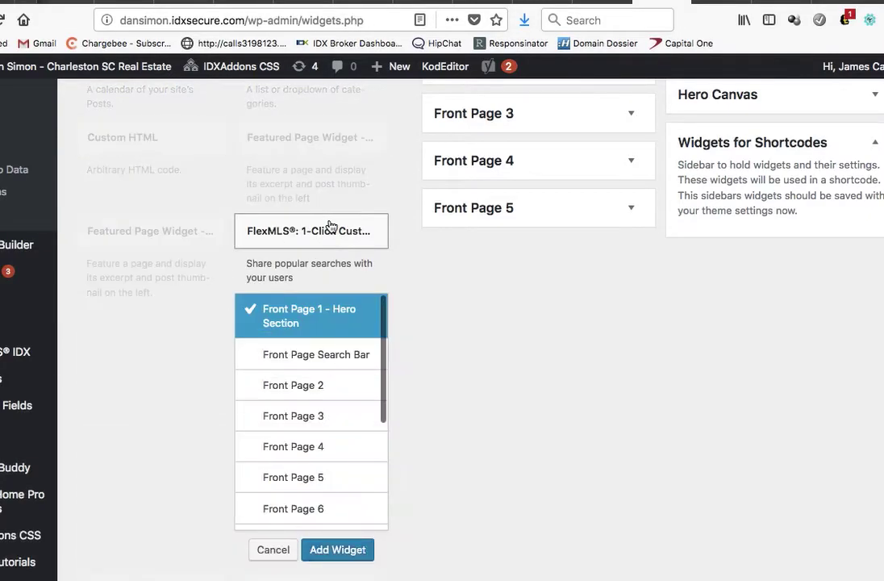
scroll(327, 416, "down", 5)
left_click(349, 517)
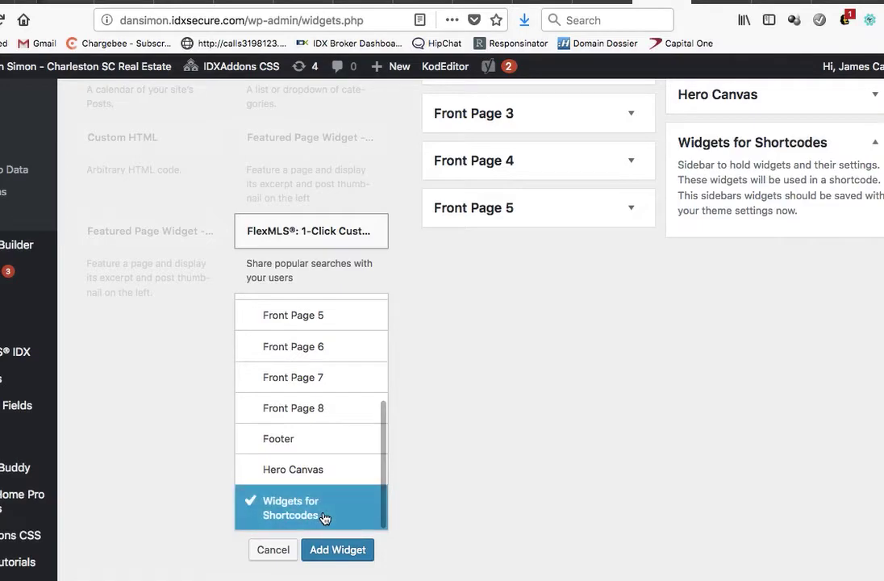
left_click(342, 551)
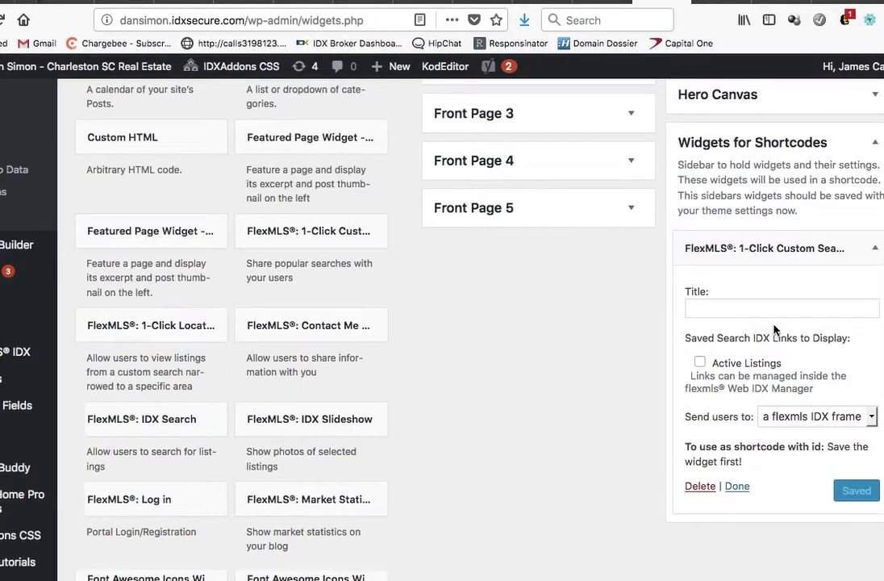
Enable the Active Listings link in the custom search widget, keep users sent to a flexmls IDX frame, and save it.
left_click(700, 363)
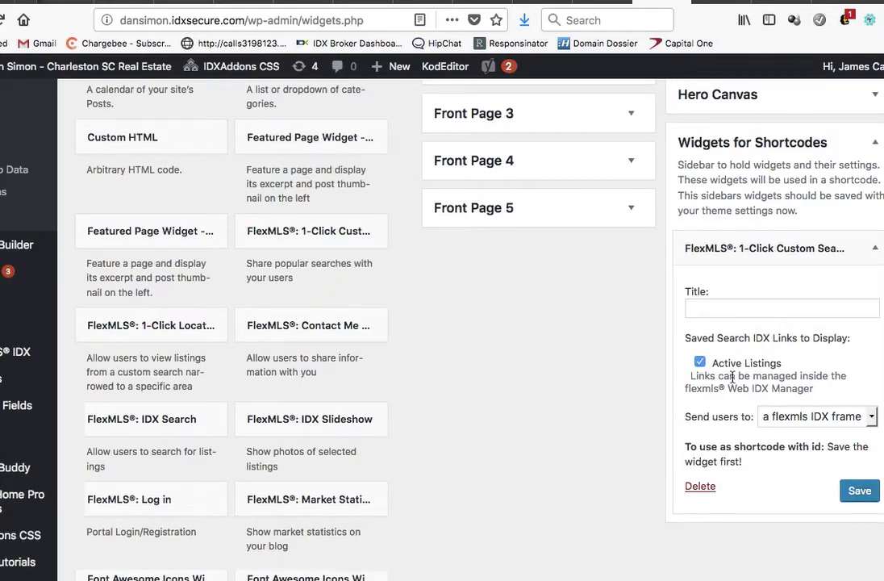
left_click(831, 417)
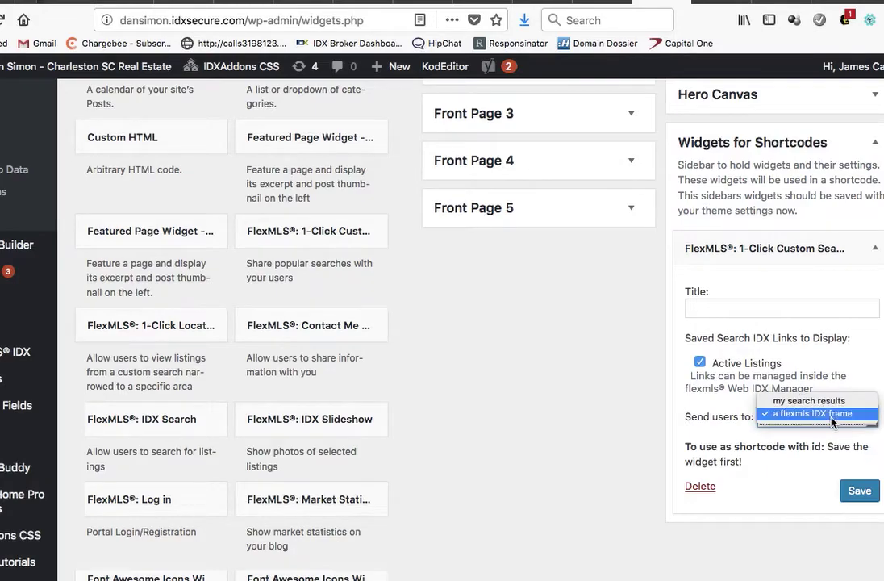
left_click(830, 414)
left_click(860, 490)
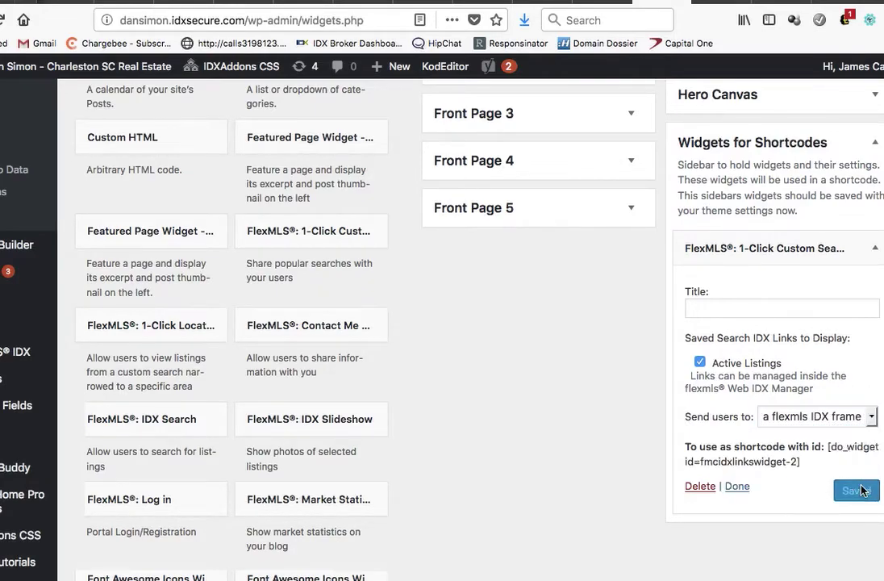
Copy the saved widget's do_widget shortcode and open the Summerville page in Beaver Builder.
left_click_drag(828, 446, 826, 468)
key("ctrl+c")
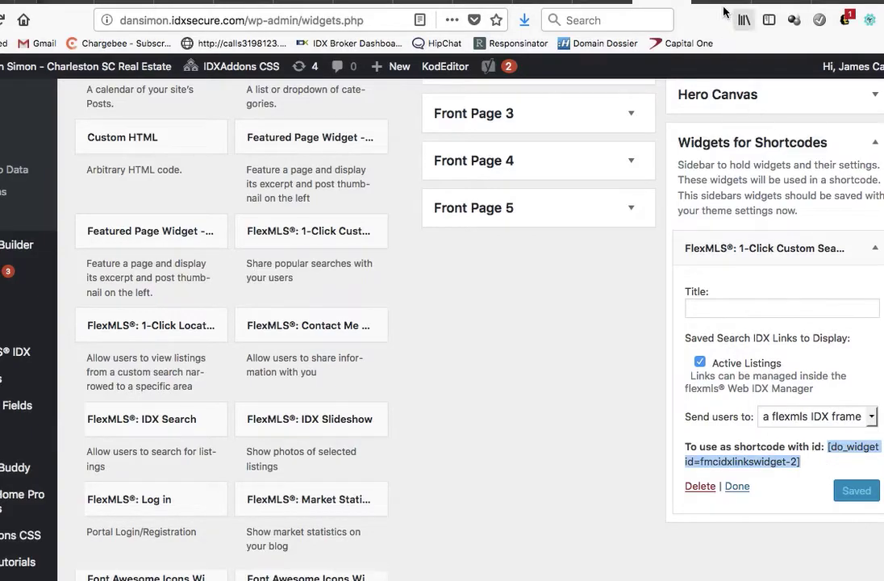
left_click(617, 7)
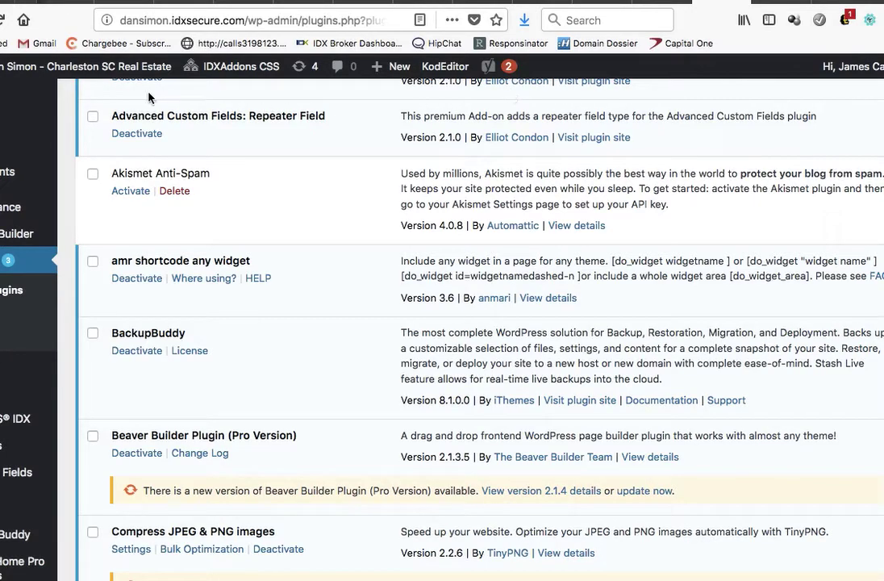
mouse_move(60, 66)
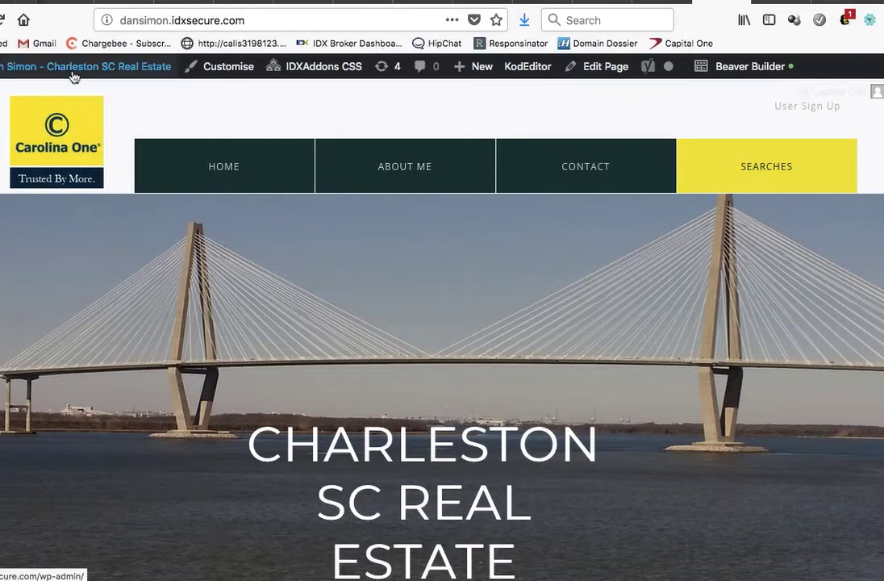
mouse_move(64, 71)
left_click(9, 103)
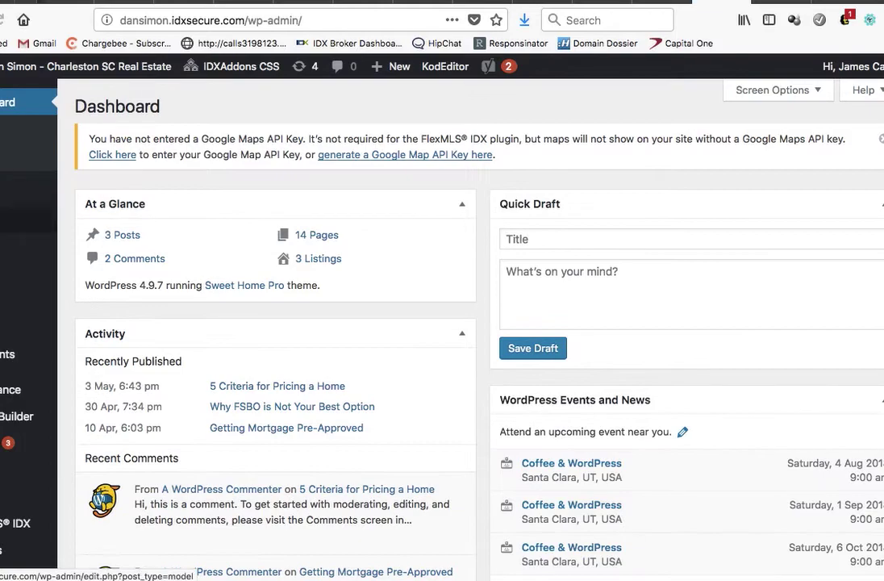
mouse_move(24, 195)
mouse_move(2, 325)
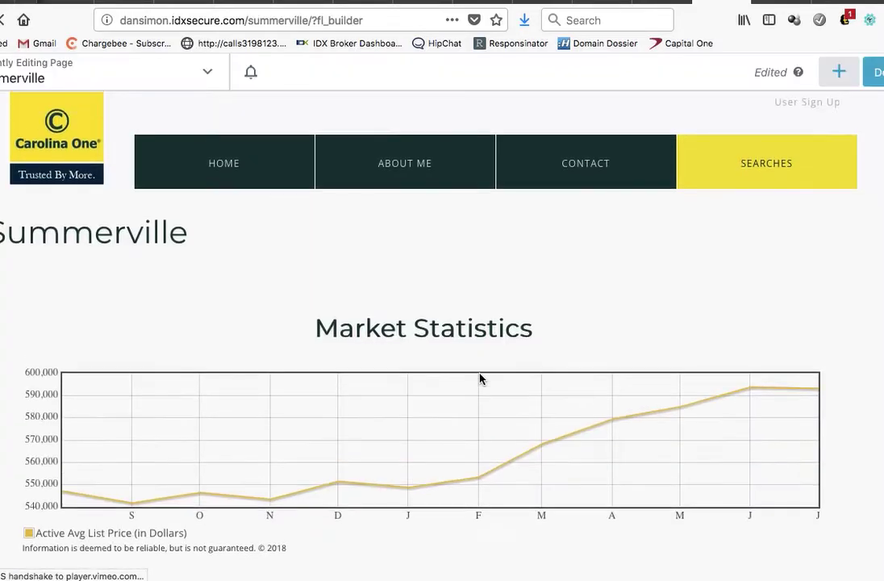
Check the WordPress Widgets module group, then place an HTML standard module above the Market Statistics chart.
left_click(840, 78)
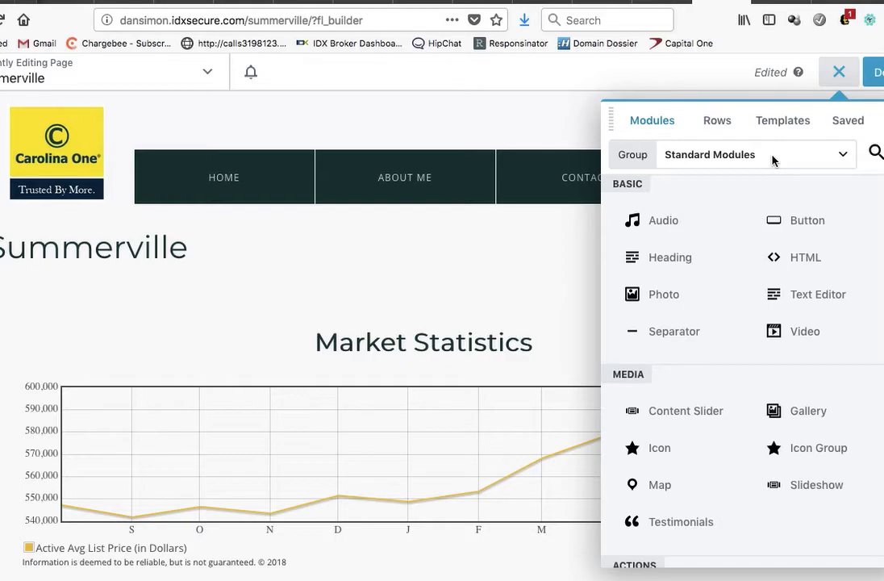
left_click(717, 160)
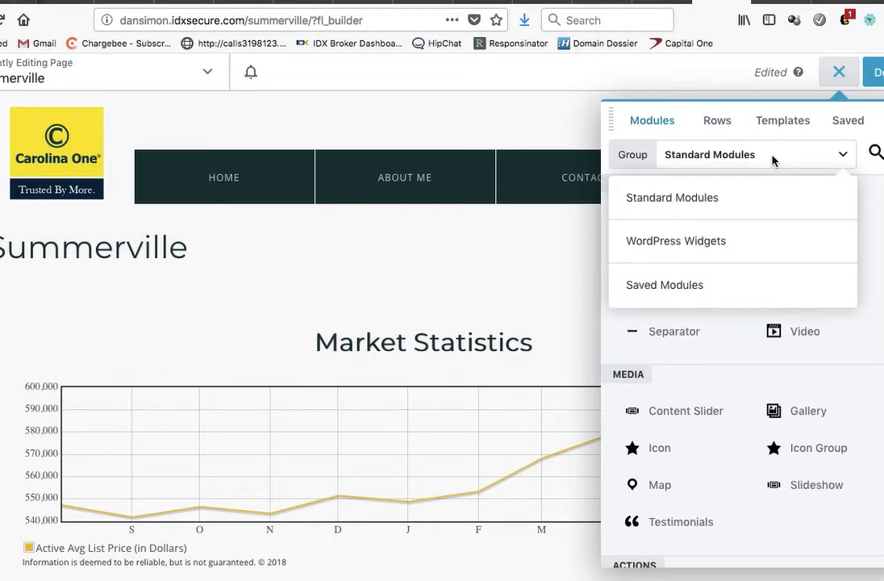
left_click(759, 246)
scroll(710, 322, "down", 5)
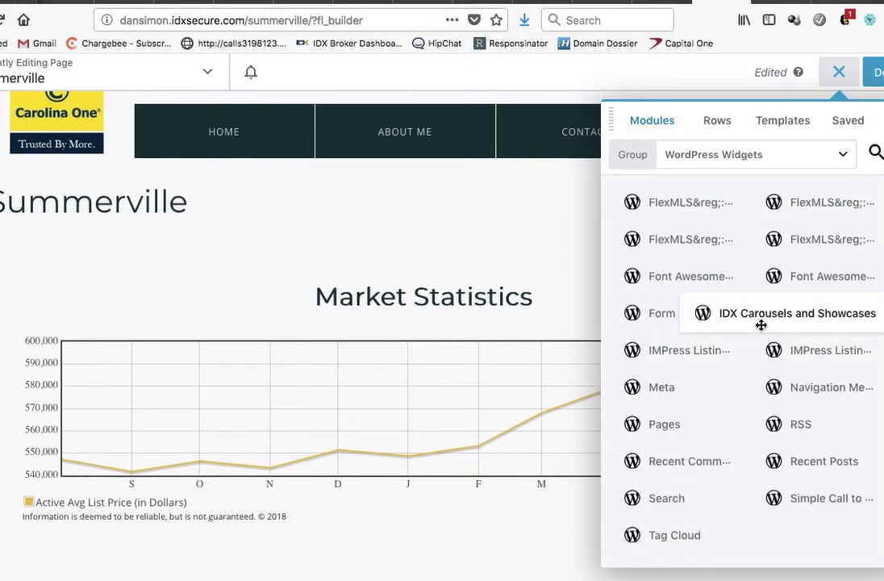
scroll(761, 323, "up", 5)
left_click(771, 163)
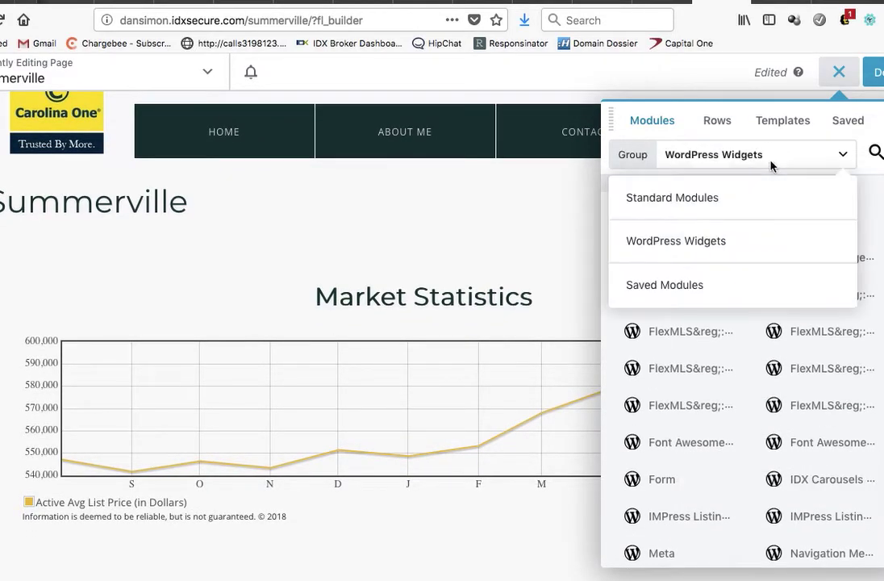
left_click(751, 199)
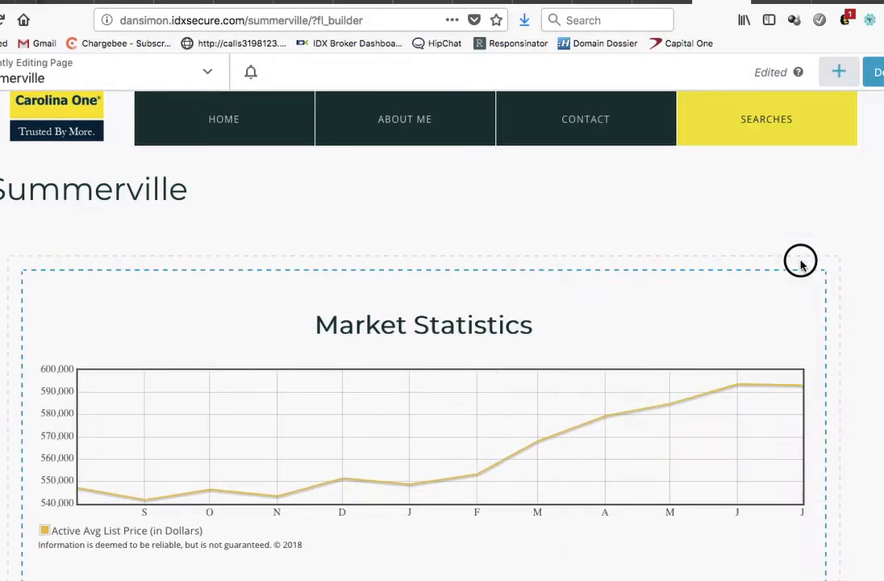
left_click(430, 240)
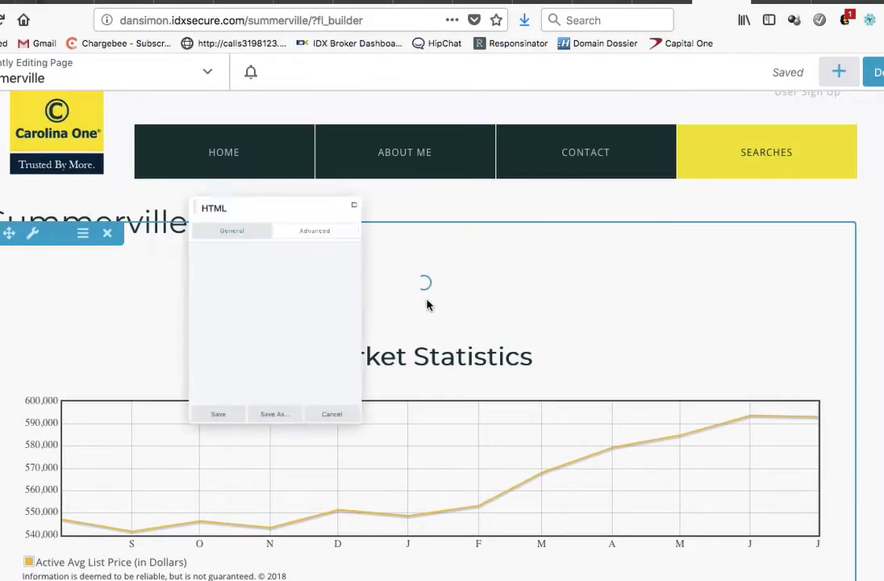
Insert the shortcode [do_widget id=fmcidxlinkswidget-2] in the HTML module, save it, and publish the Summerville page.
key("ctrl+v")
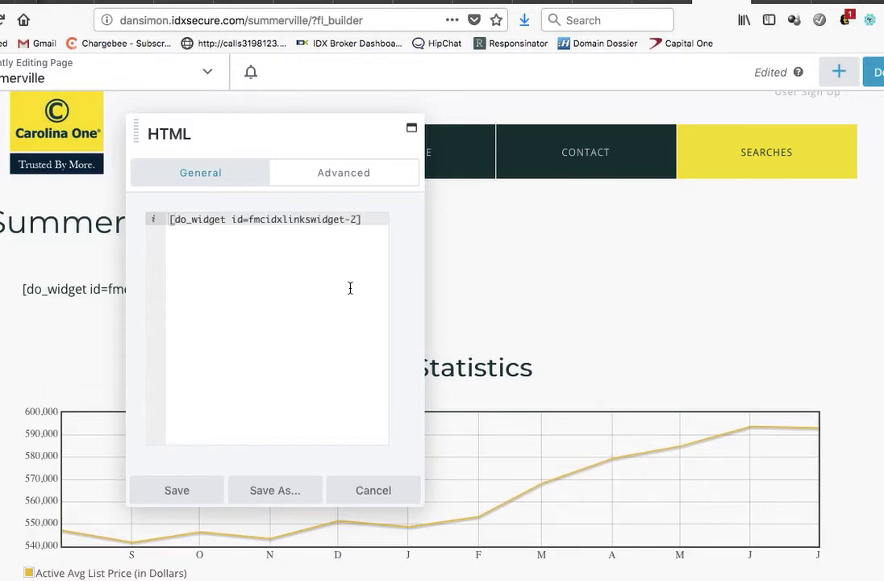
left_click(182, 491)
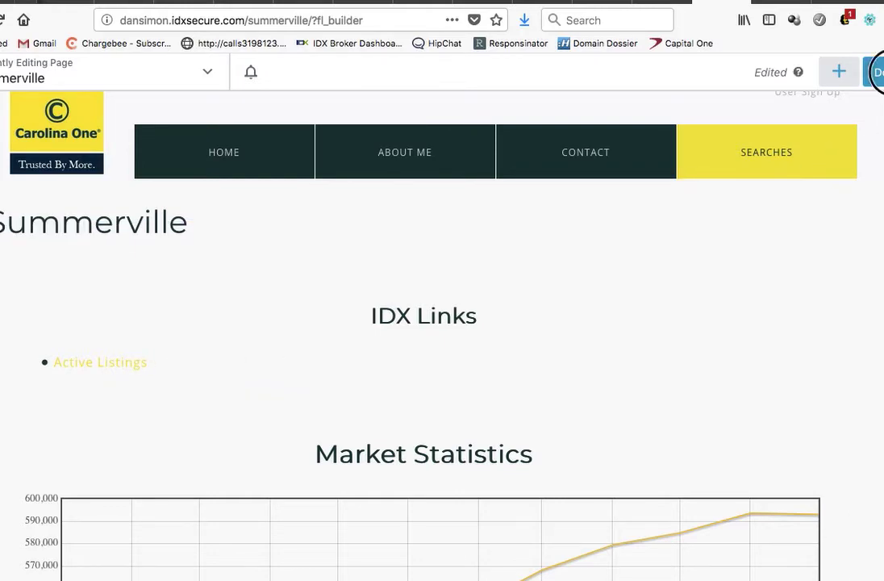
left_click(876, 75)
left_click(805, 80)
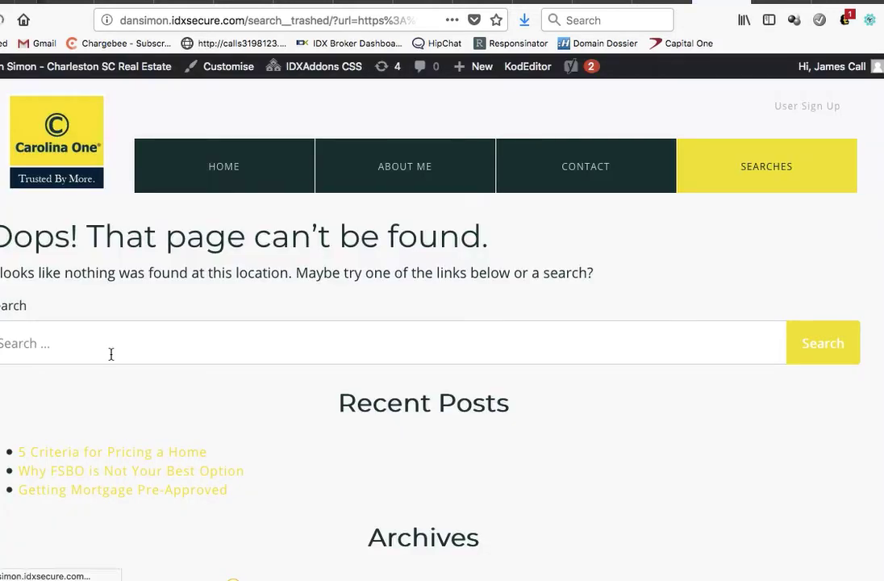
Return to the Summerville page and paste the Active Listings link's address into the browser address bar.
key("super+Left")
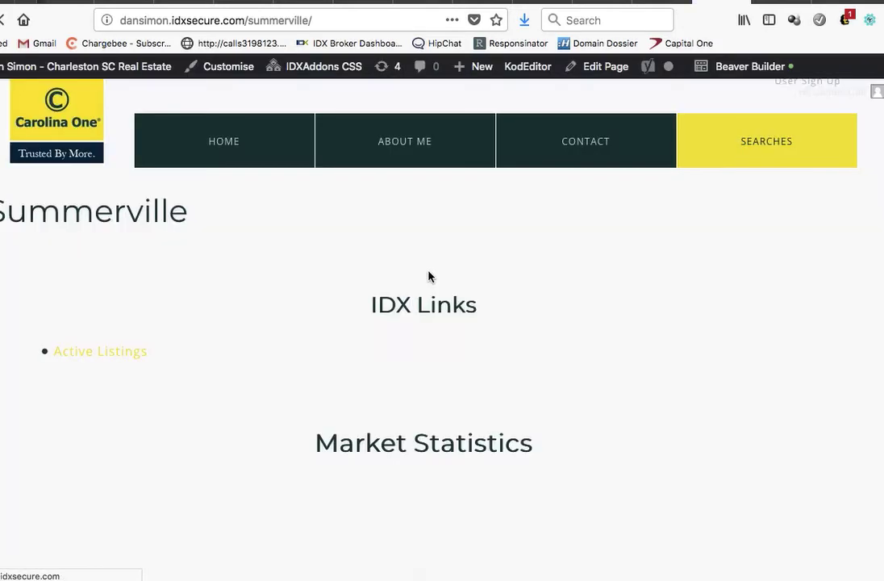
right_click(102, 353)
left_click(161, 450)
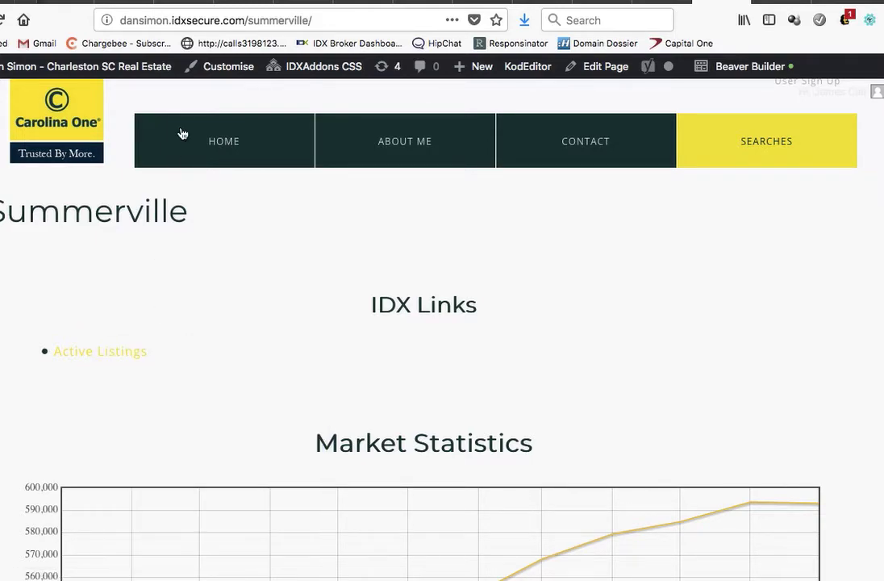
left_click(201, 20)
type("http://dansimon.idxsecure.com/search__trashed/?url=https%3A%2F%2Flink.flexmls.com%2F1dfejve5u3ka%2C18")
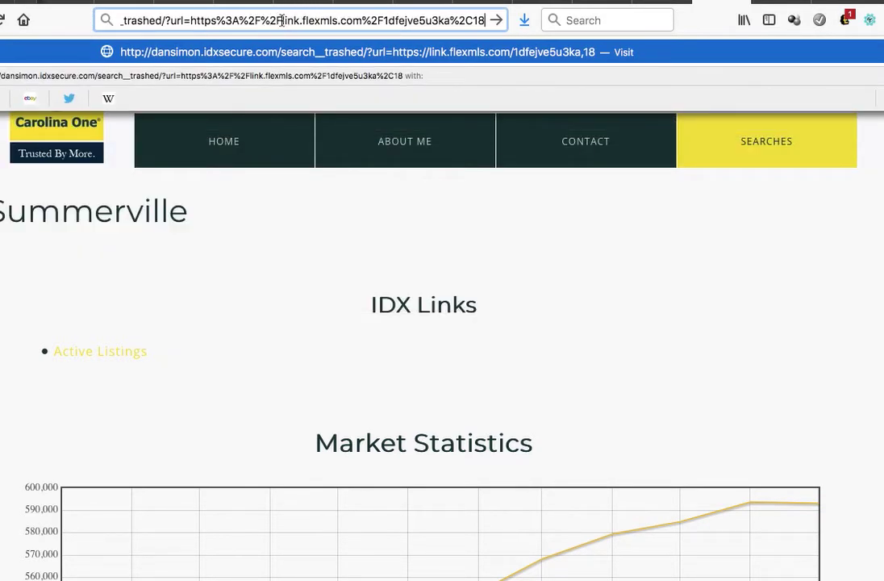
Trim and decode the pasted address to link.flexmls.com/1dfejve5u3ka,18 and load it directly in the browser.
left_click_drag(283, 20, 105, 18)
key("BackSpace")
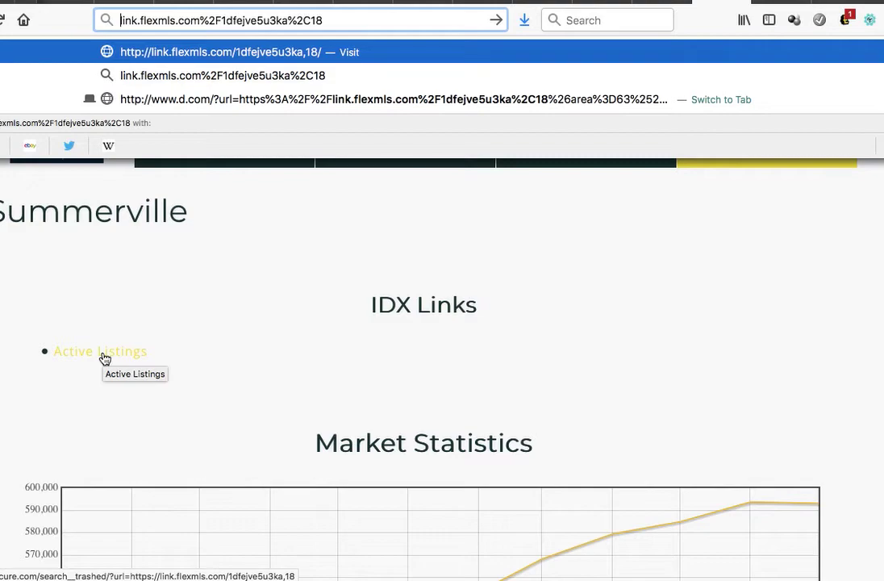
key("Escape")
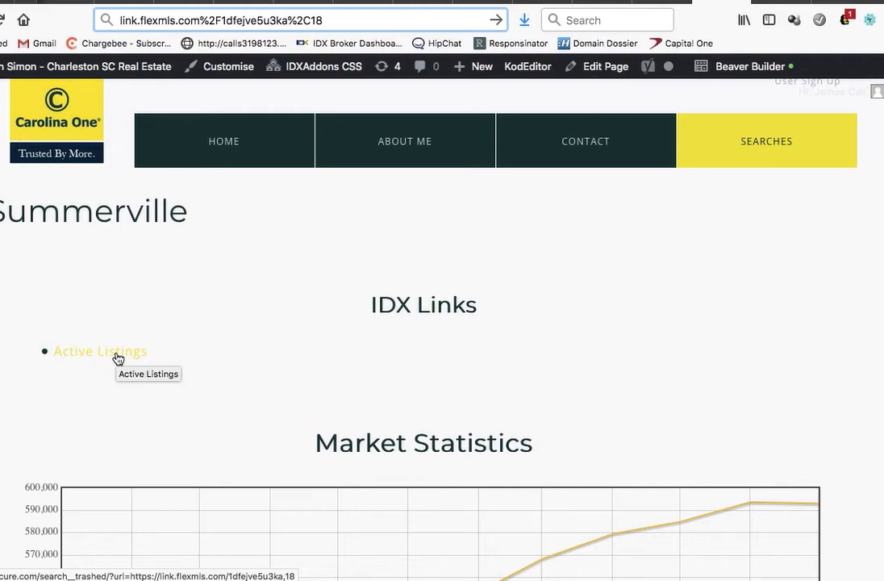
left_click(220, 18)
left_click_drag(220, 18, 198, 18)
type("/")
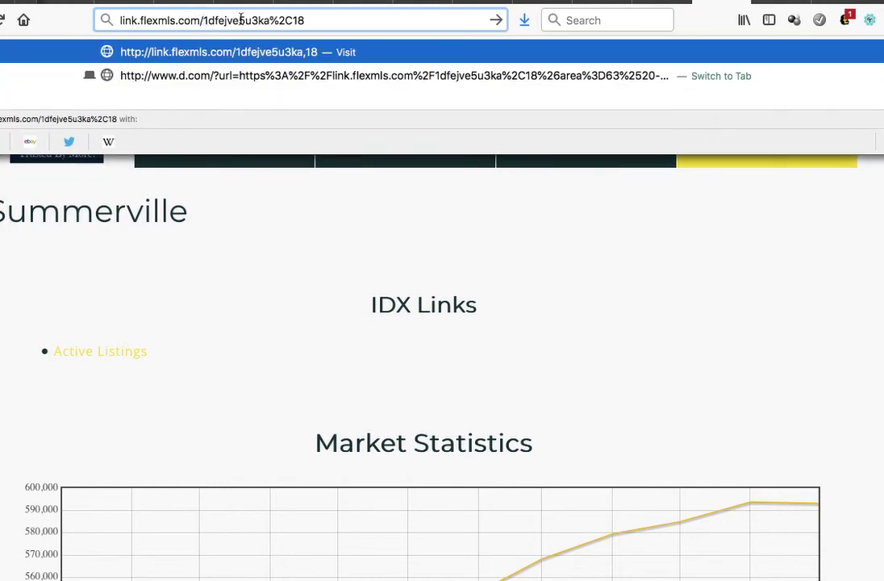
left_click(280, 21)
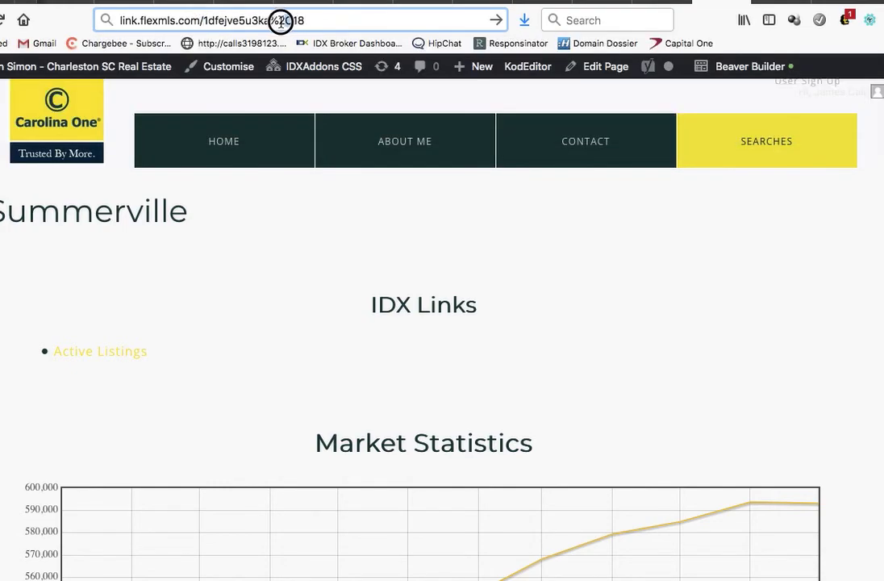
left_click_drag(292, 21, 270, 21)
type(",")
key("Return")
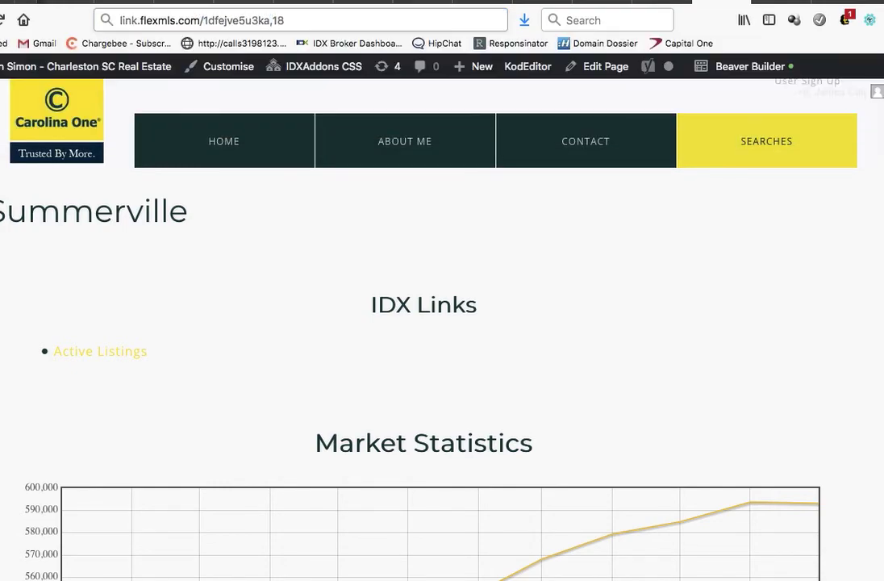